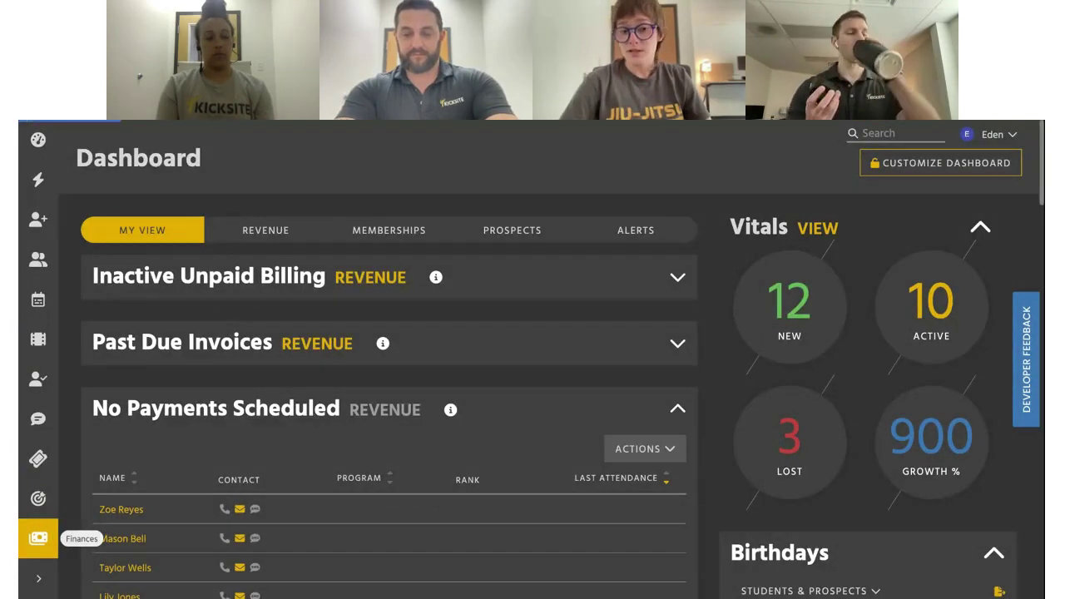
Look over the past-due and archived invoice lists in Finances, then begin new invoice 1005
click(38, 539)
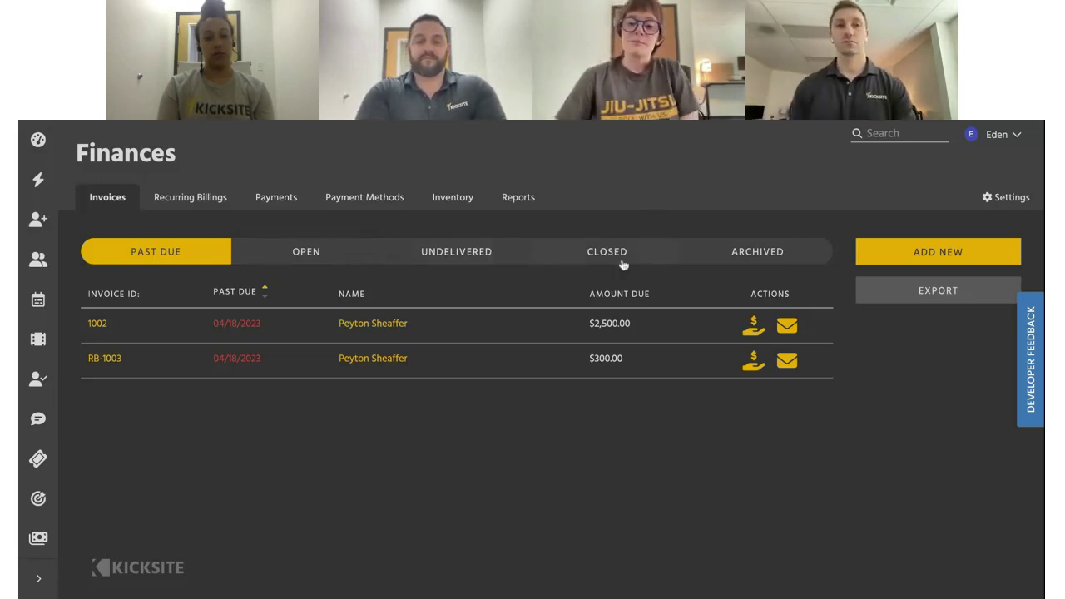
click(731, 255)
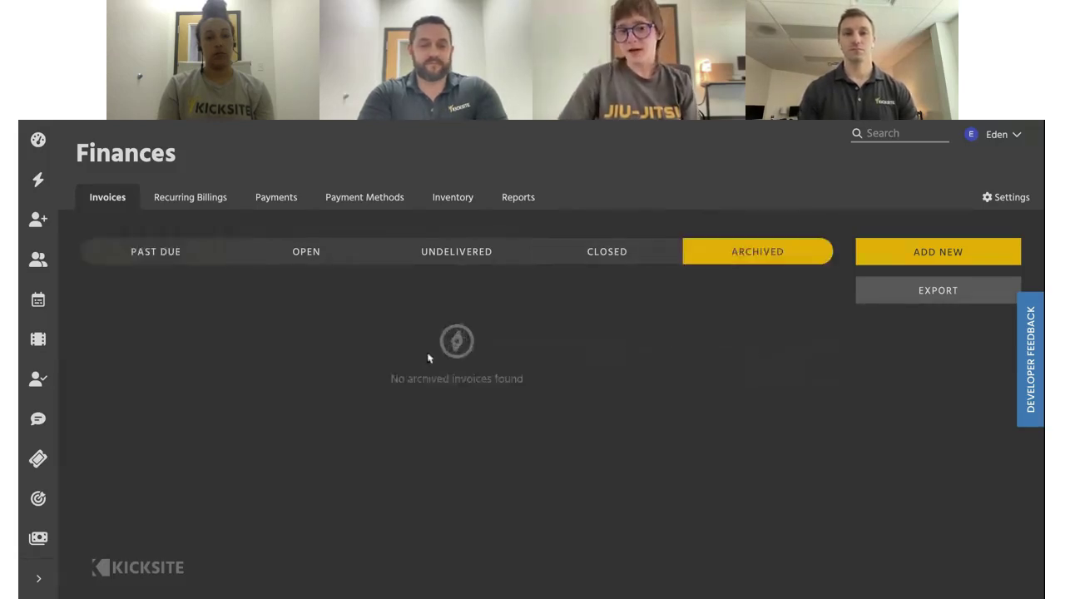
click(222, 265)
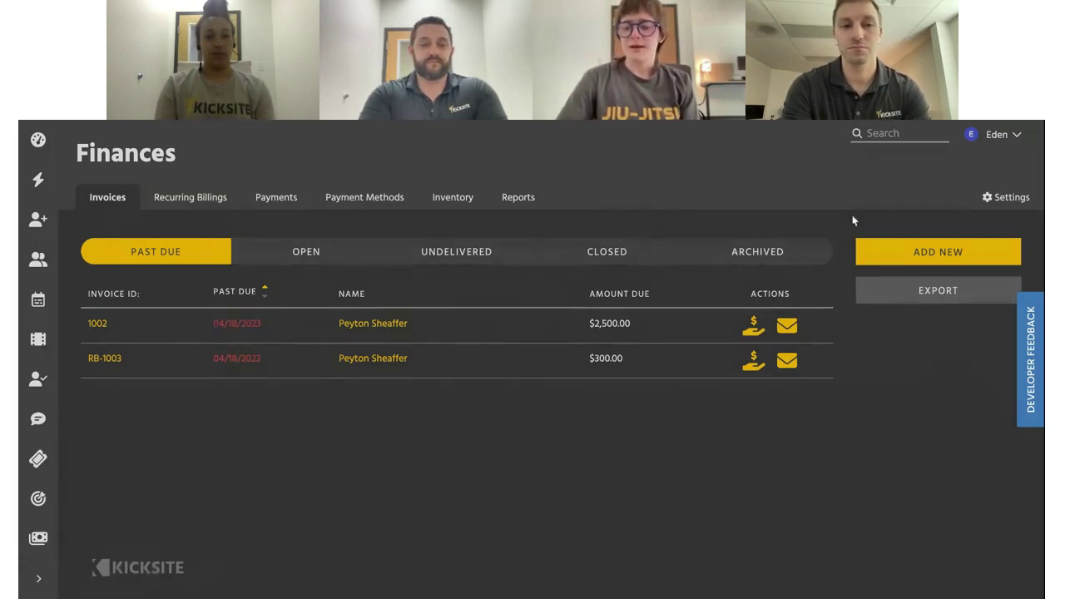
click(906, 249)
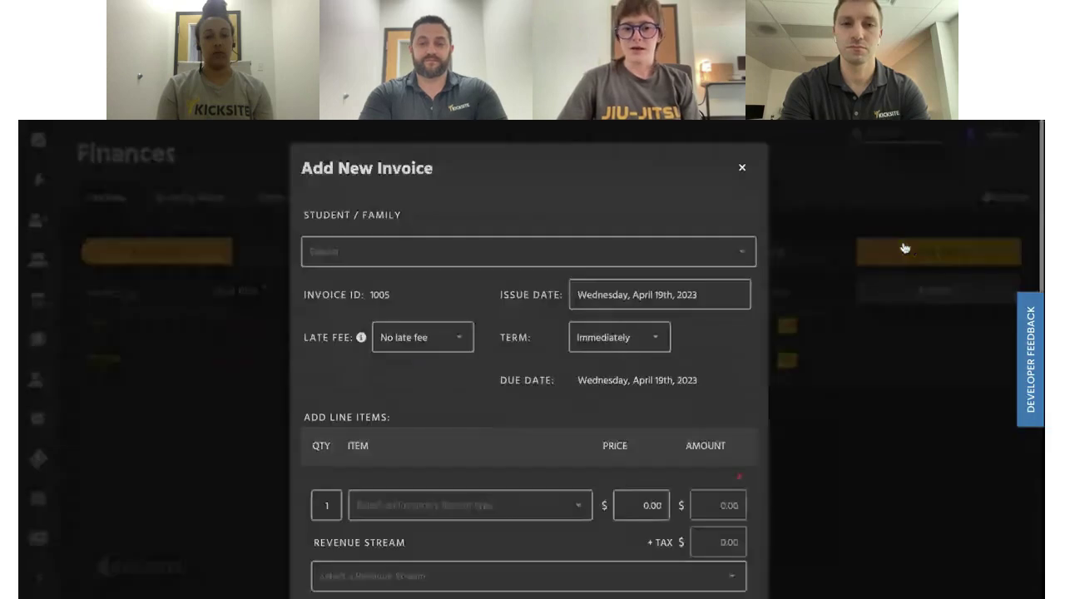
Search the Student/Family field and pick the student for the invoice
click(467, 251)
text(Hunte)
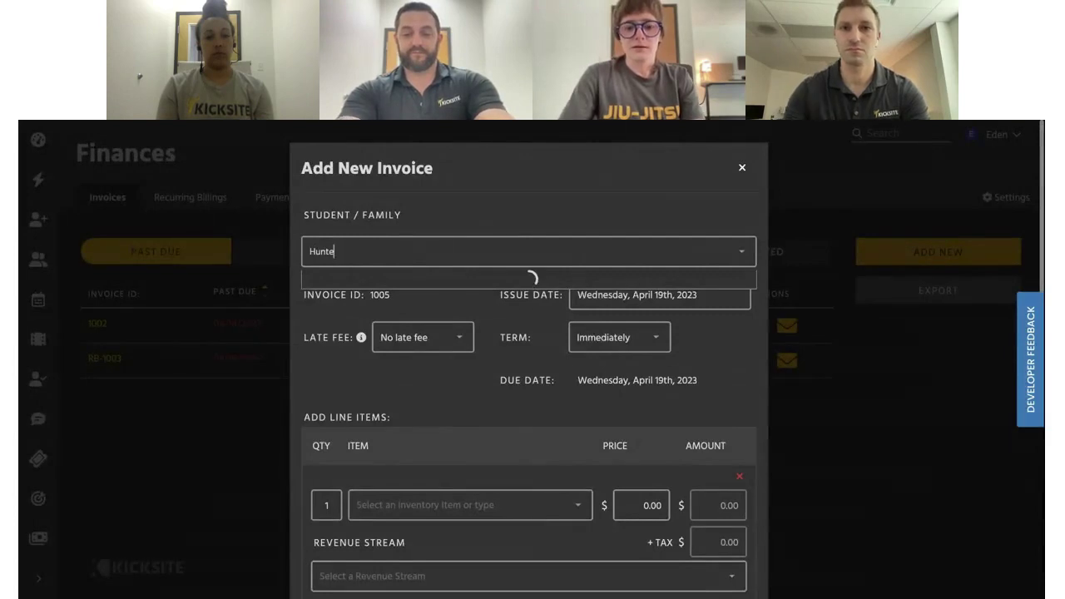
key(BackSpace)
key(BackSpace)
key(BackSpace)
key(BackSpace)
key(BackSpace)
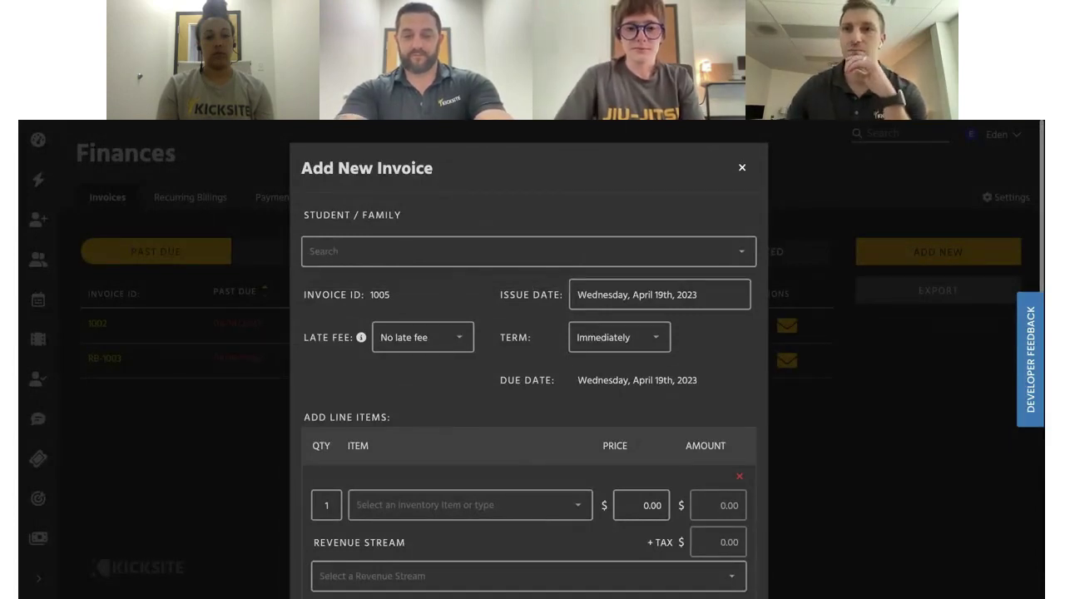
text(Fernan)
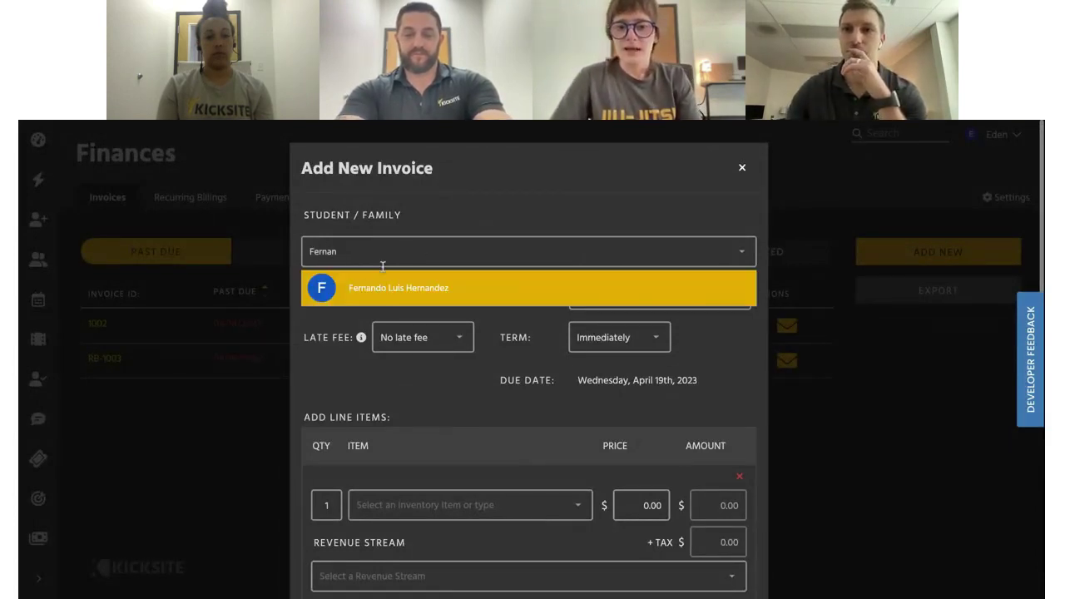
click(384, 286)
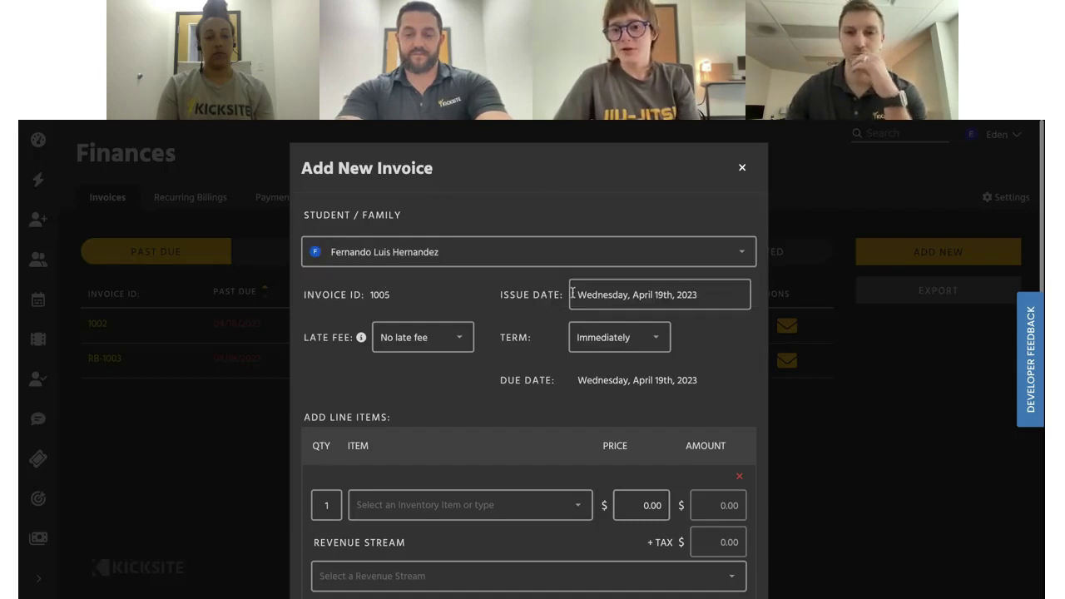
Keep April 19, 2023 as the issue date and Immediately as the payment term
click(628, 297)
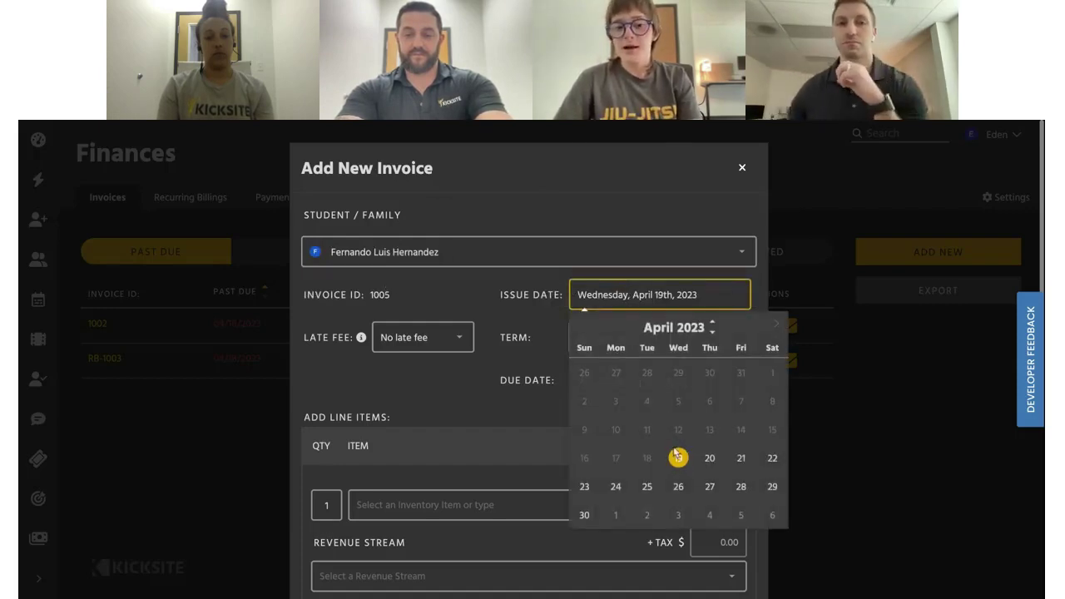
click(678, 458)
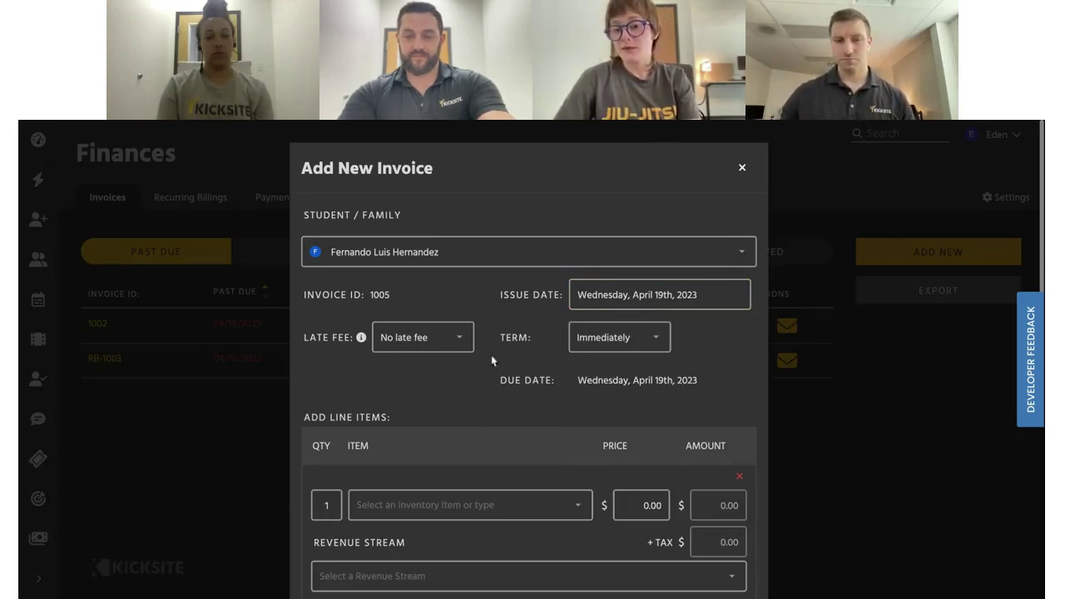
click(626, 341)
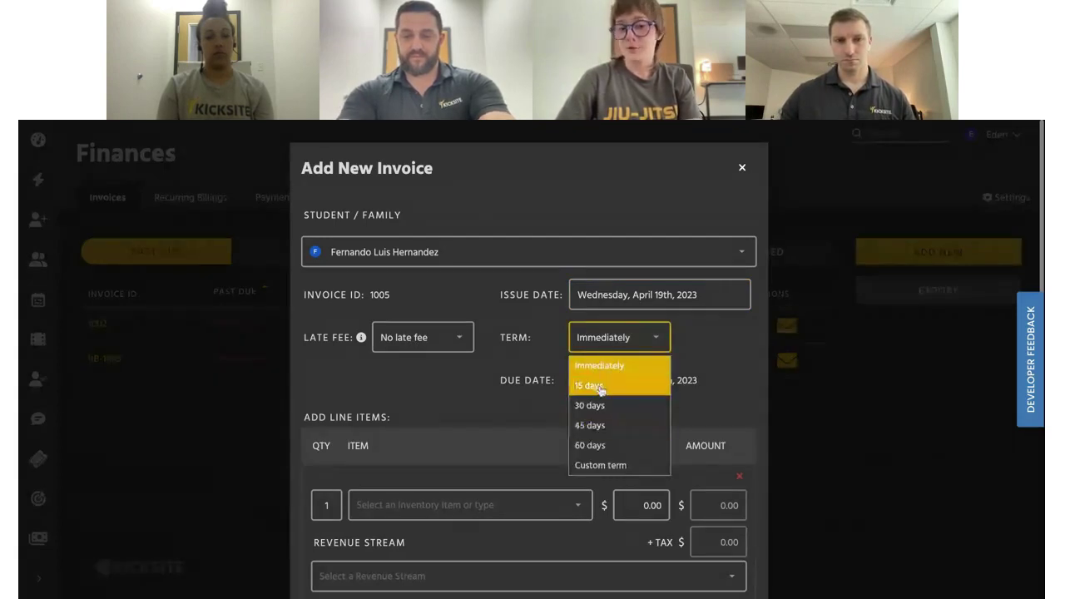
click(452, 408)
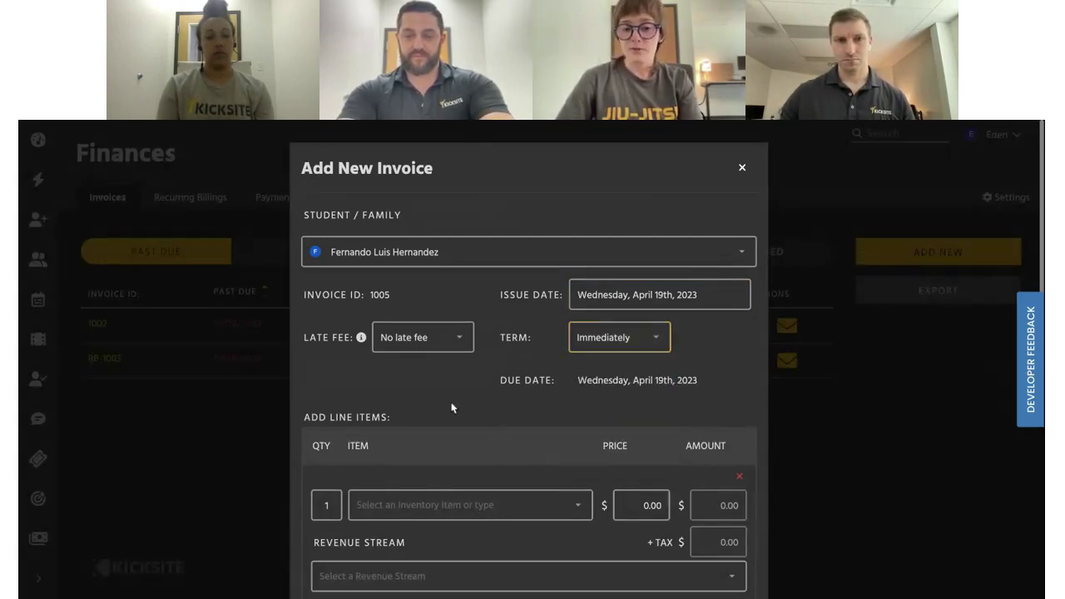
scroll(430, 343, down, 3)
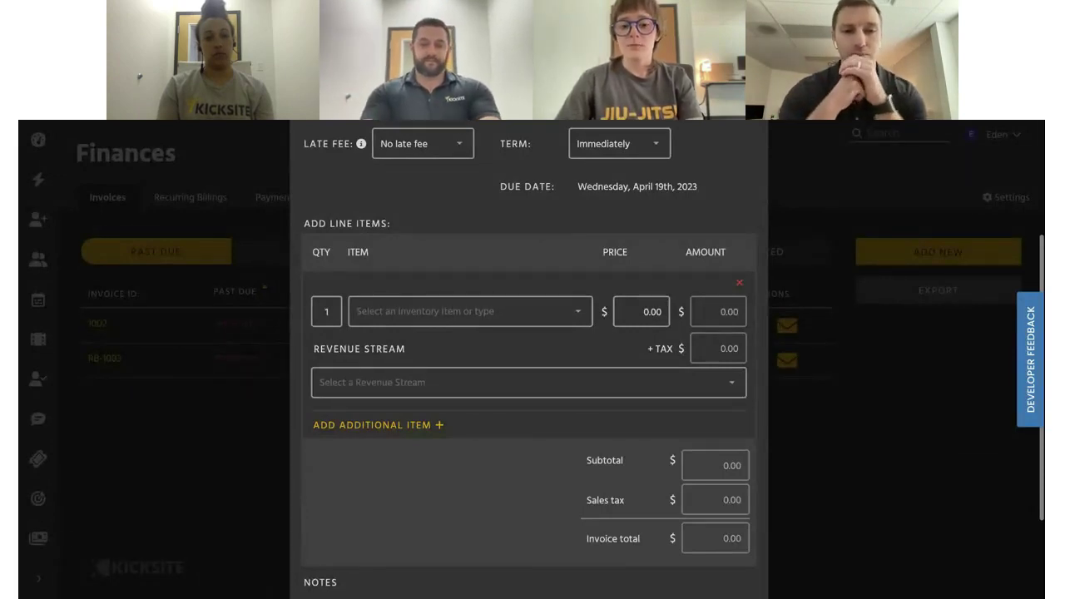
Add a new Registration Fee line item priced at 200.00
click(471, 312)
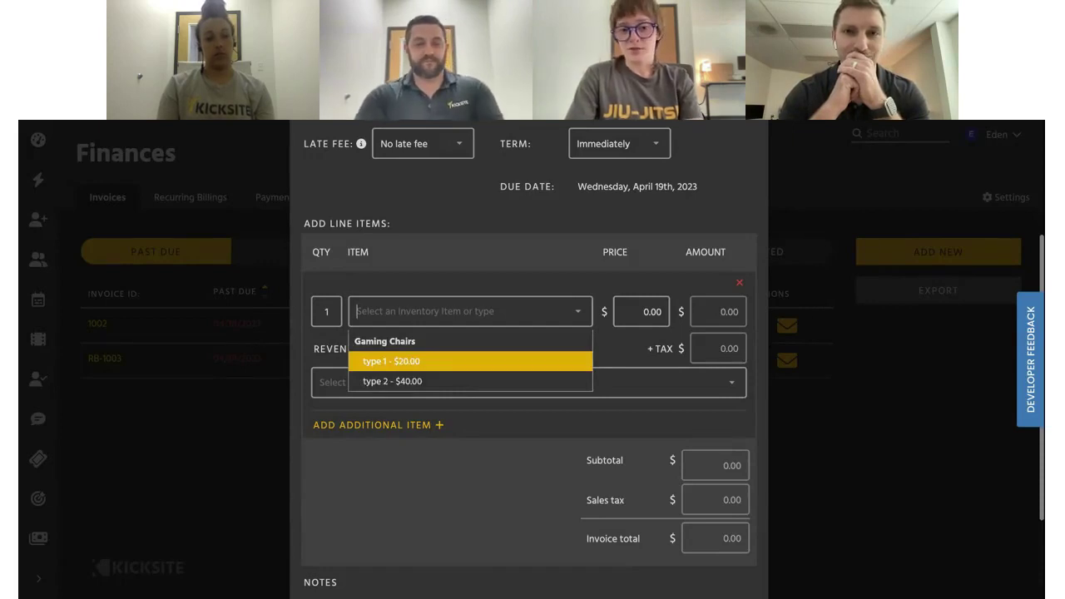
text(Registration Fee)
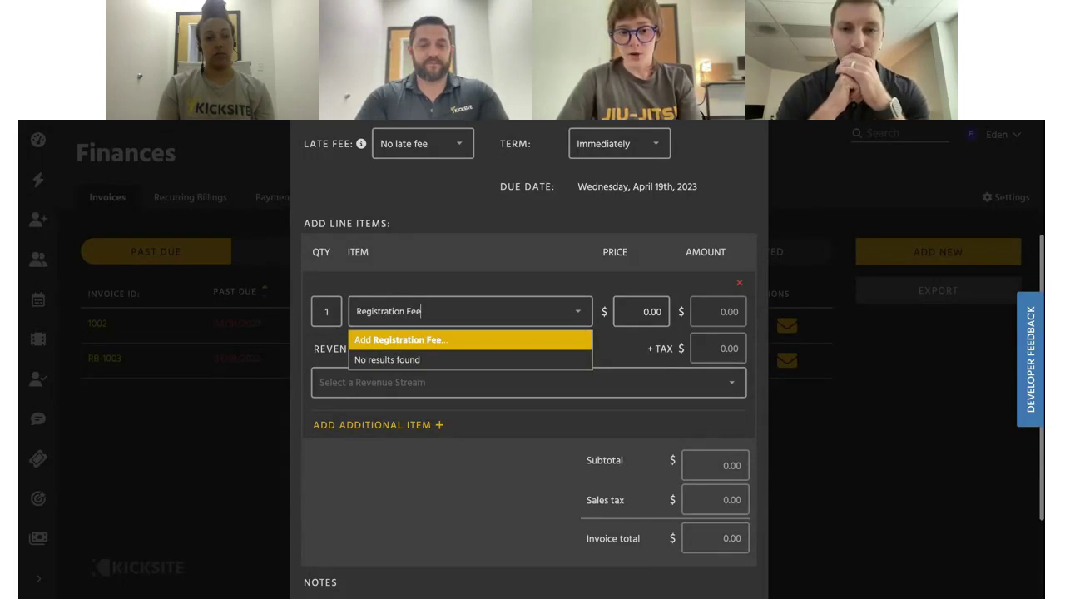
click(437, 340)
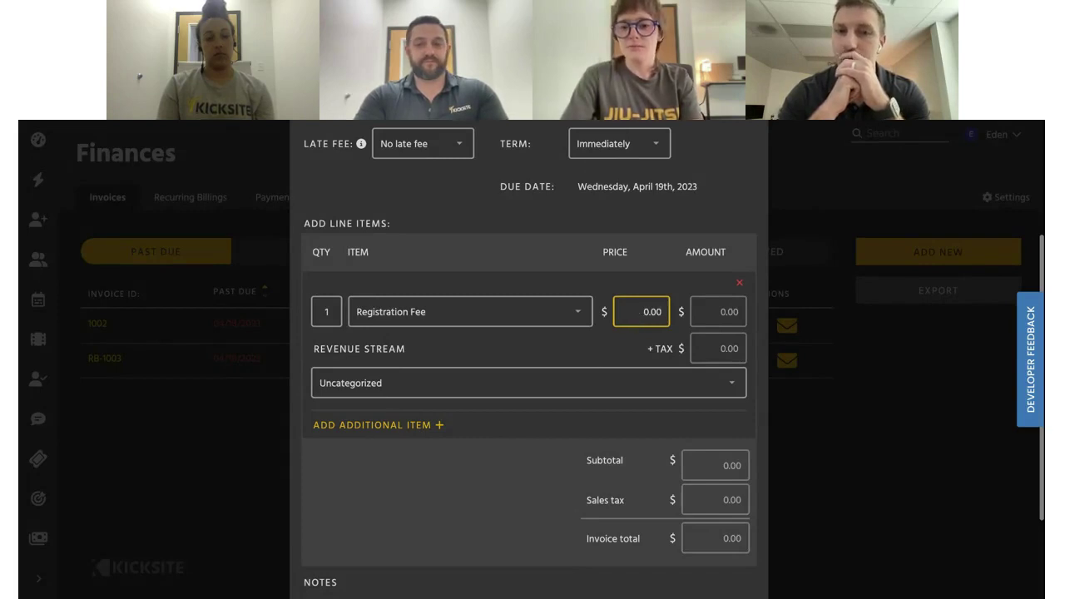
text(200000)
key(BackSpace)
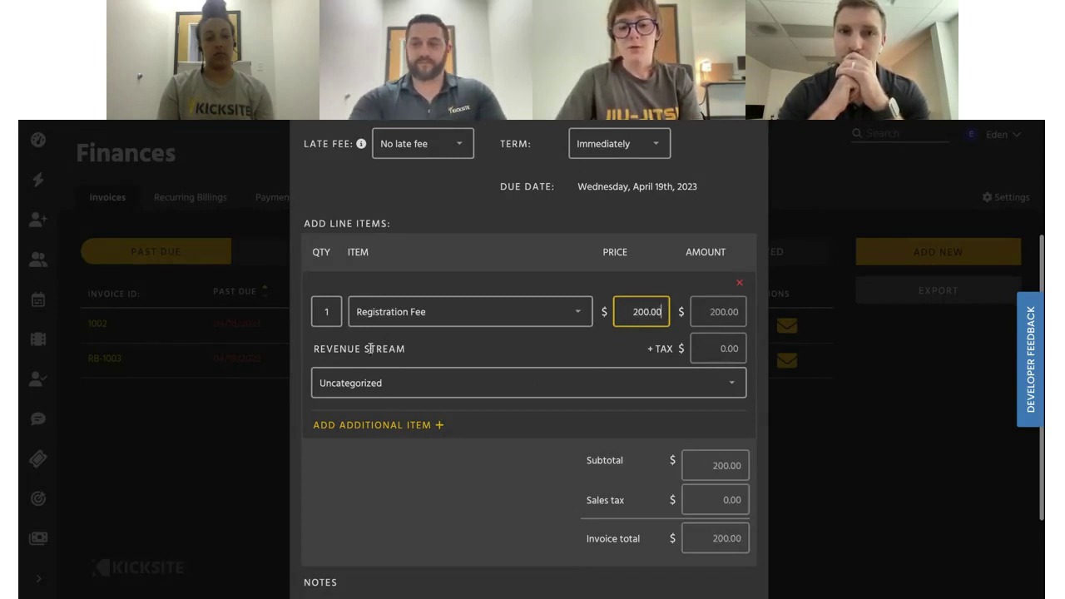
File the fee under the Membership revenue stream and save the invoice
click(360, 384)
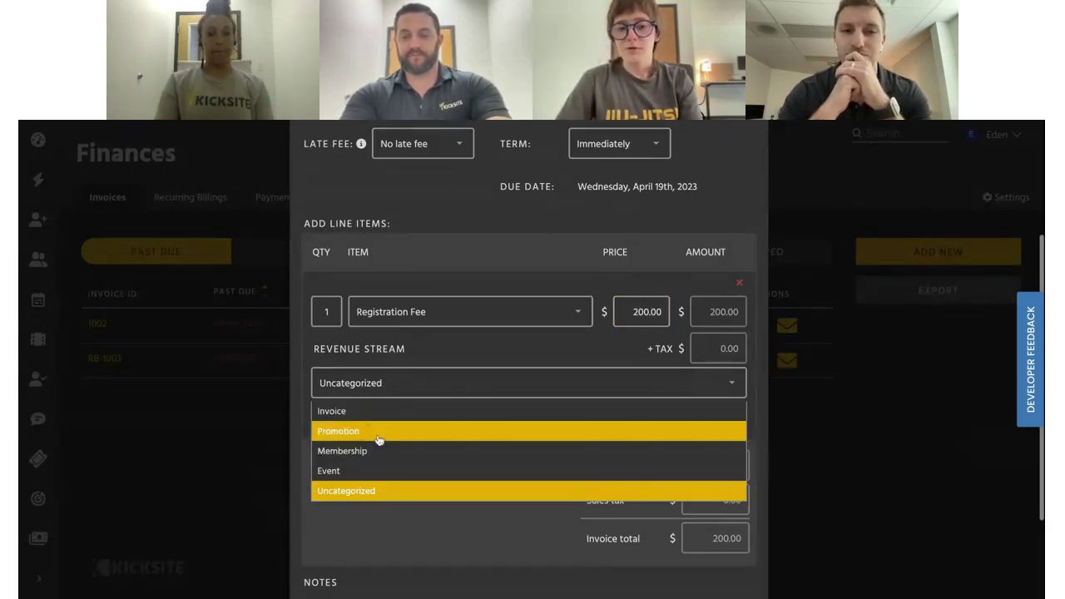
click(369, 449)
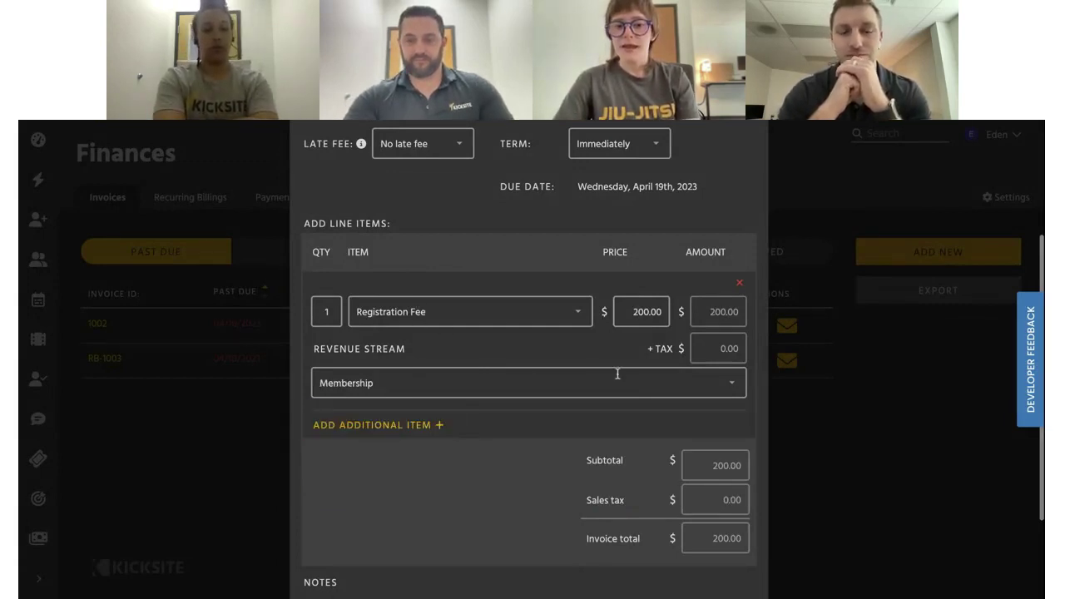
scroll(656, 381, up, 2)
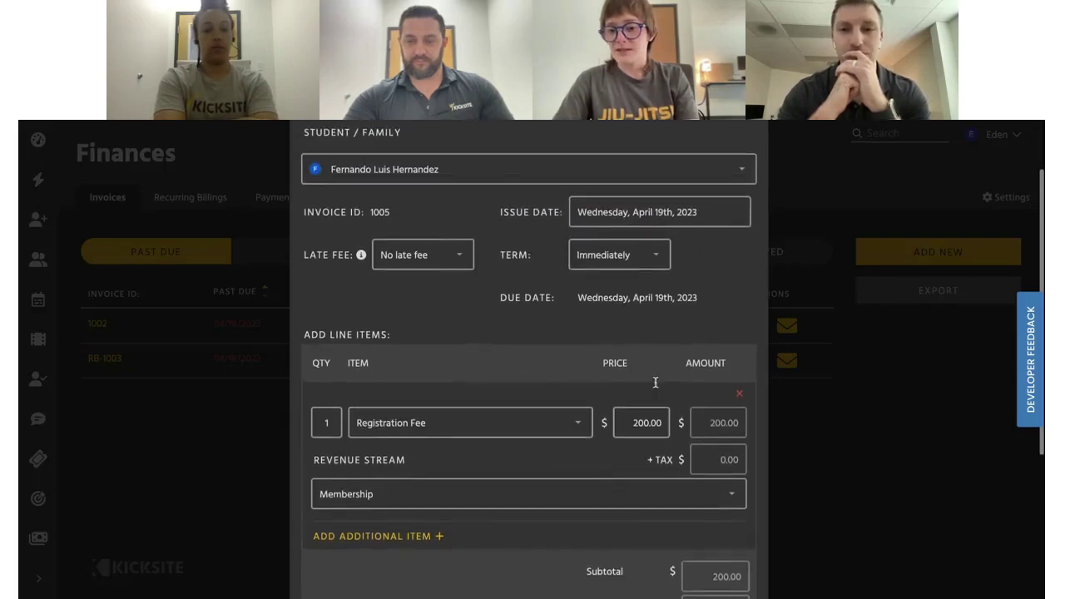
scroll(721, 374, down, 2)
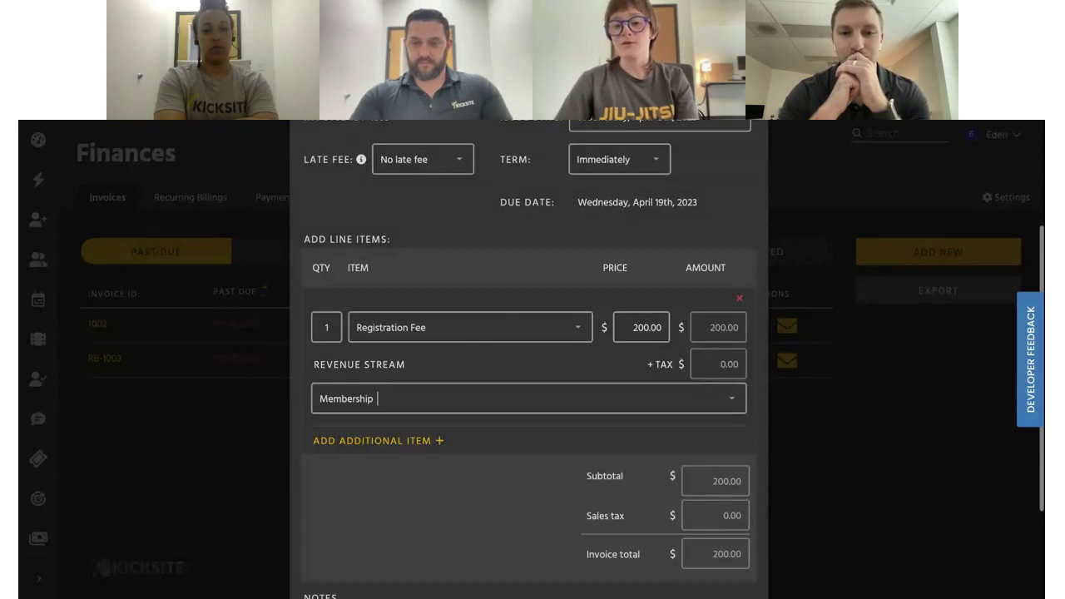
scroll(687, 383, down, 4)
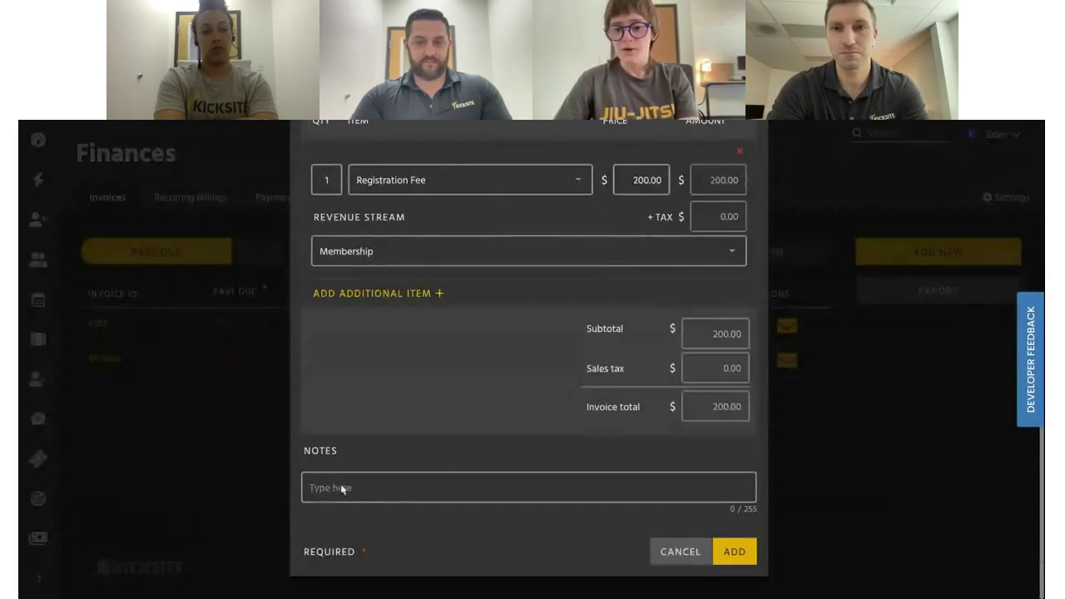
click(736, 559)
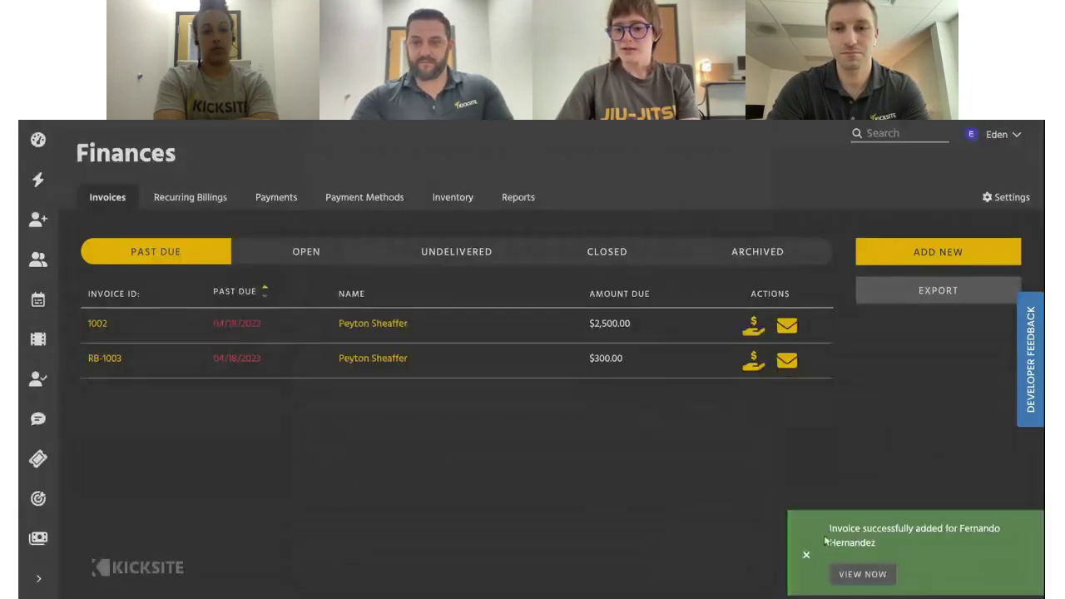
Open invoice 1005 from the success message and bring up its $200.00 payment form
click(858, 575)
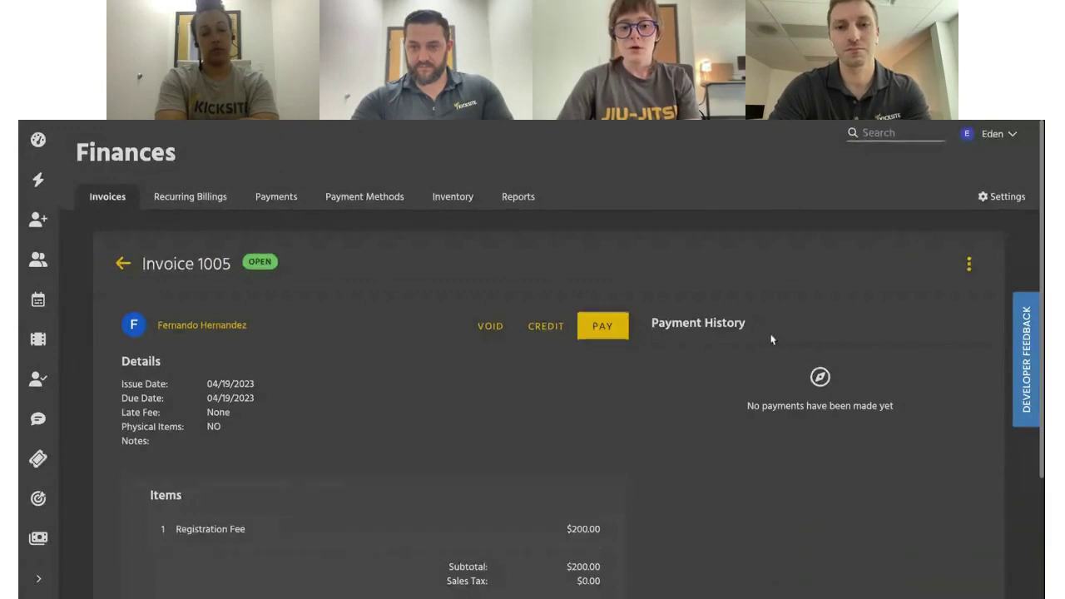
scroll(771, 339, down, 3)
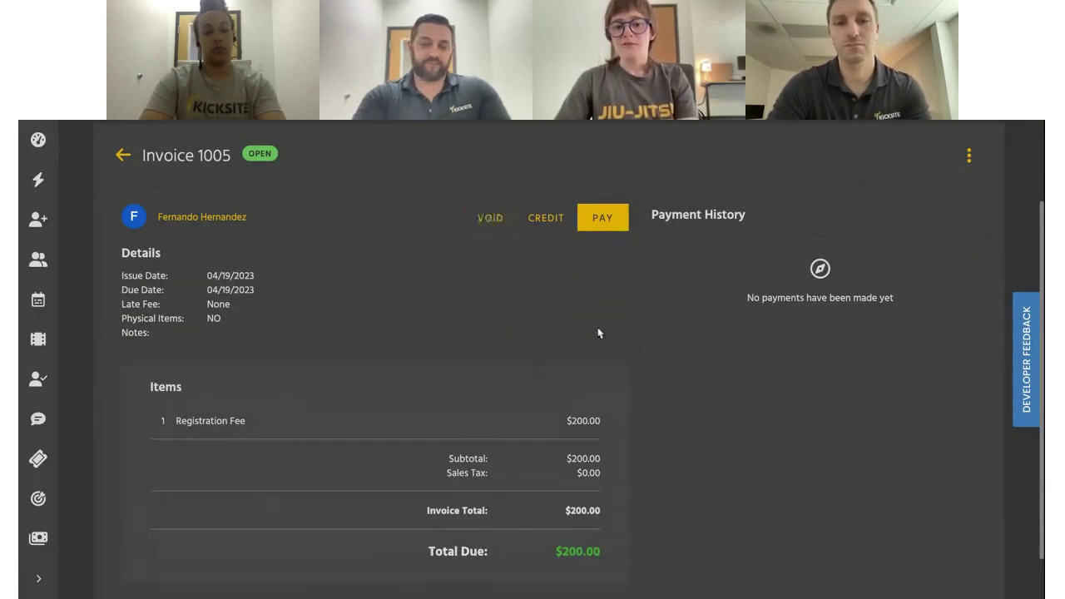
click(607, 224)
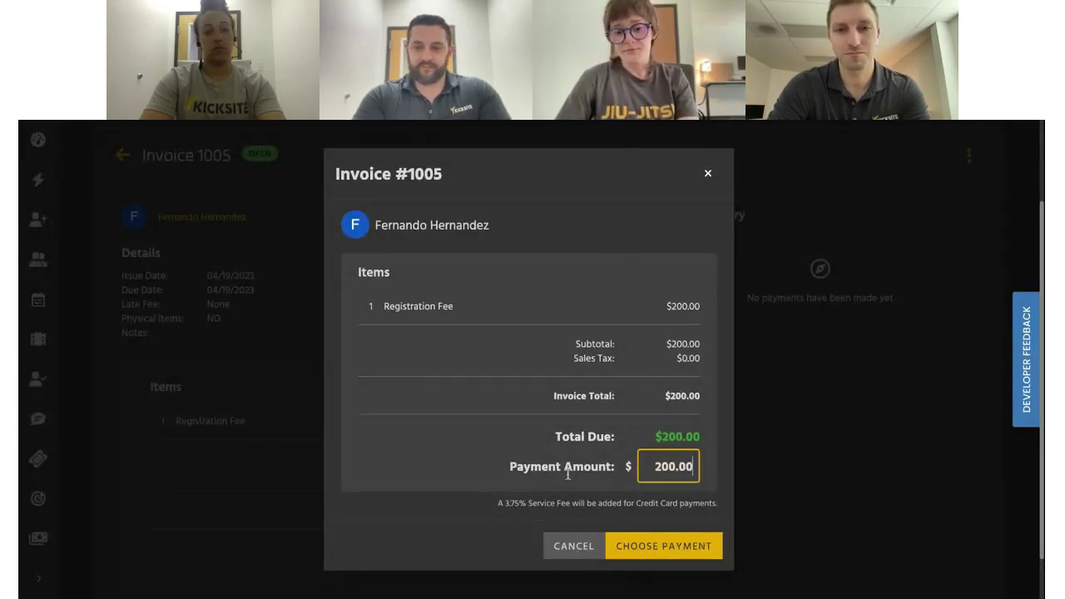
Leave the payment amount at 200.00 after editing it, and continue to payment method
click(667, 477)
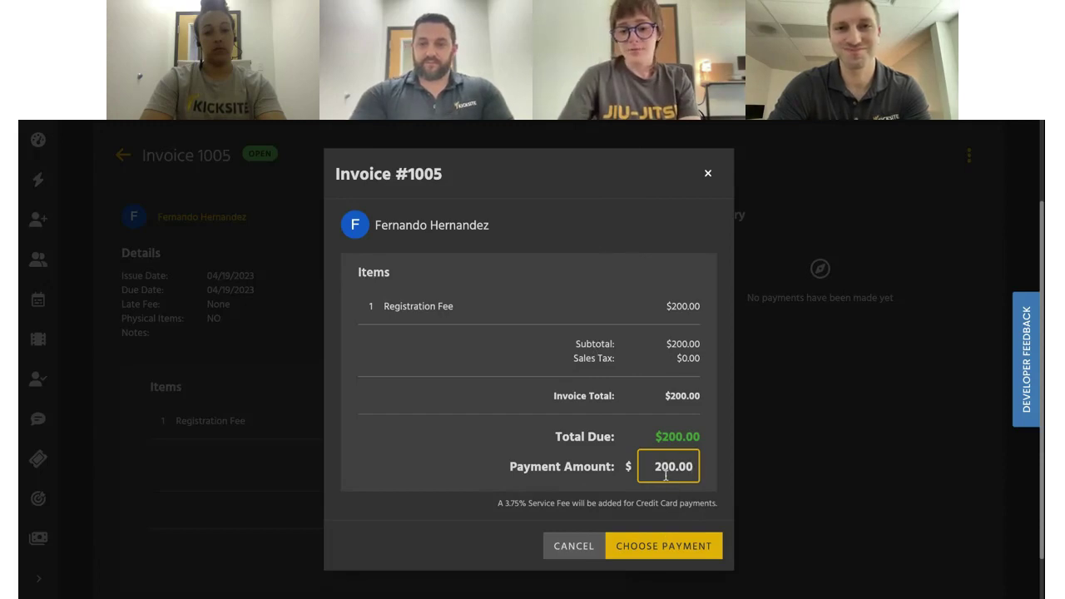
key(BackSpace)
key(BackSpace)
text(10)
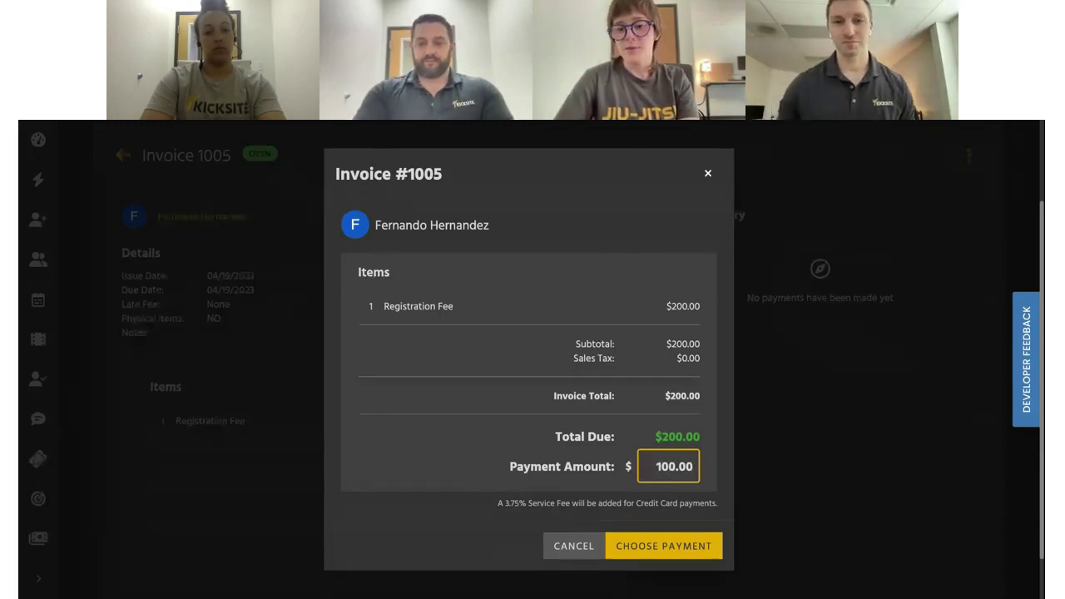
click(653, 389)
click(666, 457)
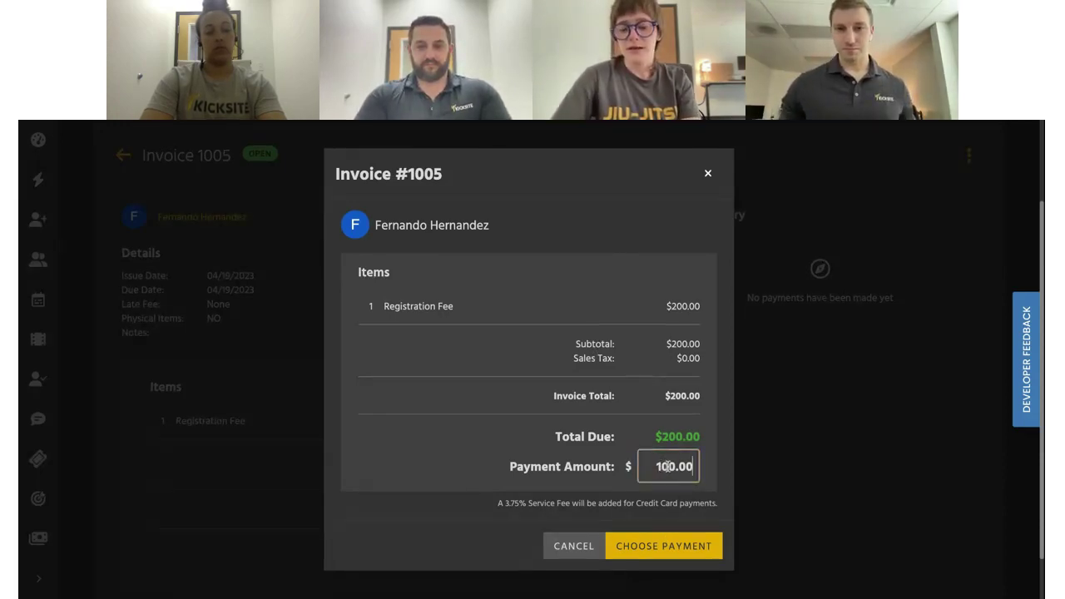
key(BackSpace)
text(2)
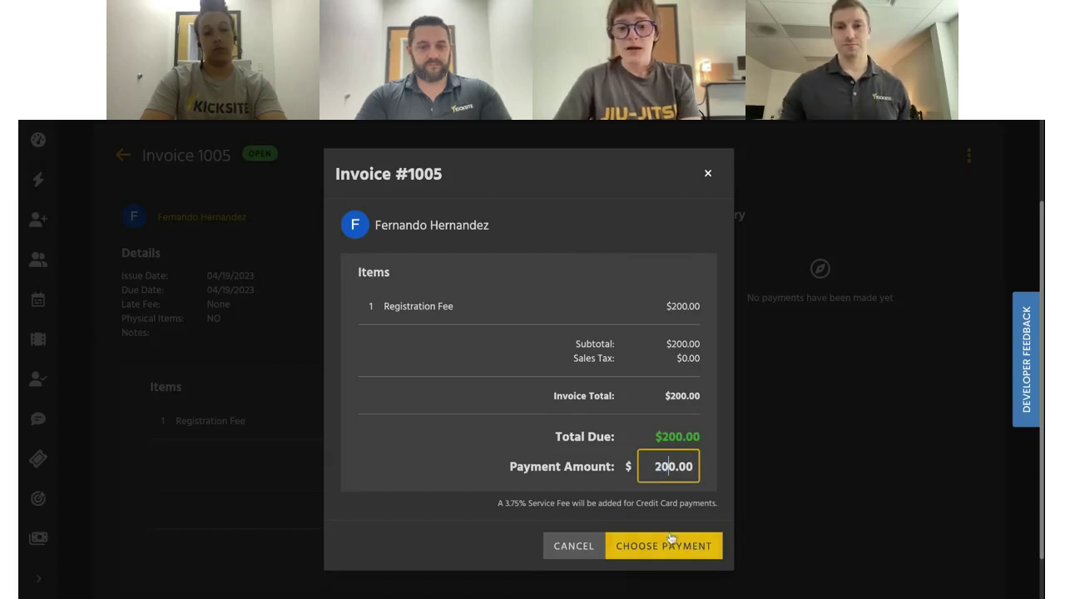
click(667, 541)
Charge the saved credit card, which is declined, then open the new-card form
scroll(668, 541, down, 2)
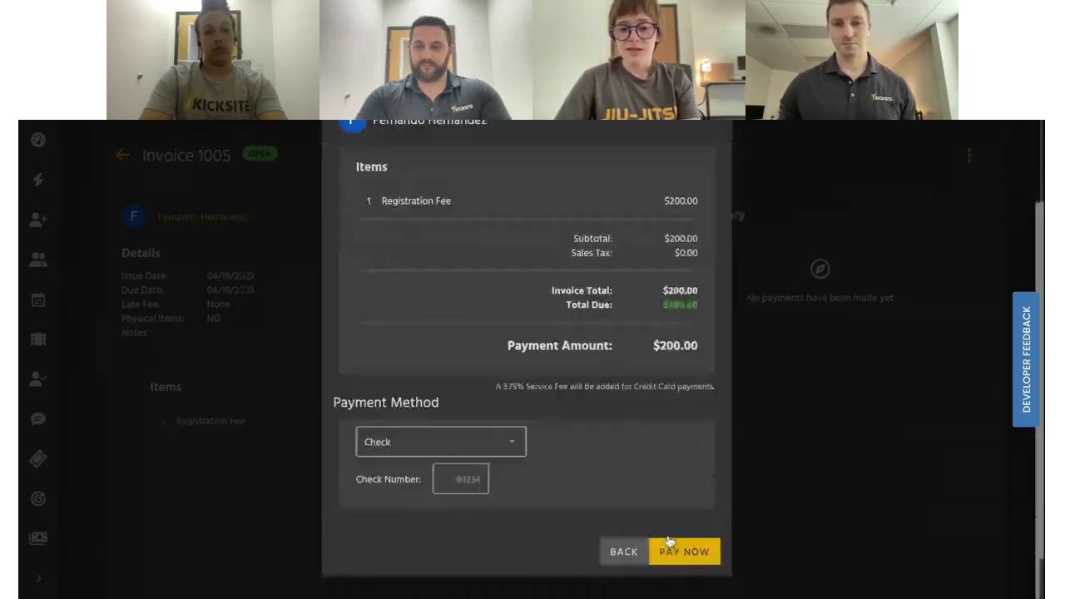
click(494, 442)
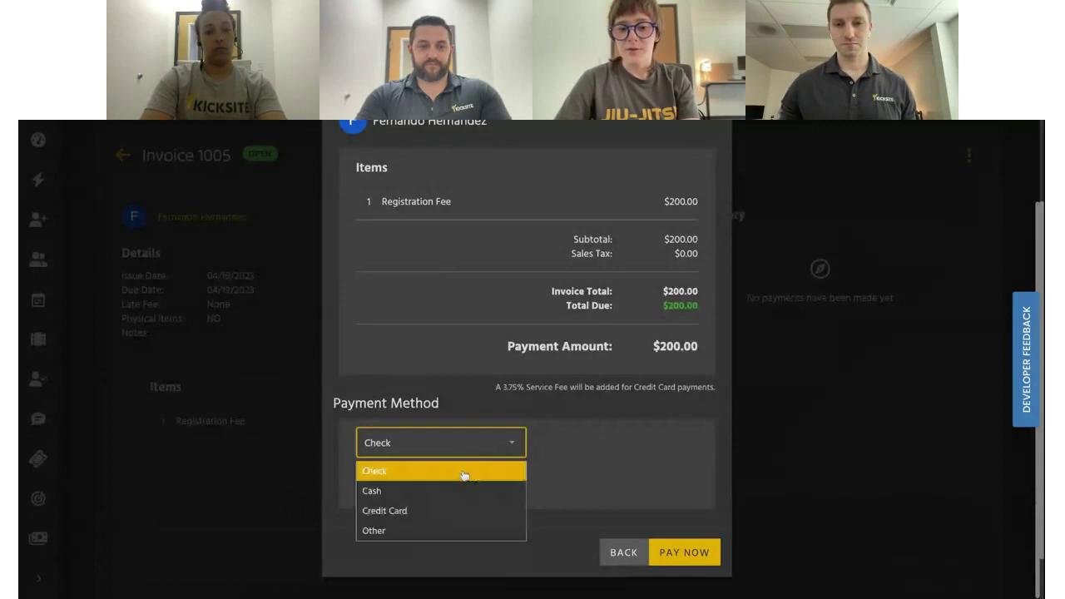
click(429, 509)
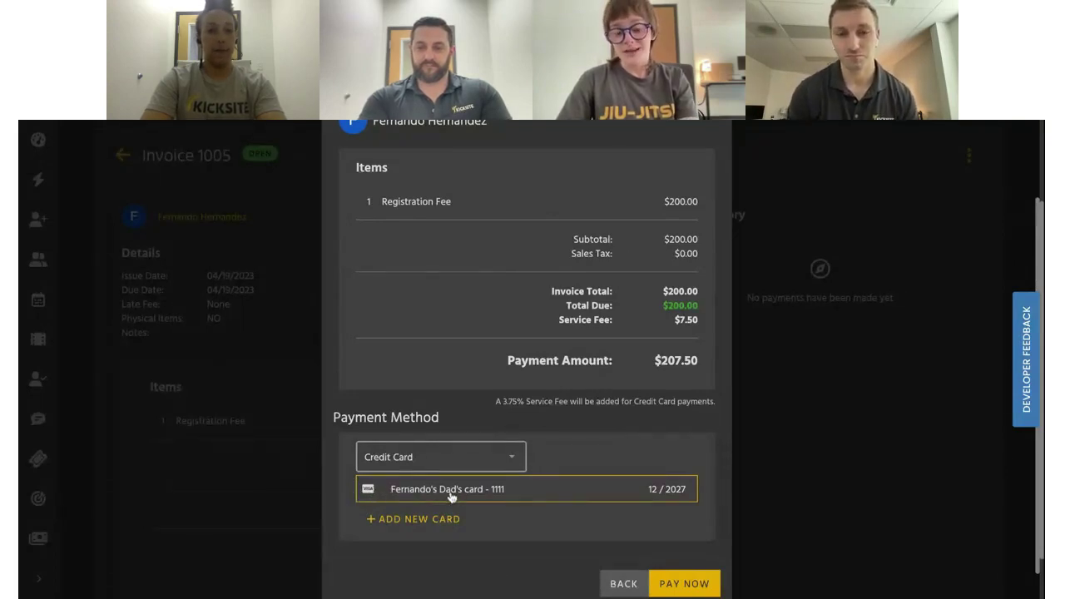
click(425, 518)
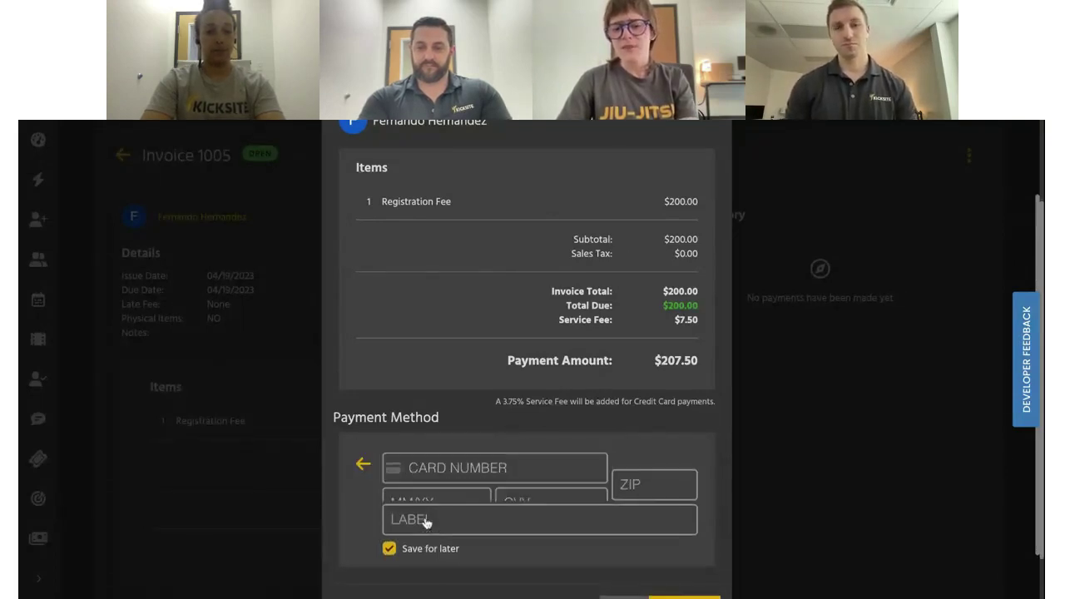
click(367, 468)
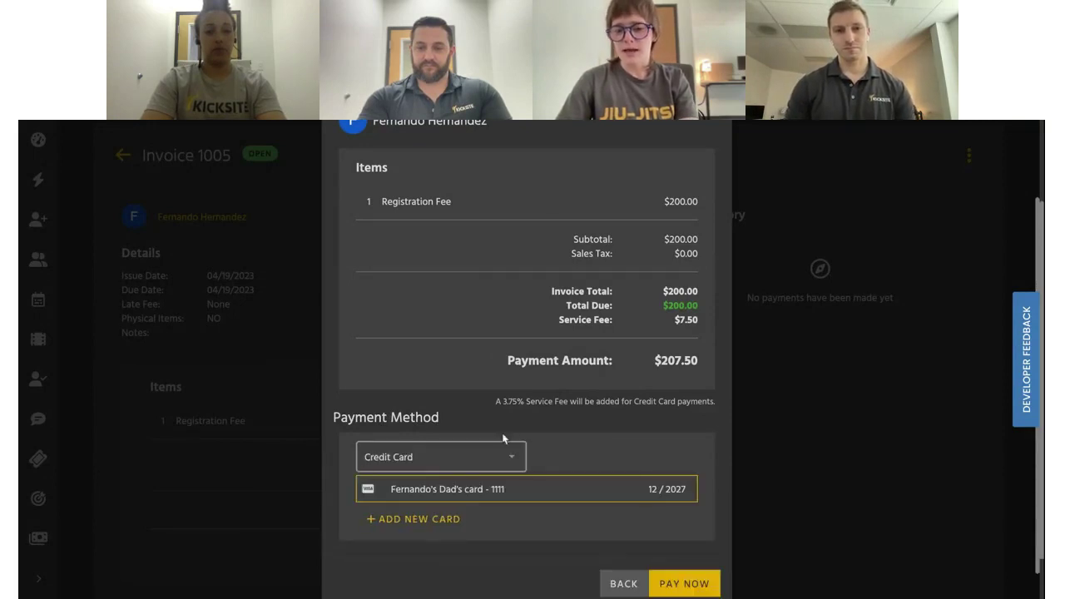
scroll(561, 485, down, 1)
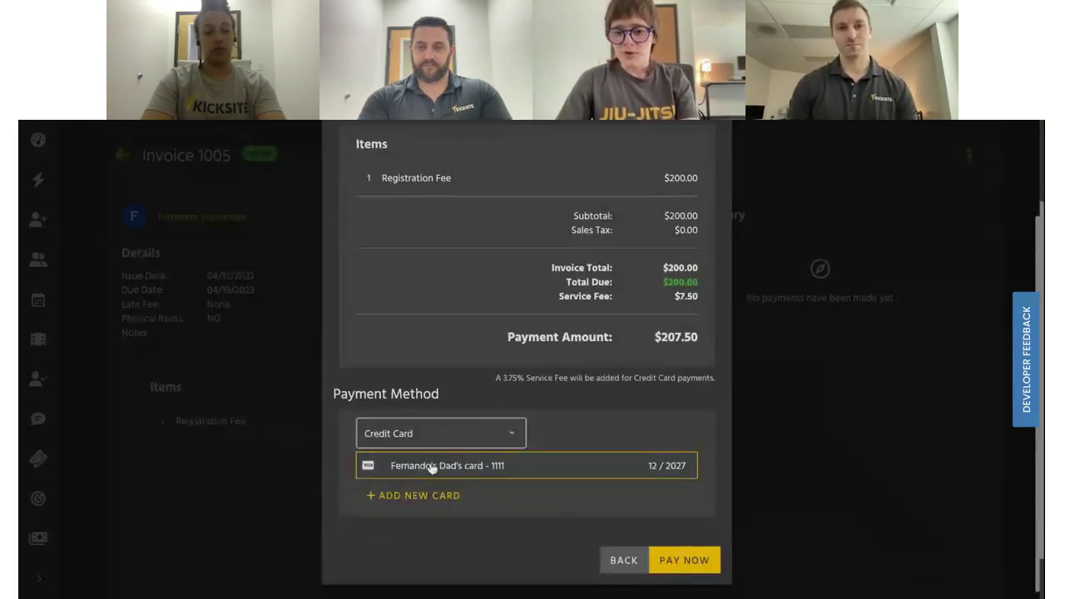
click(684, 560)
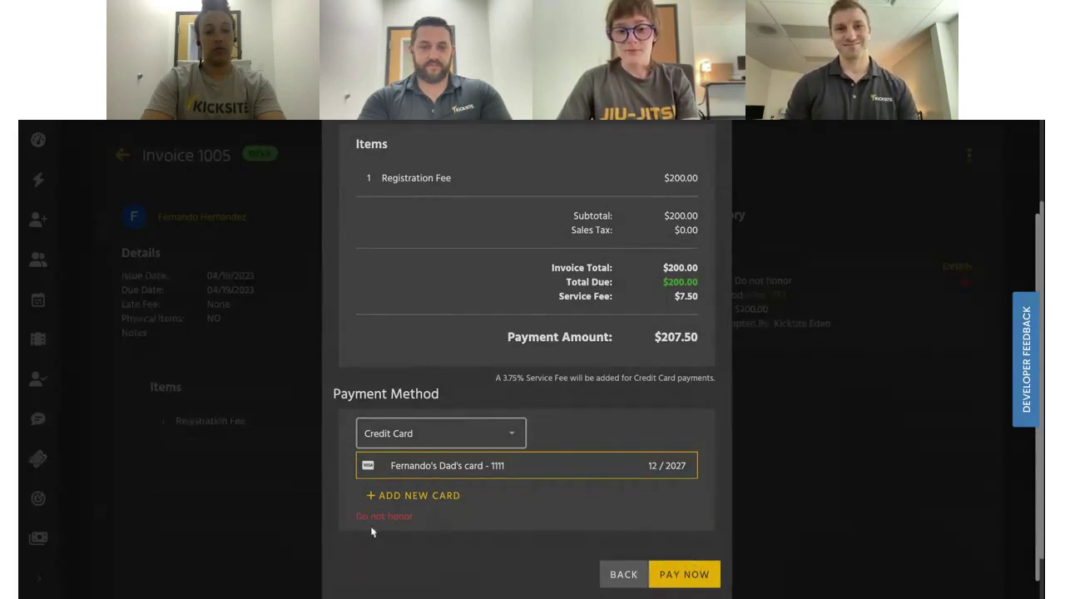
click(398, 497)
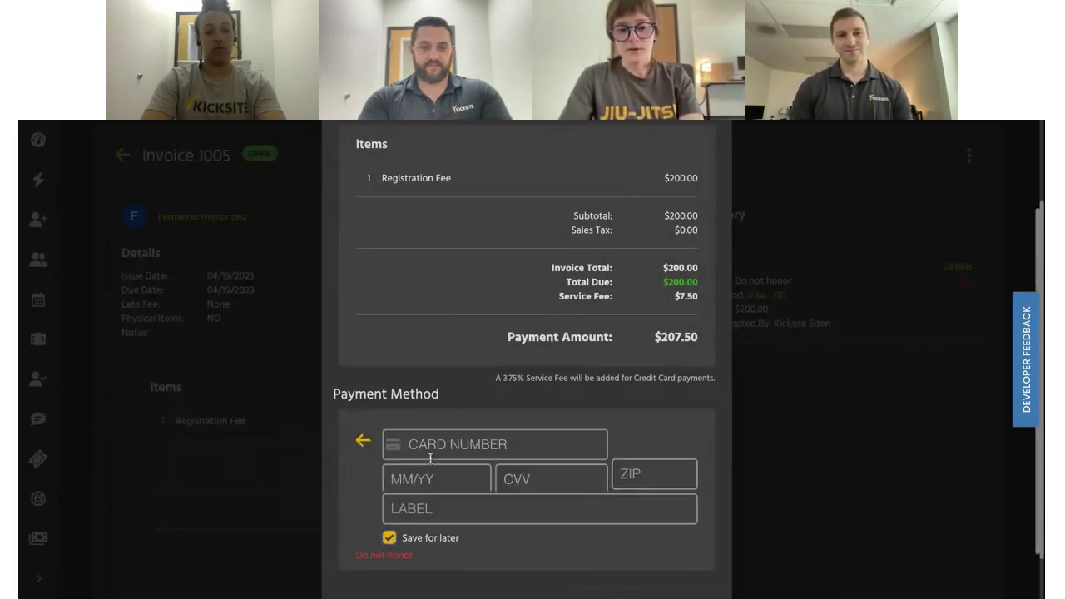
Enter a new Visa card's number, expiry, CVV and ZIP and submit; it's declined
click(428, 447)
text(4242 4242 4242 424)
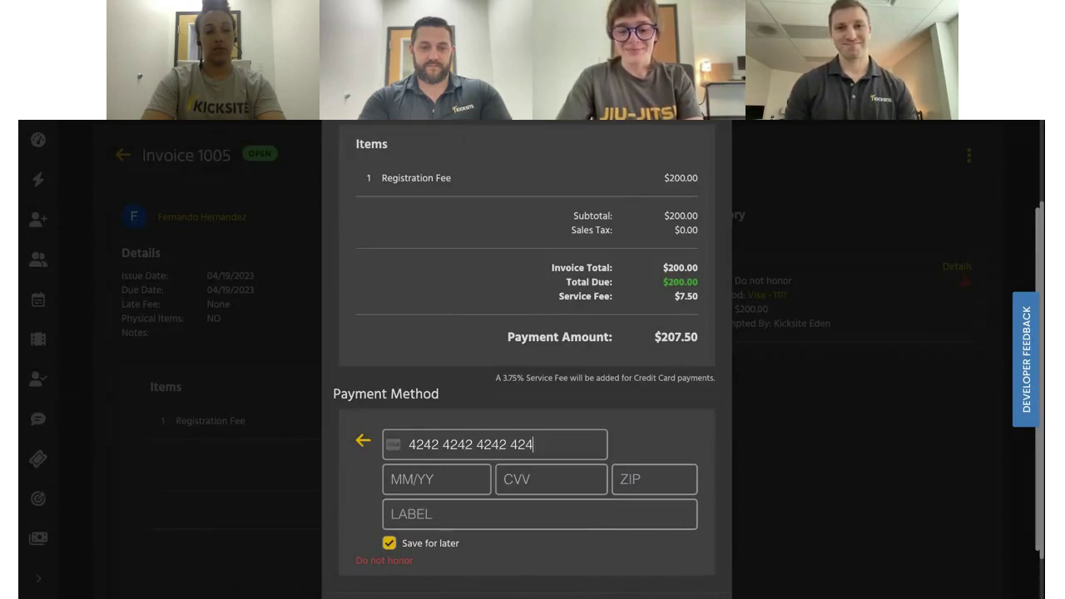
text(2)
text(12/)
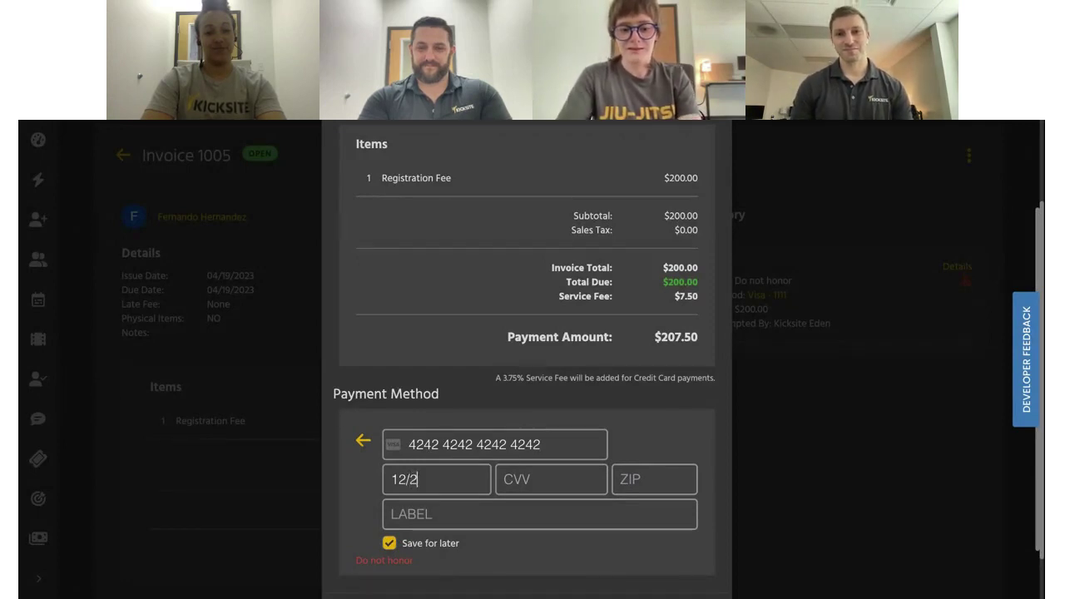
text(26123)
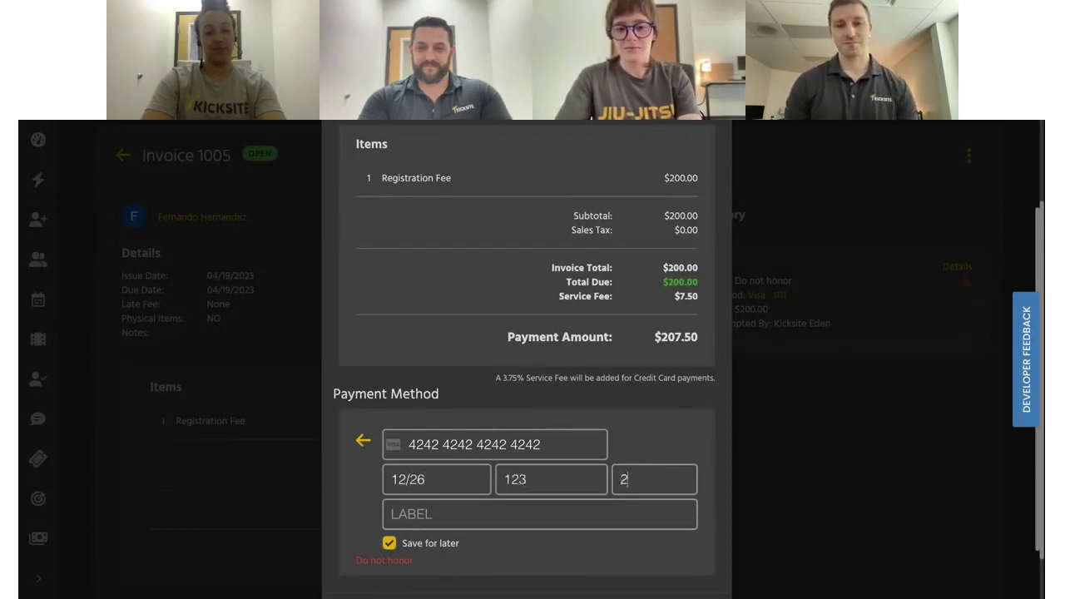
text(12345)
scroll(491, 428, down, 2)
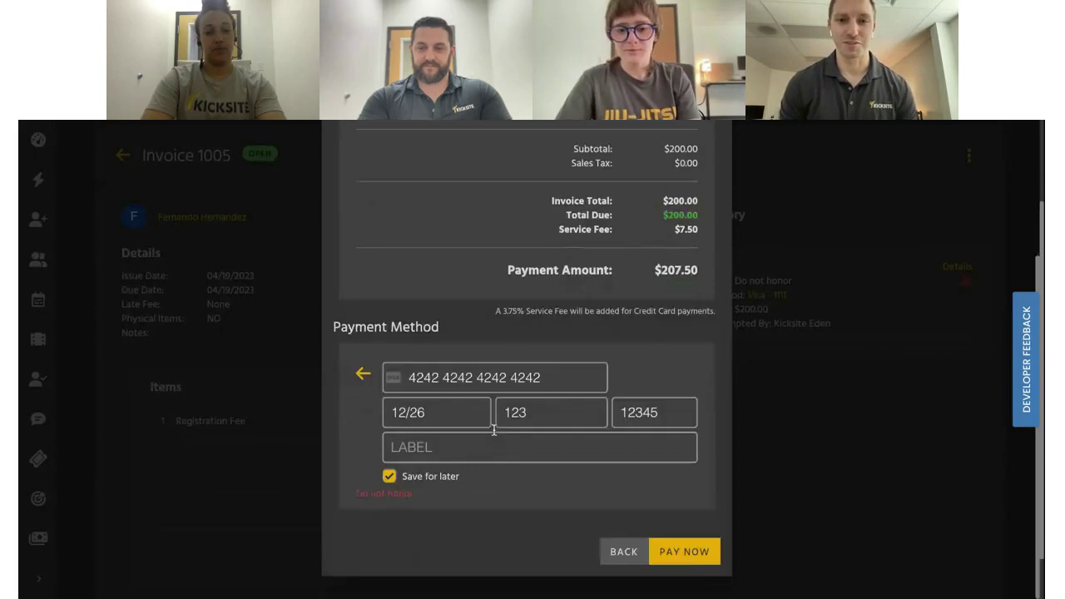
click(686, 561)
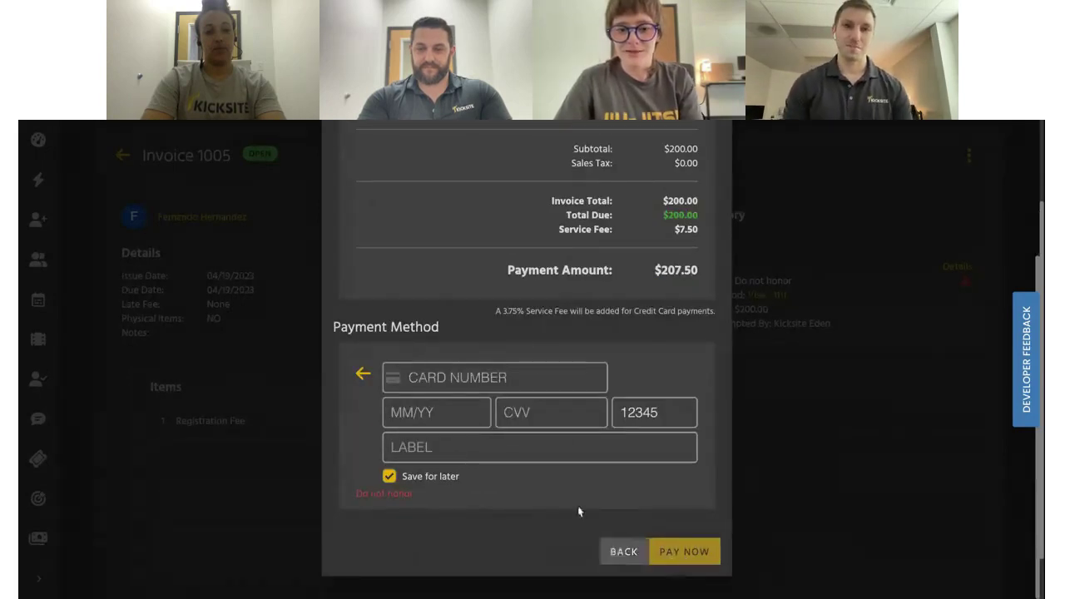
Go back to the invoice, reopen its payment form, and enter 90.00 as the amount
click(625, 553)
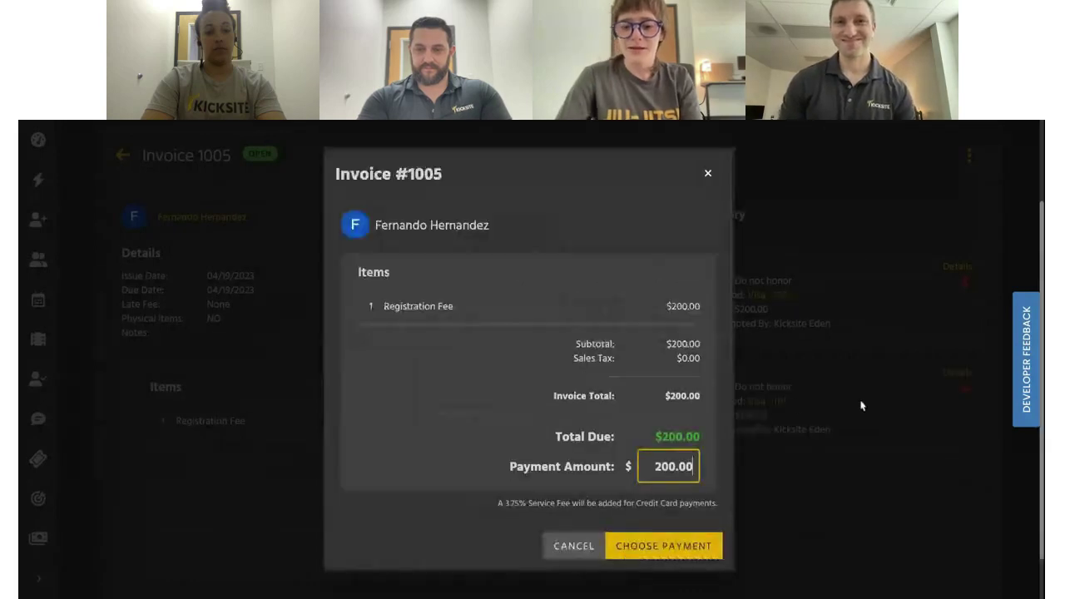
click(669, 466)
key(BackSpace)
key(BackSpace)
text(9)
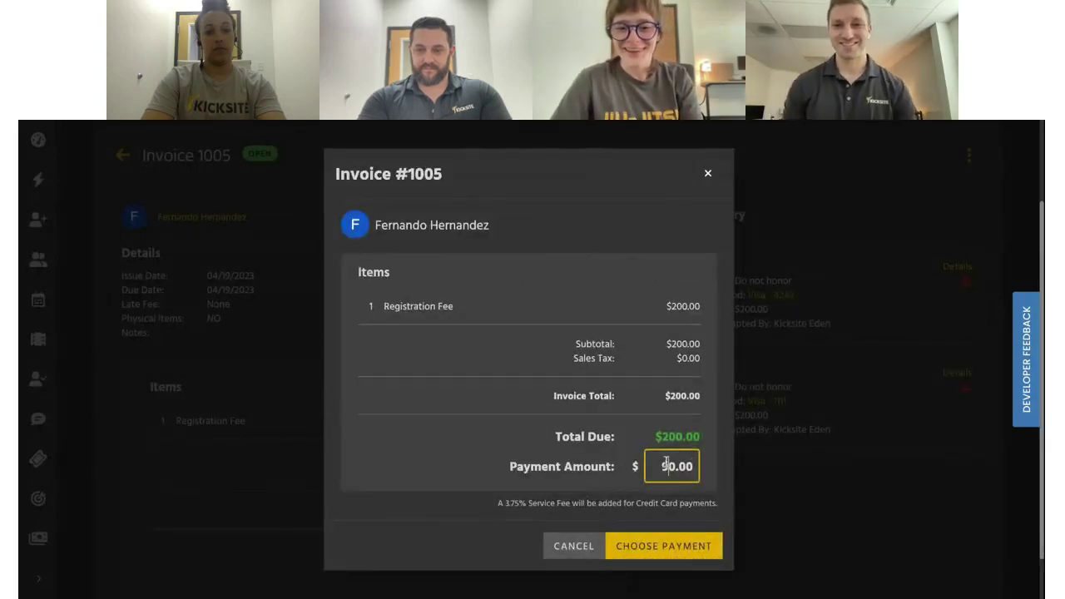
click(648, 549)
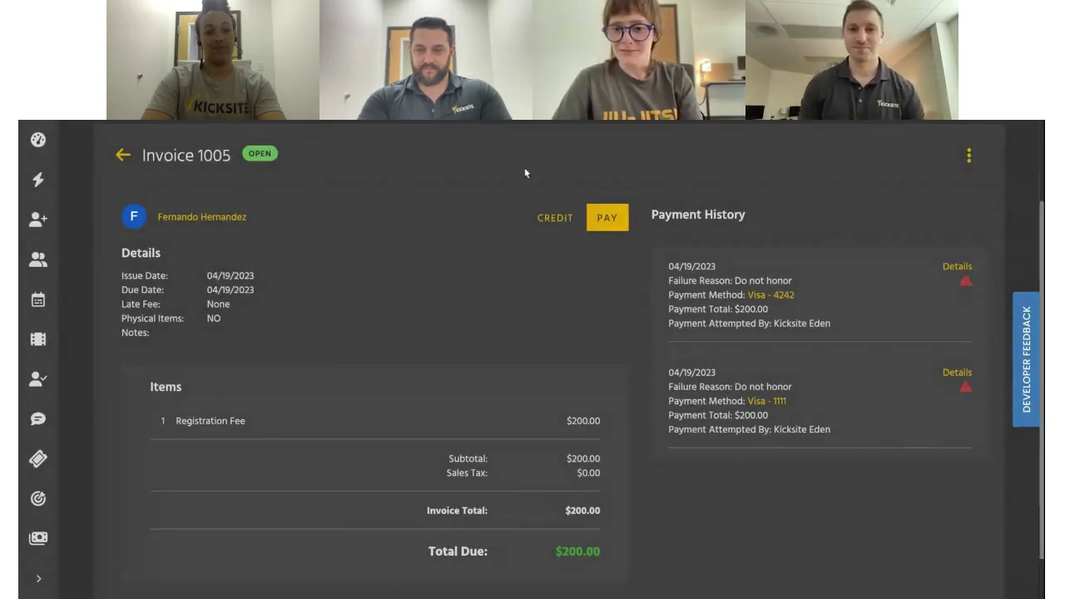
click(621, 231)
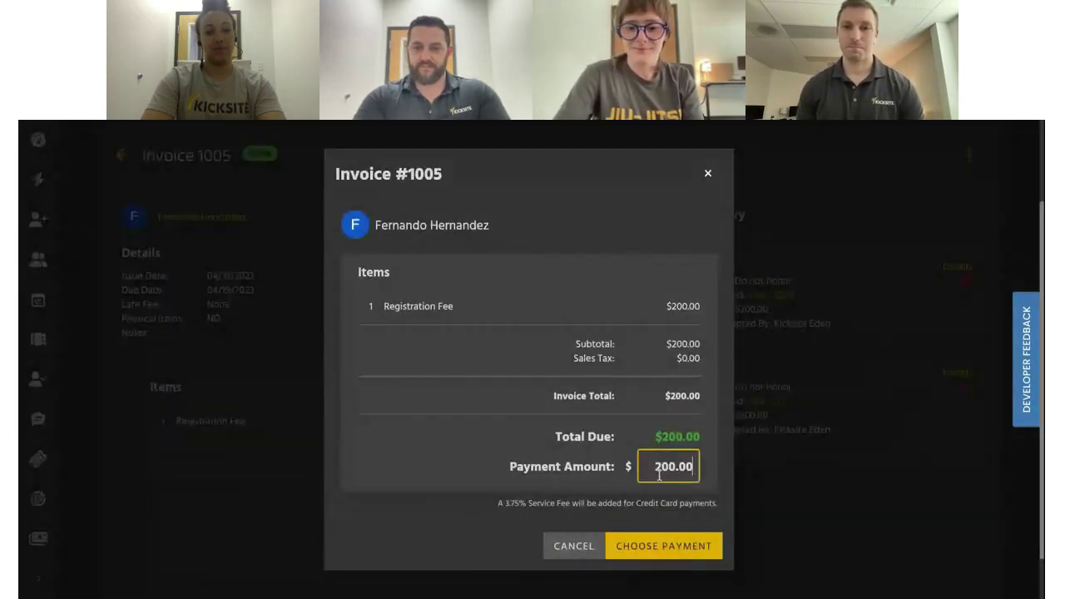
double_click(660, 473)
text(90)
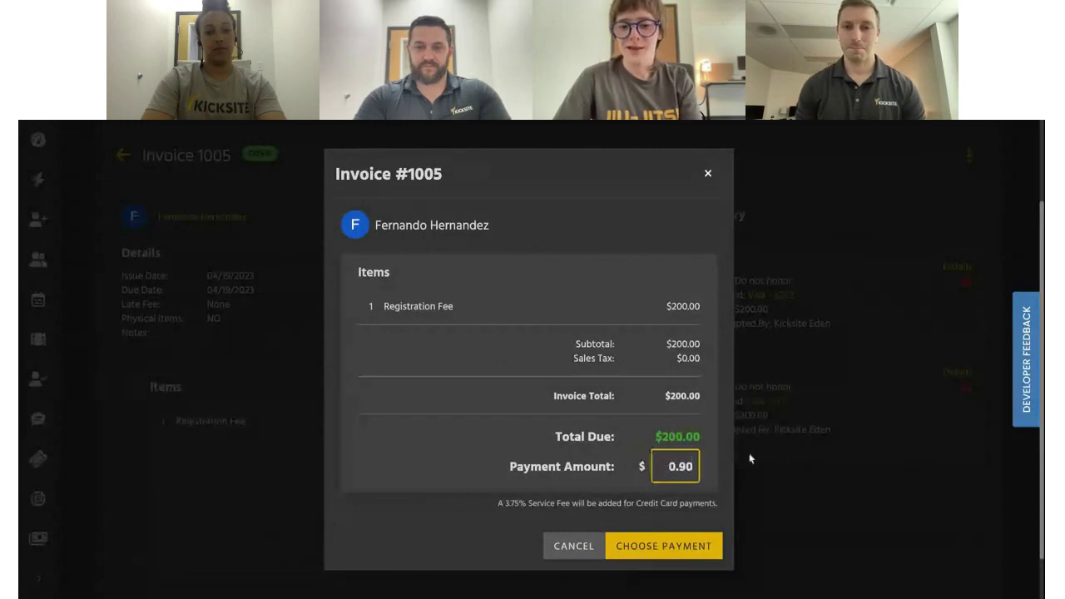
text(.00)
Pay 90.00 by credit card with the new Visa card, leaving $110.00 due
click(643, 545)
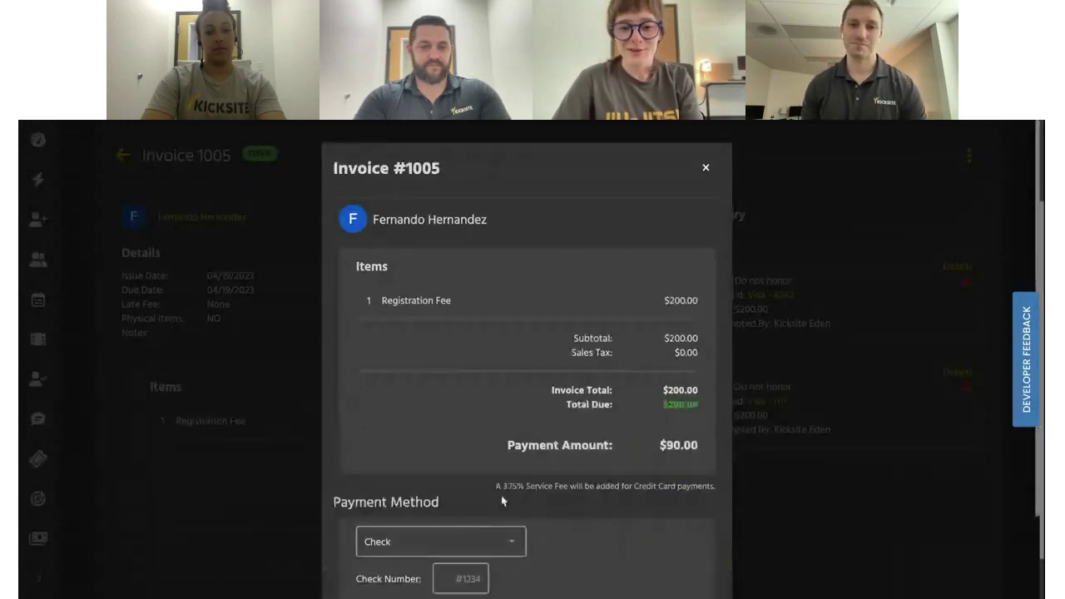
scroll(501, 501, down, 1)
click(461, 452)
click(418, 509)
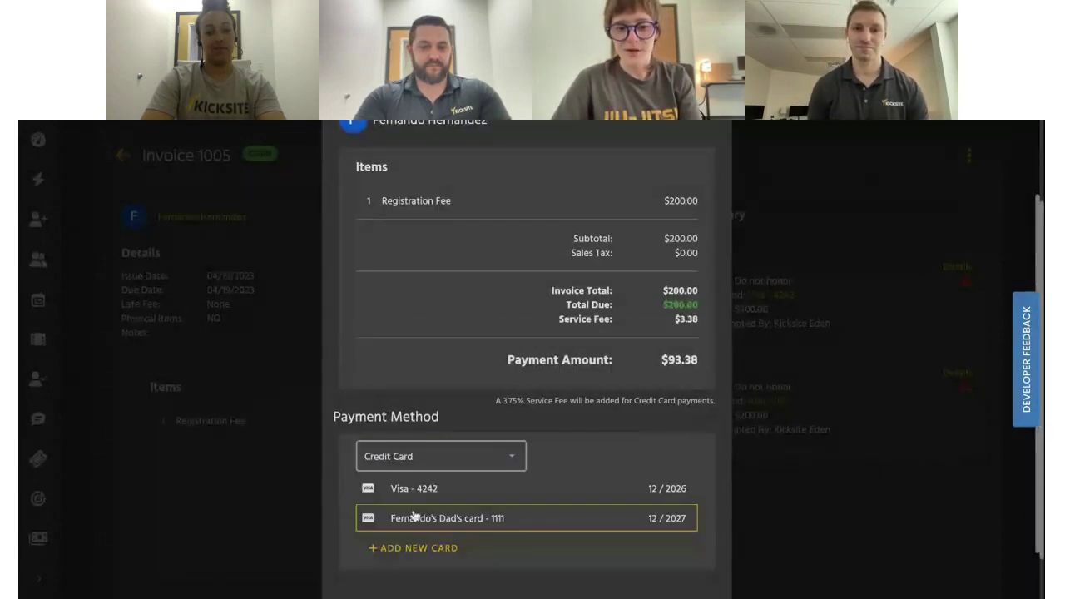
click(431, 490)
scroll(466, 499, down, 1)
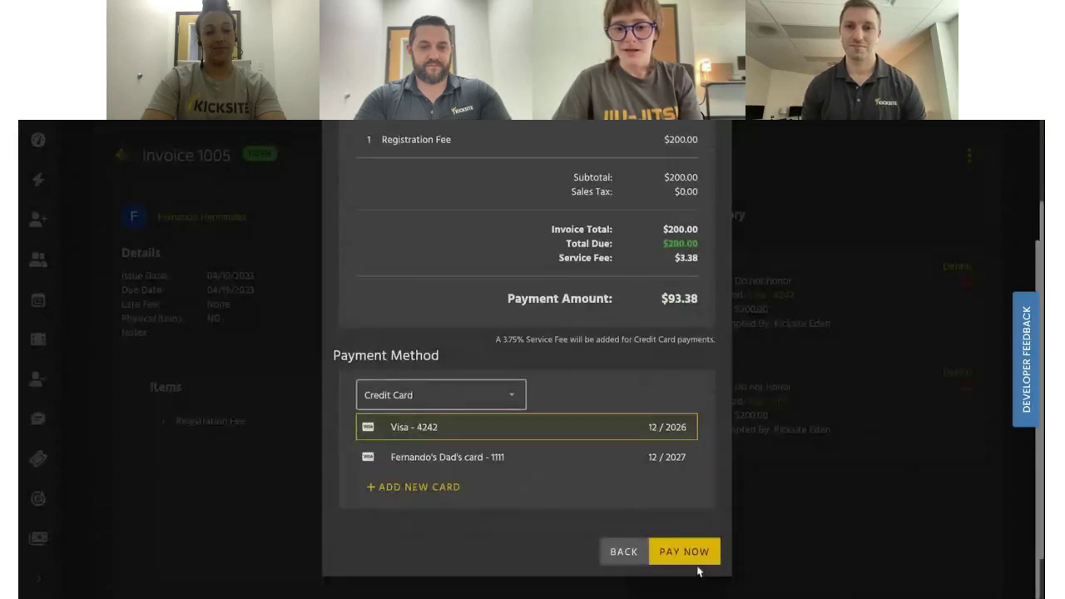
click(690, 557)
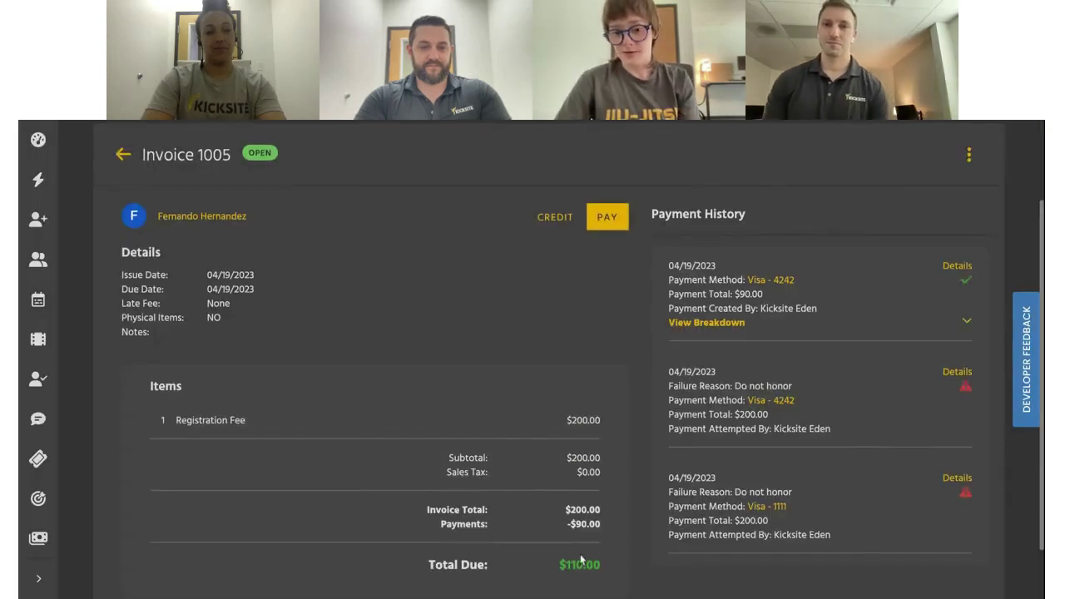
scroll(582, 559, down, 1)
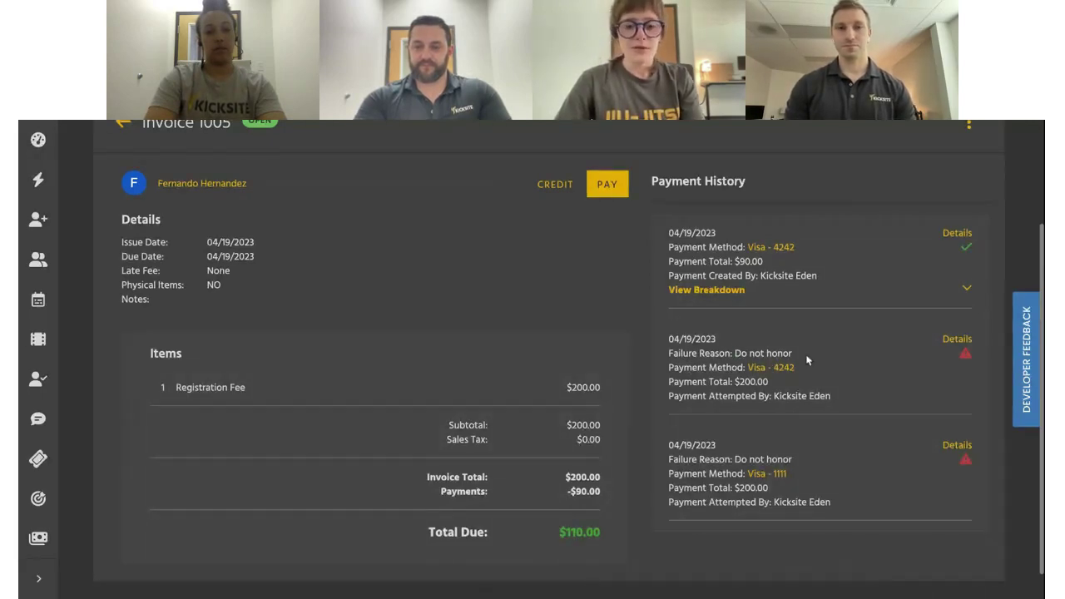
scroll(806, 359, up, 3)
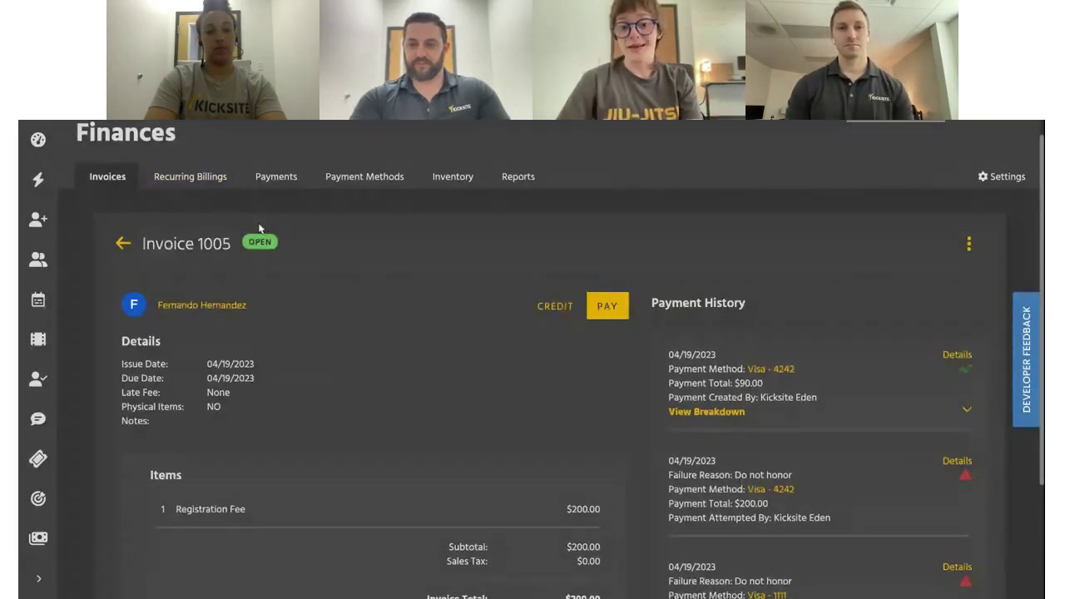
scroll(259, 228, down, 2)
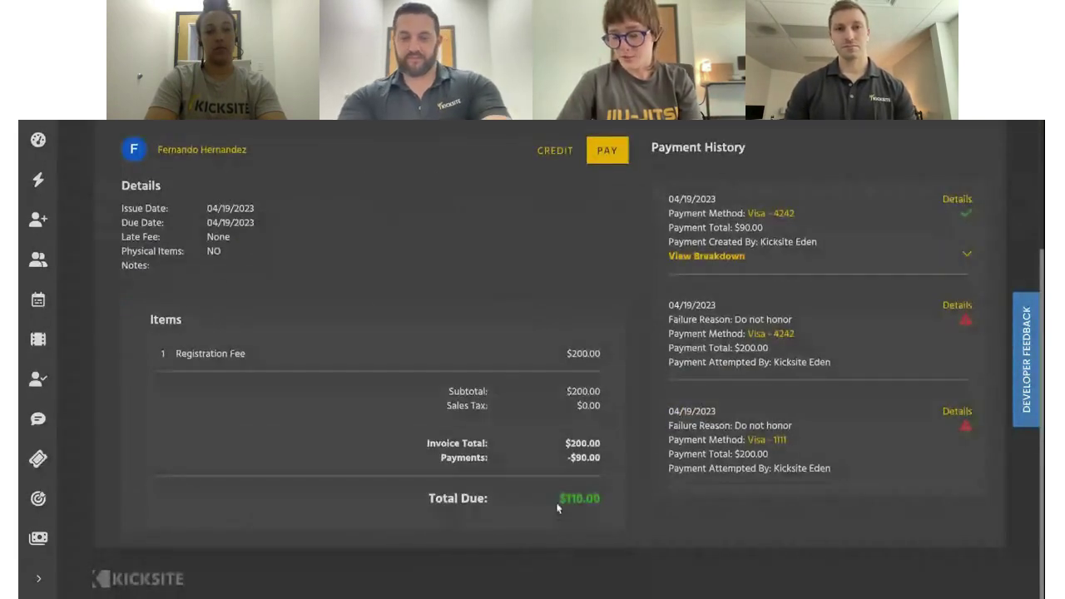
scroll(590, 492, up, 2)
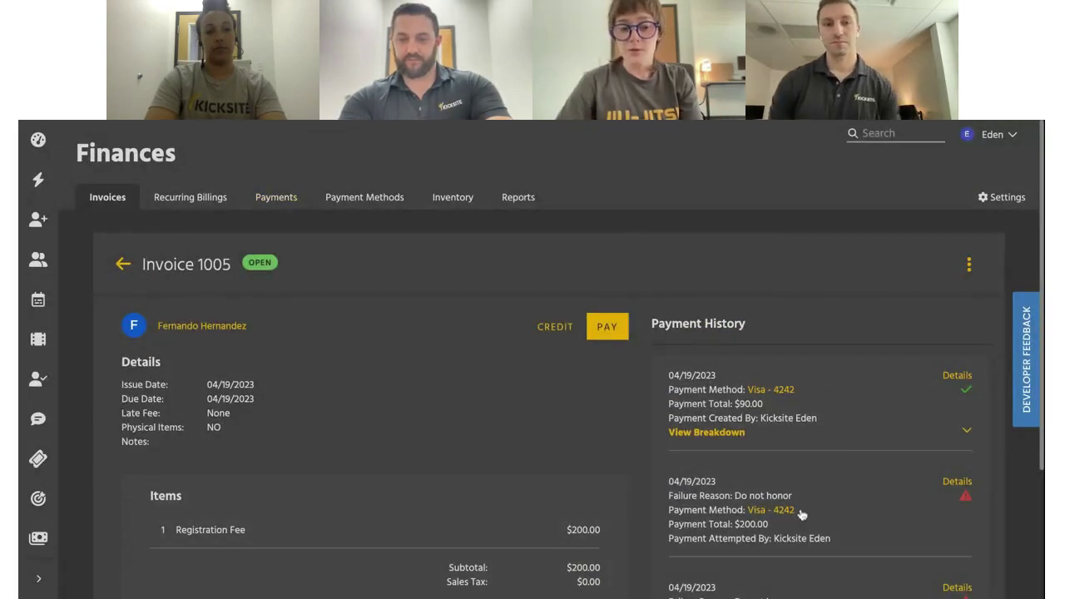
Check the approved $90 payment under Payments, then open that student's profile
click(278, 208)
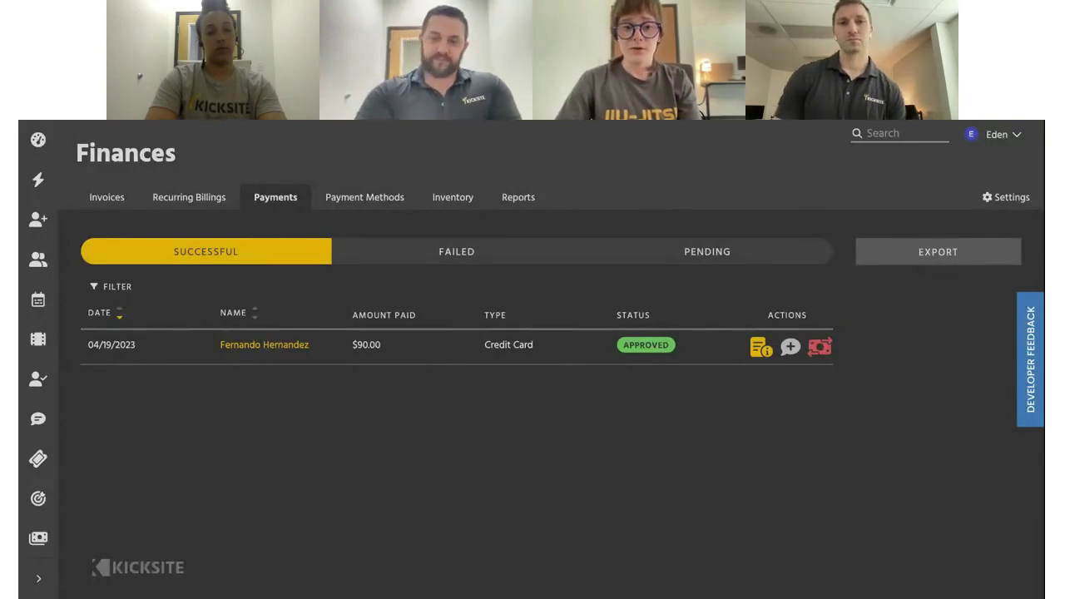
click(264, 344)
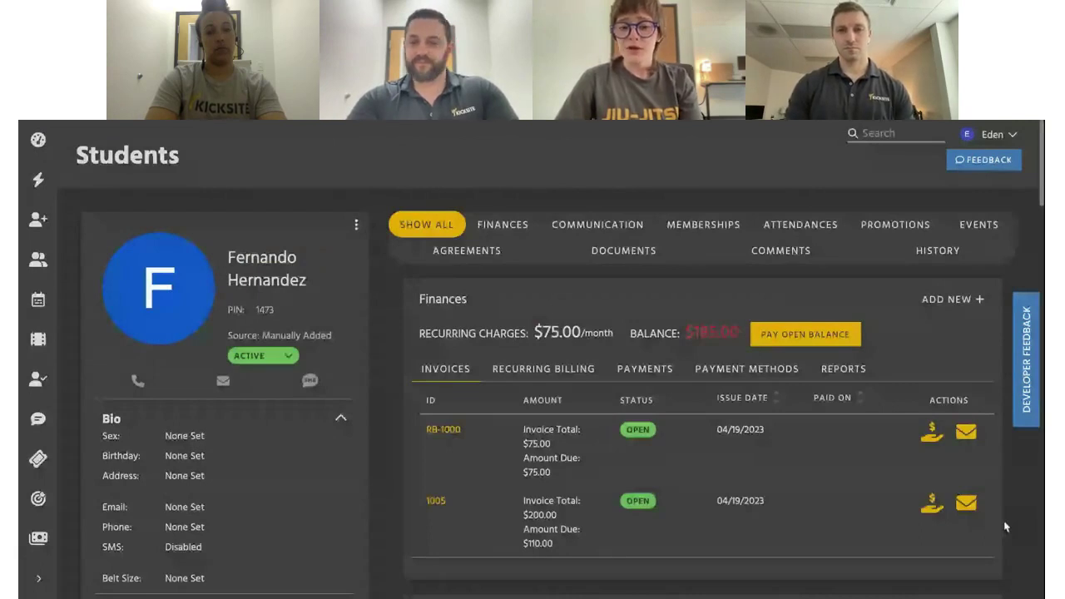
scroll(661, 364, down, 1)
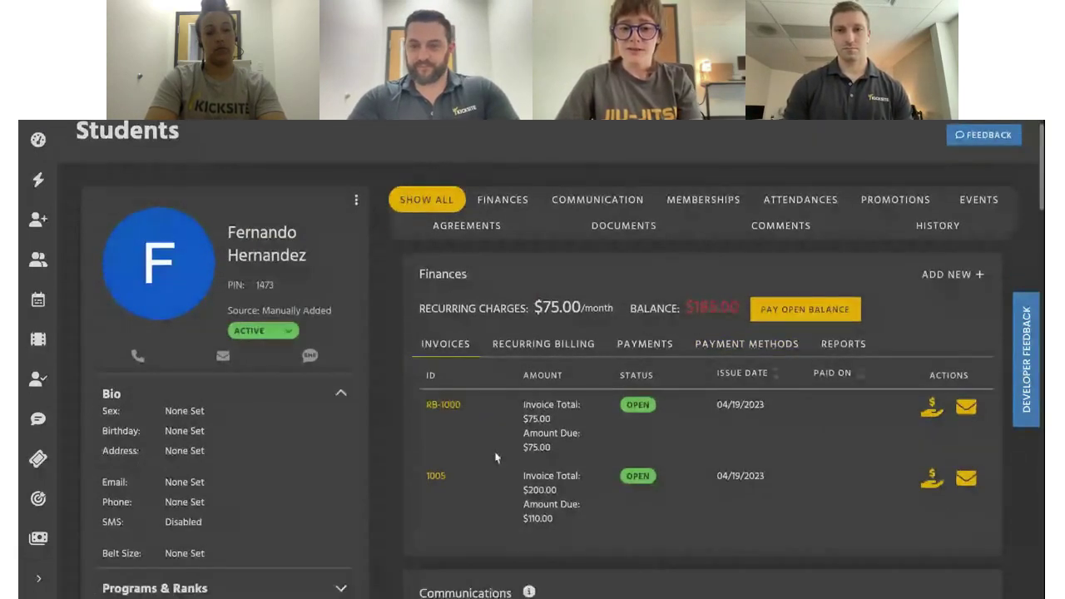
click(569, 347)
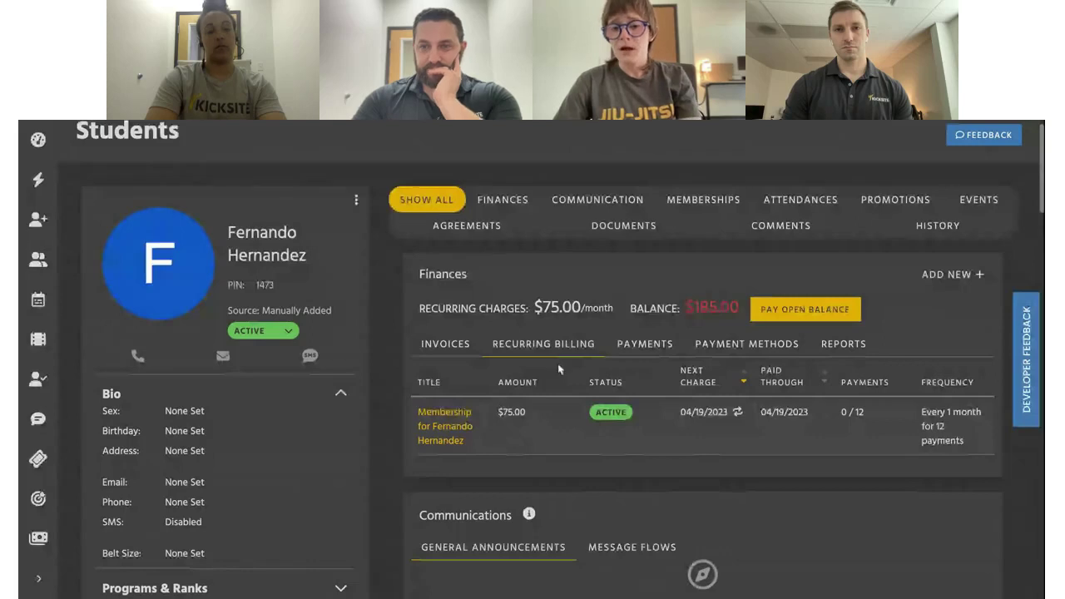
click(657, 341)
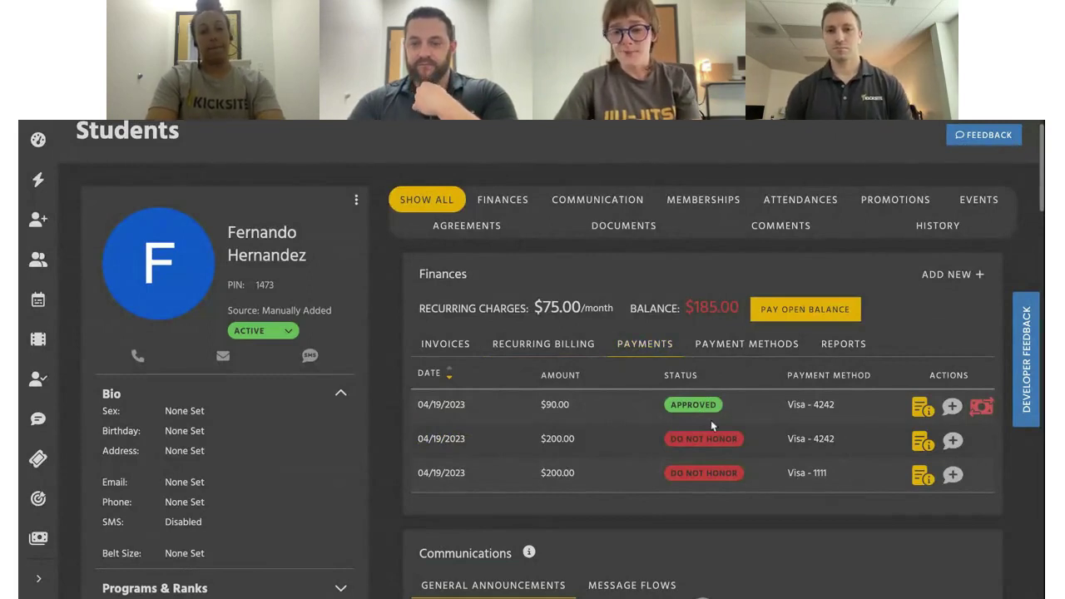
click(723, 350)
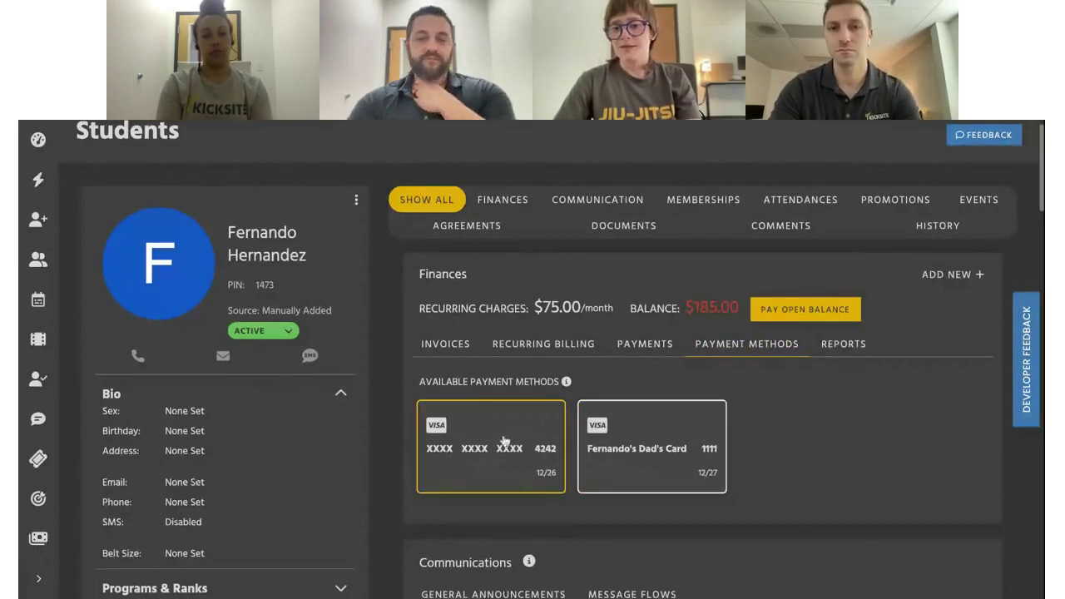
click(844, 346)
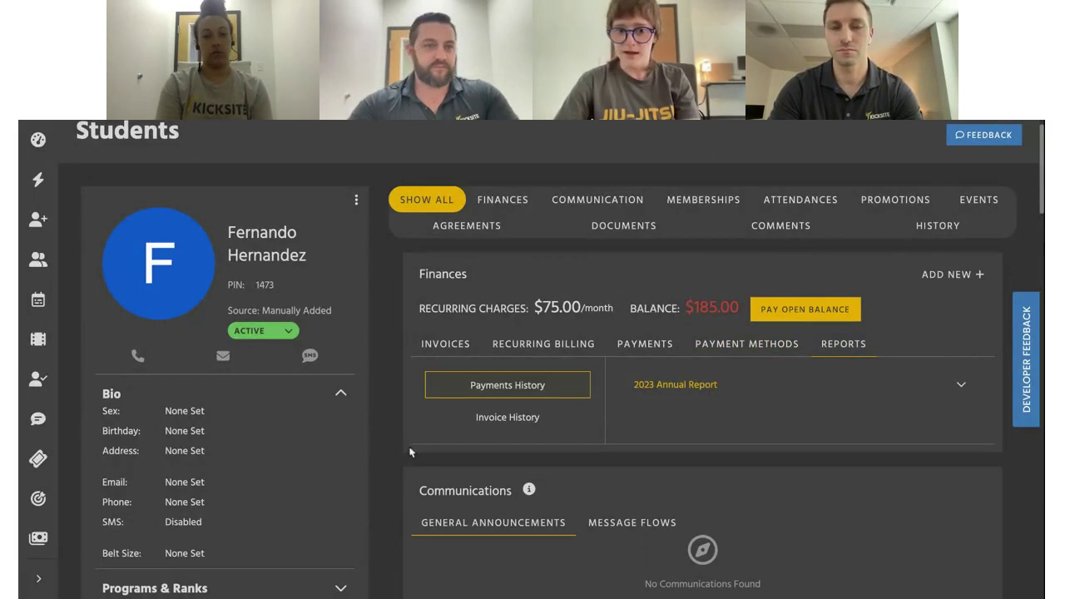
click(457, 350)
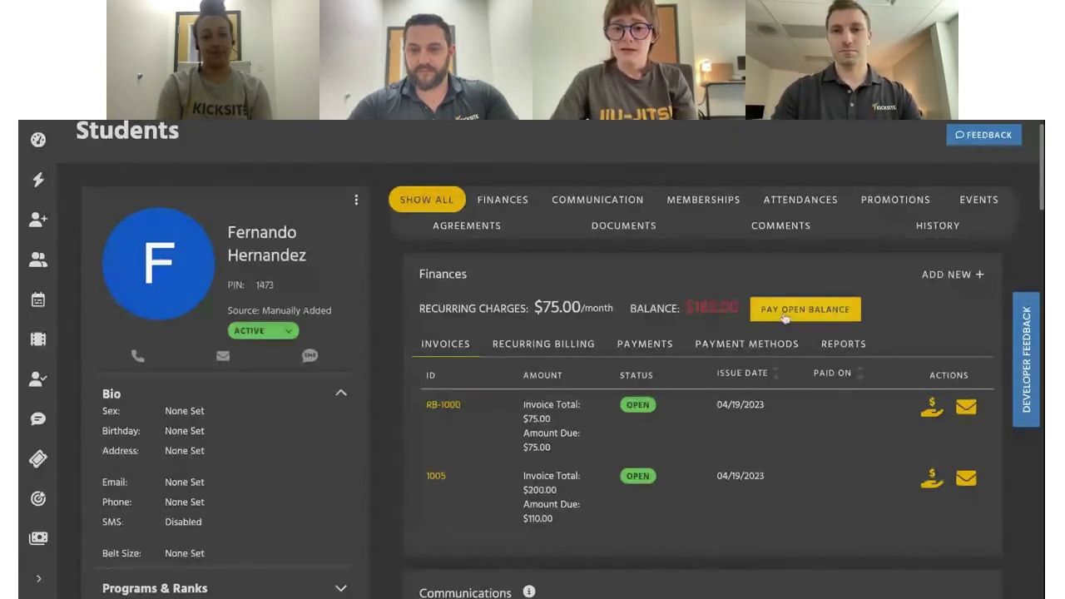
Try an open-balance card payment of 85.00 on the saved Visa, then close the form
click(785, 315)
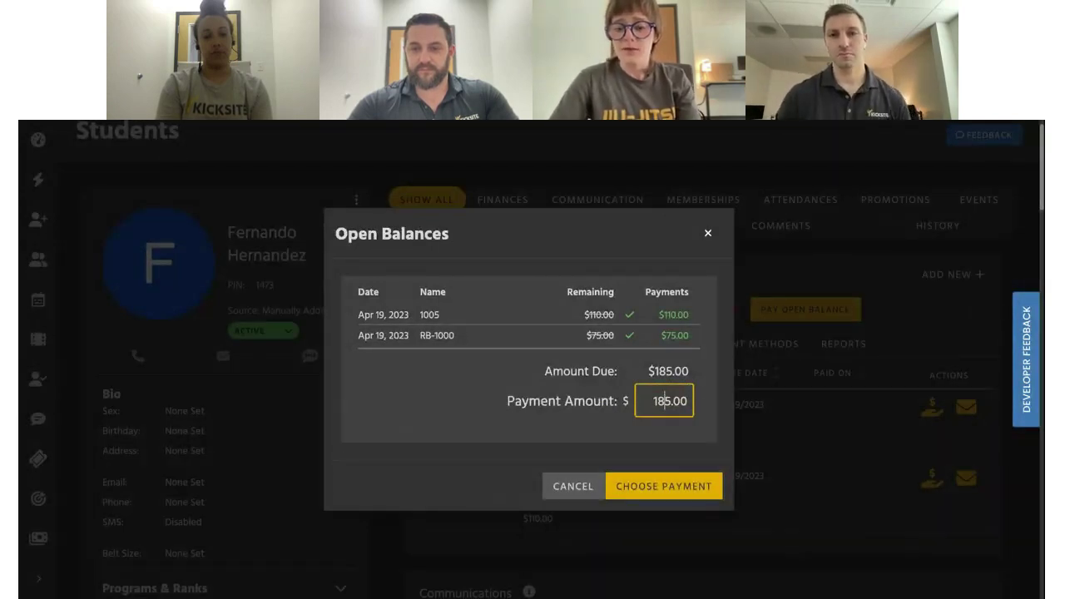
key(BackSpace)
text(0)
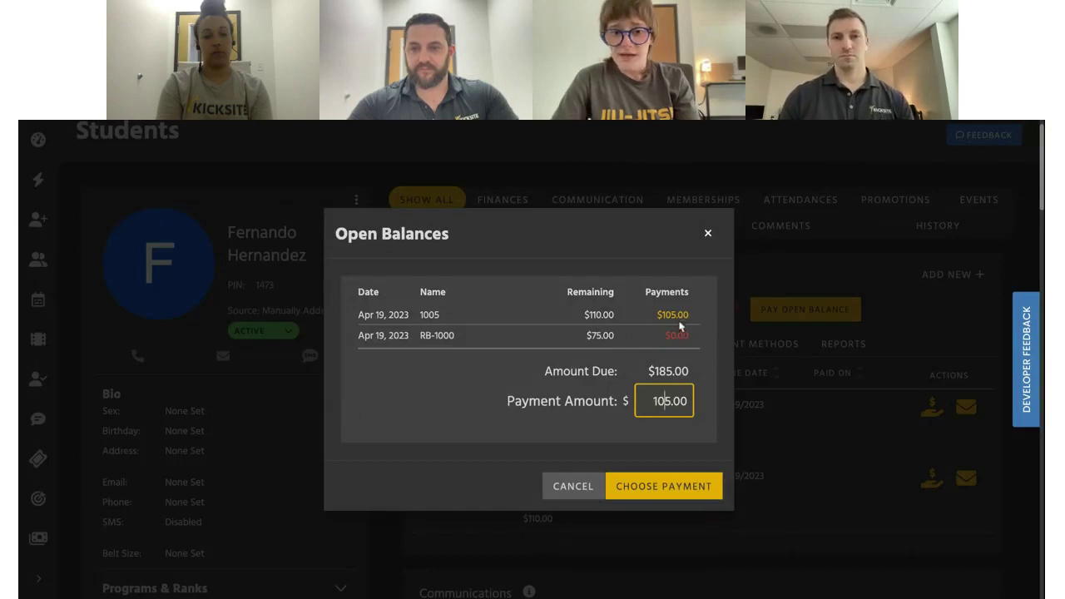
double_click(419, 316)
click(463, 318)
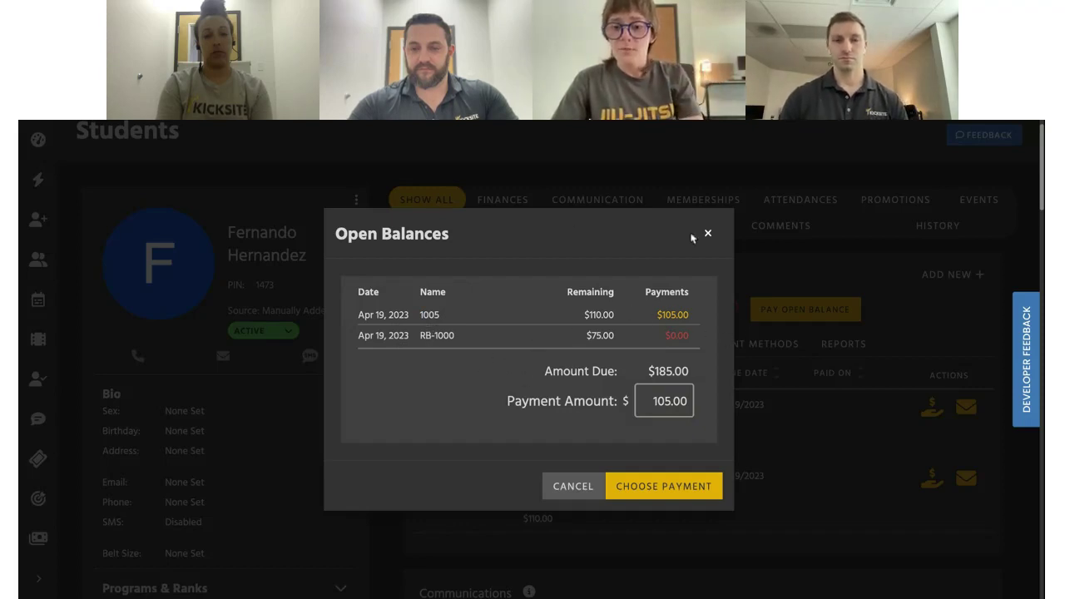
key(BackSpace)
key(BackSpace)
key(BackSpace)
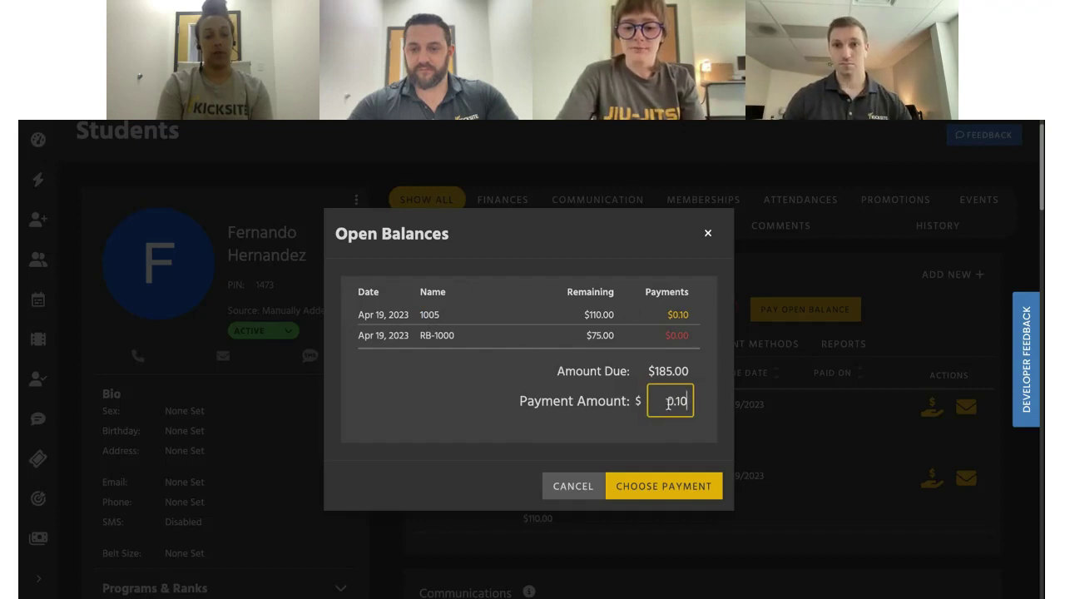
text(8500)
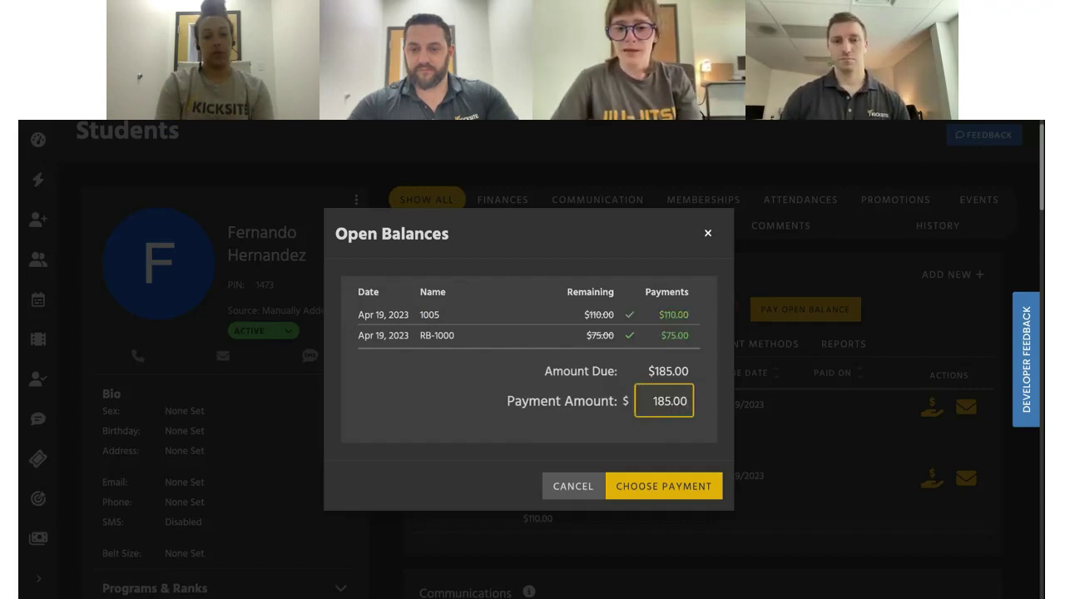
click(671, 487)
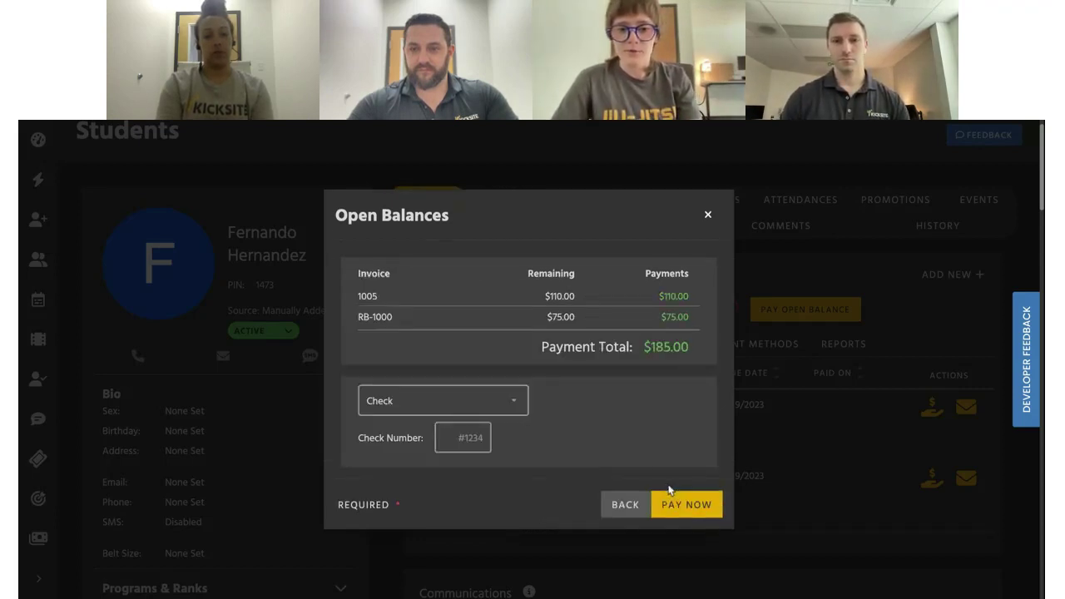
click(495, 405)
click(441, 468)
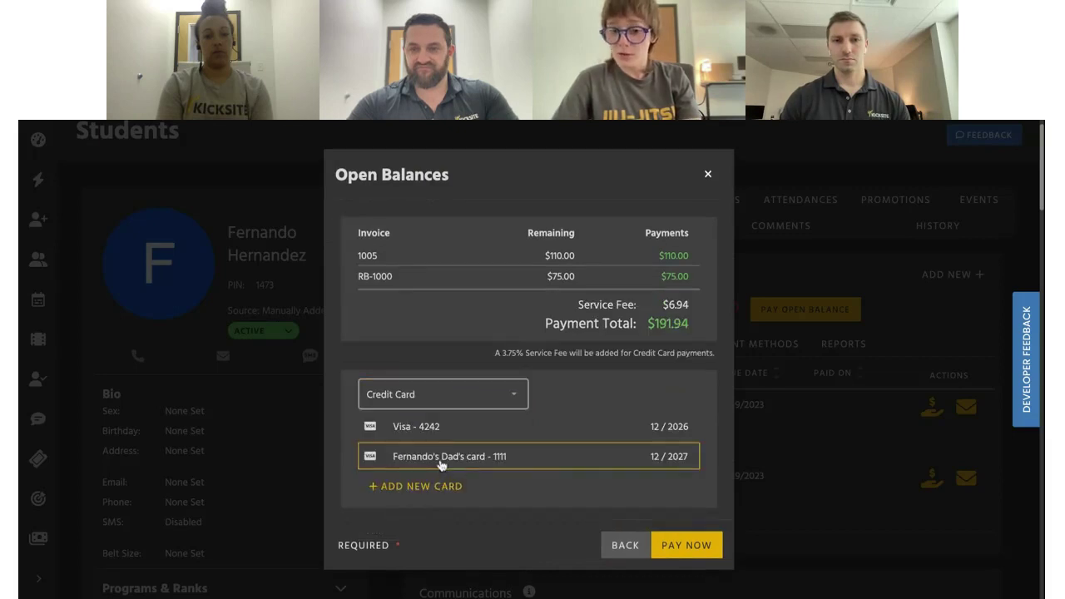
click(433, 428)
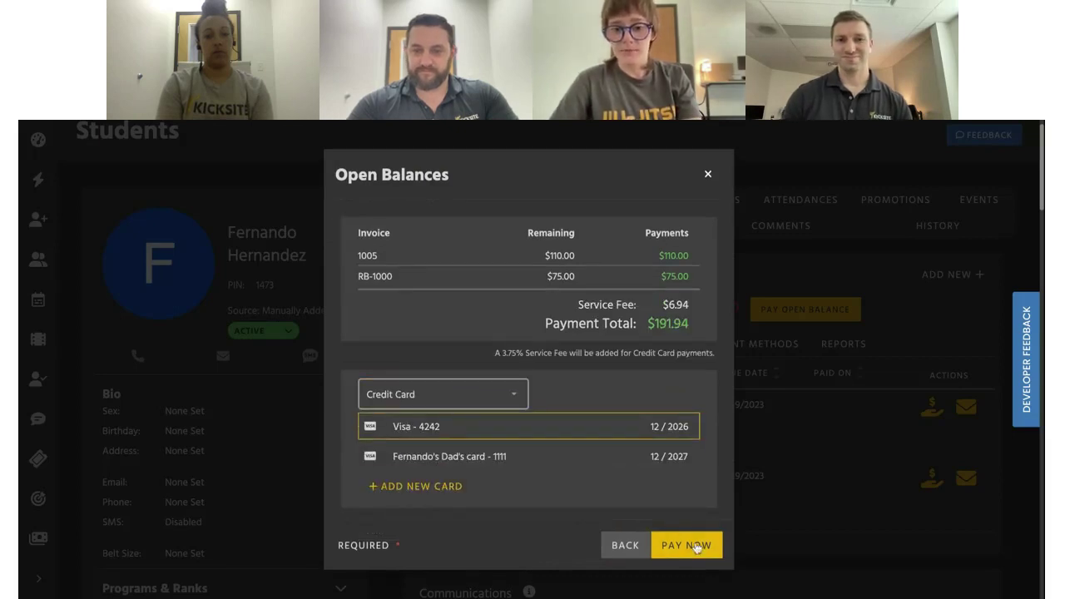
click(690, 545)
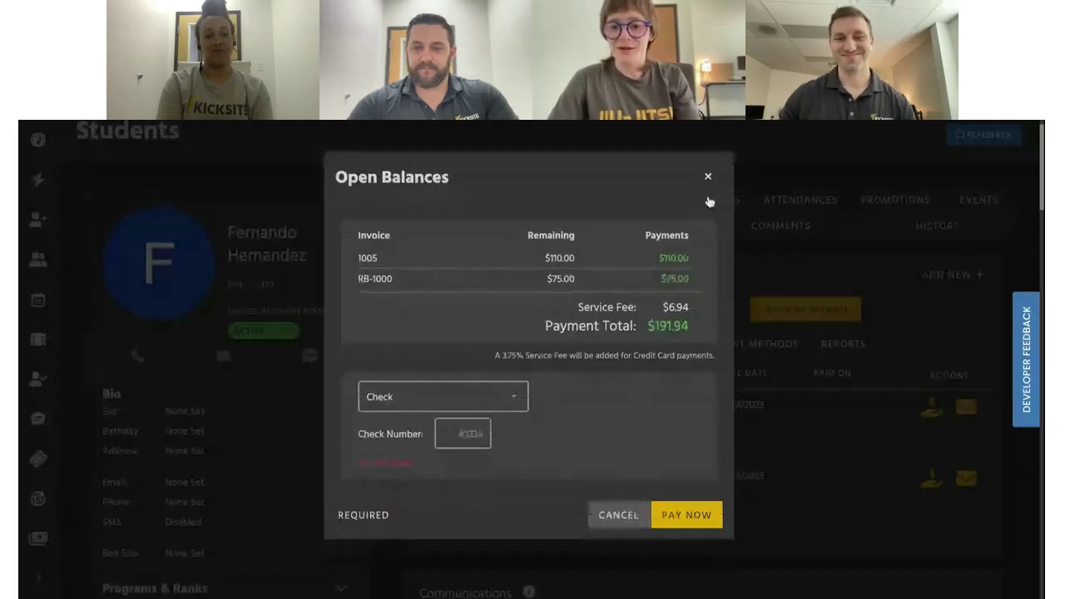
click(707, 191)
Pay 95.00 of the open balance by credit card with the saved Visa card
click(766, 310)
click(667, 401)
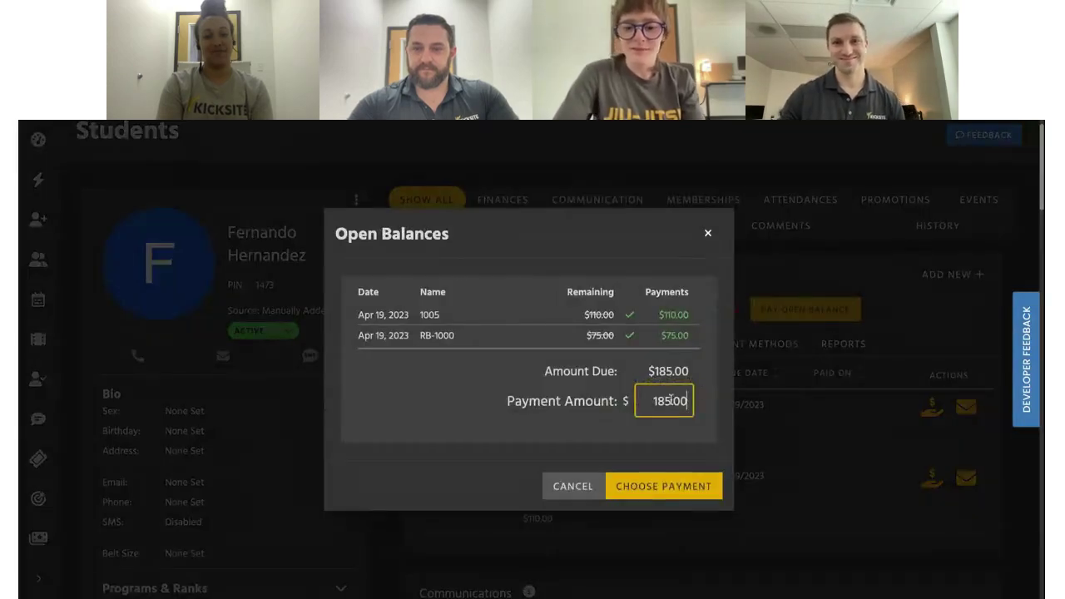
key(BackSpace)
key(BackSpace)
key(BackSpace)
text(9500)
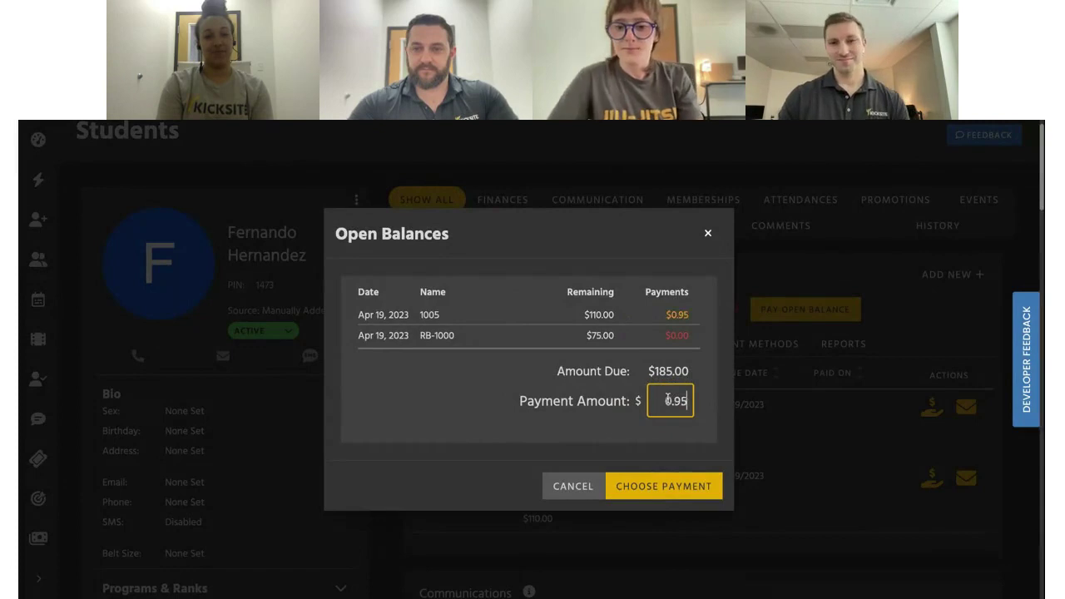
click(656, 489)
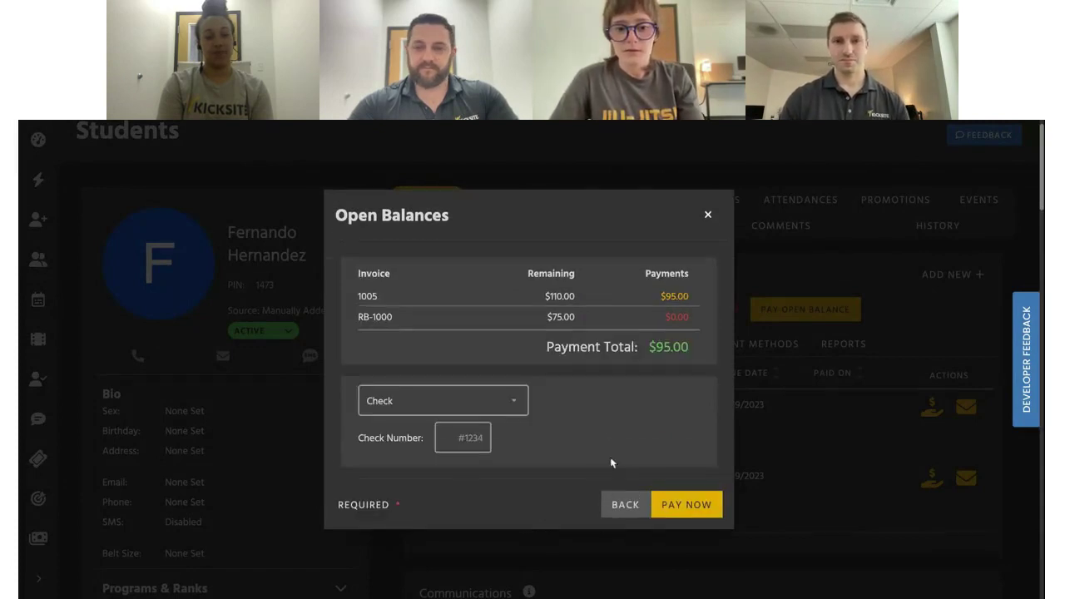
click(464, 402)
click(425, 469)
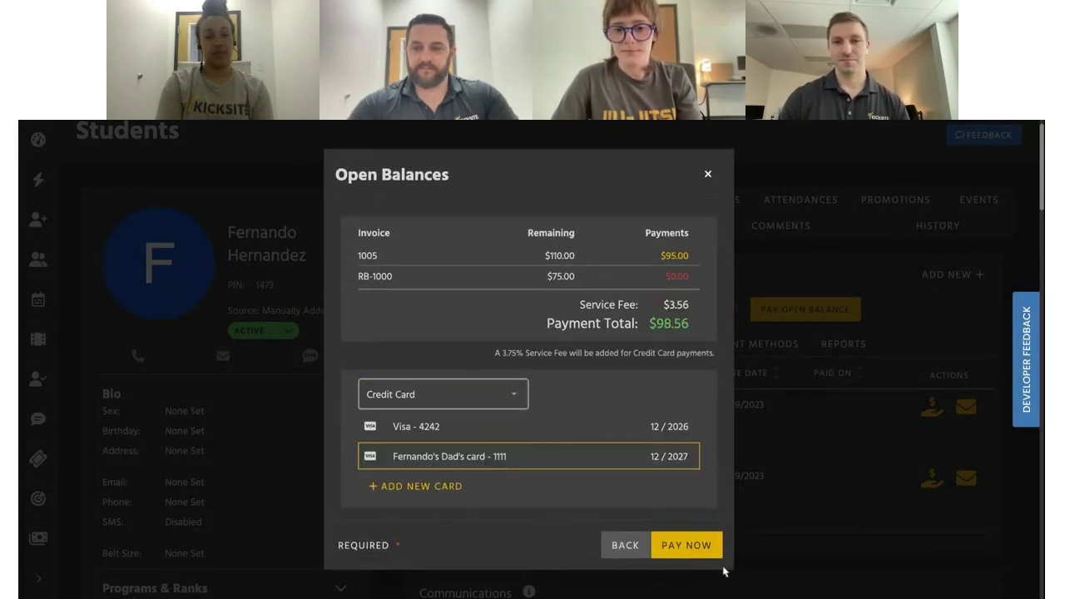
click(614, 427)
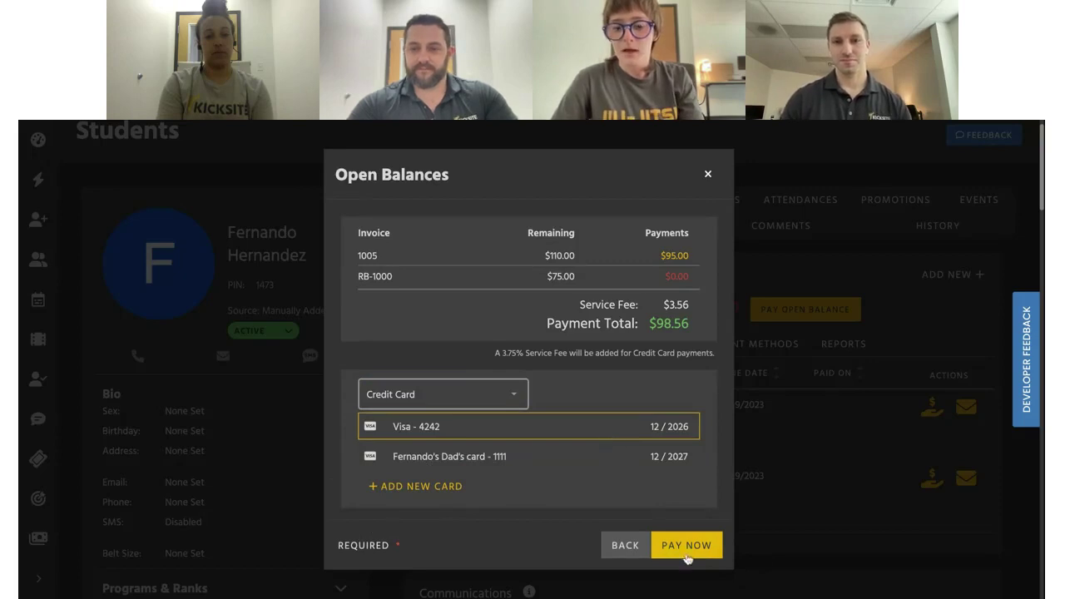
click(687, 547)
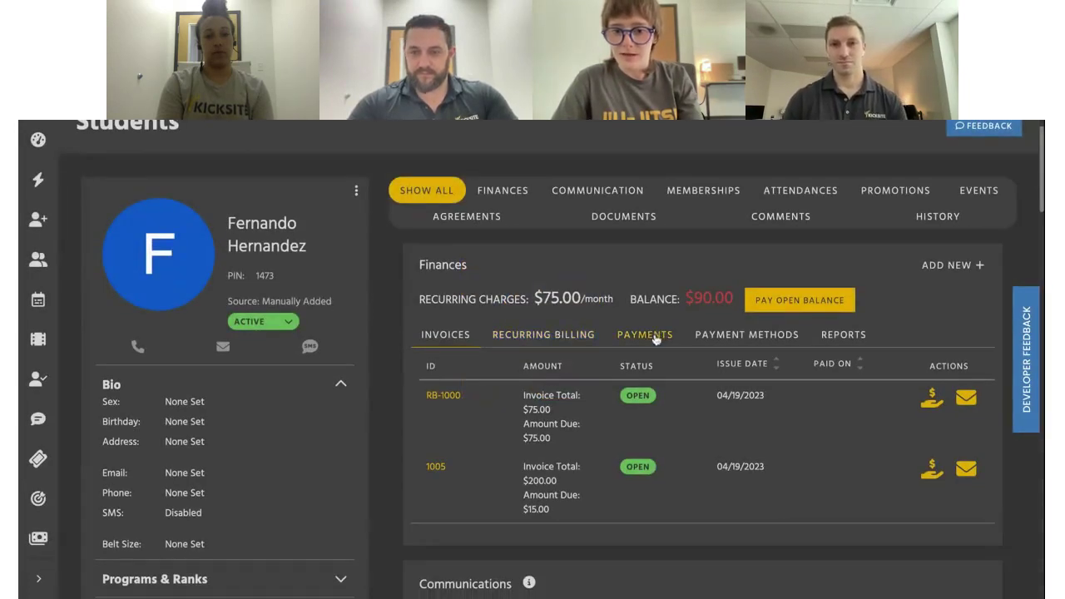
Check the $95 approval in the student's payment history, then go back to the main Finances page
click(656, 336)
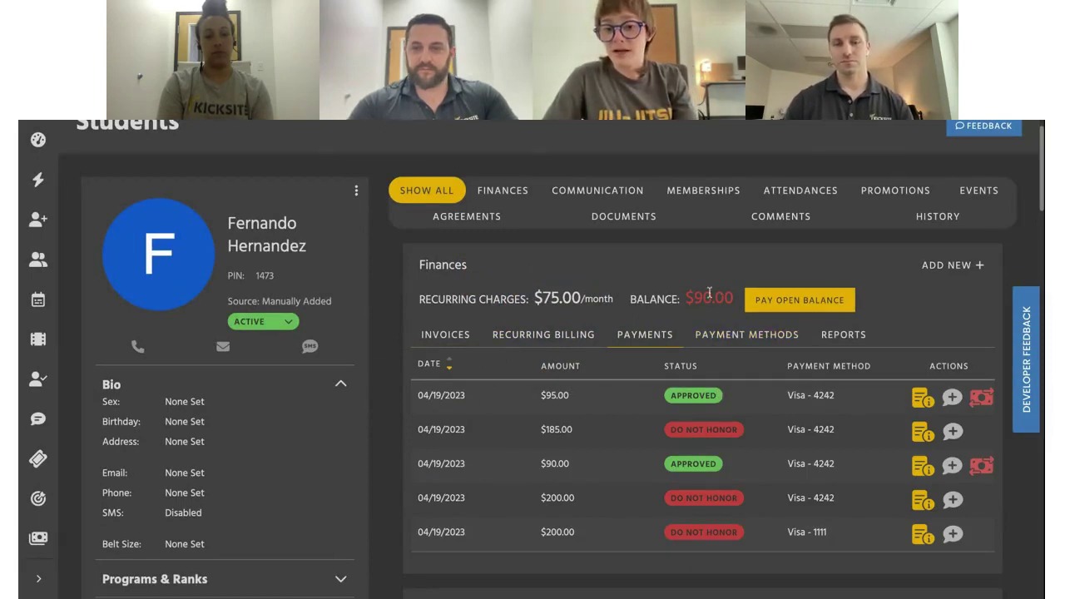
drag(724, 298, 686, 297)
click(698, 265)
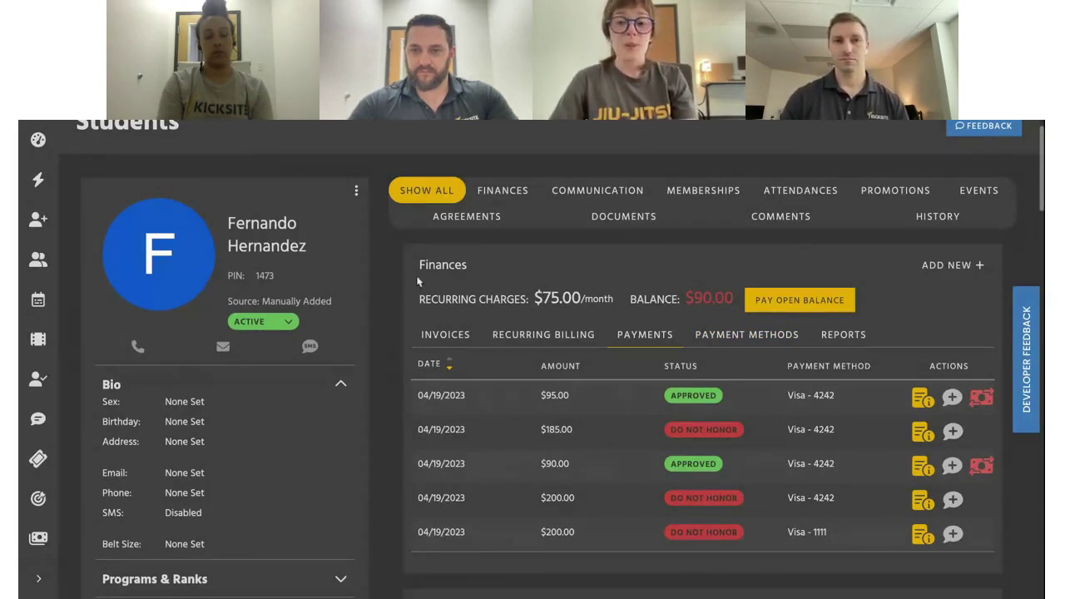
mouse_move(231, 220)
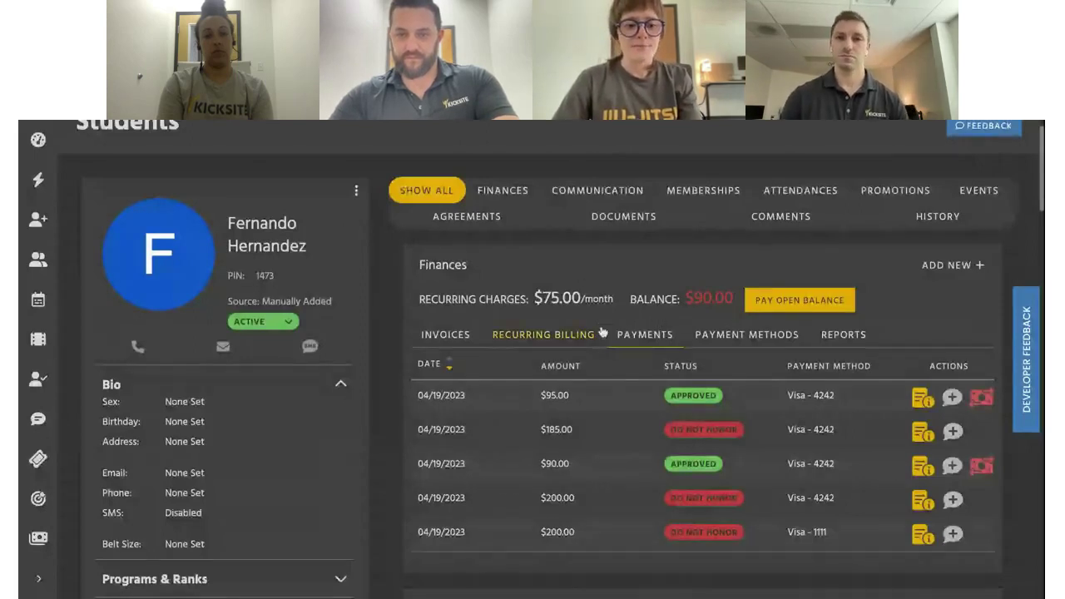
click(39, 537)
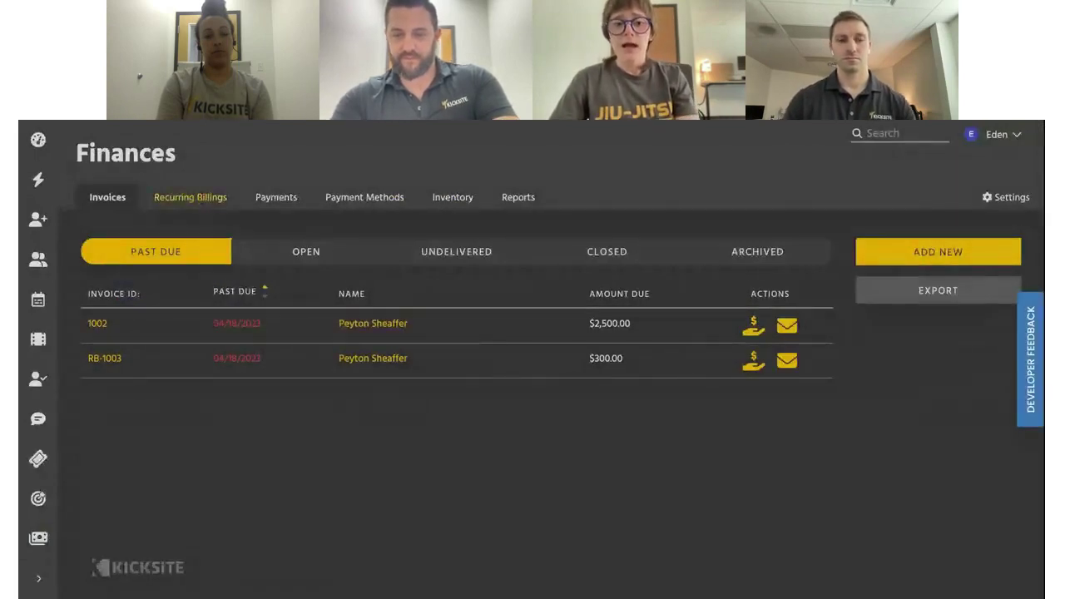
List the five active students with no saved payment method for invites
click(379, 202)
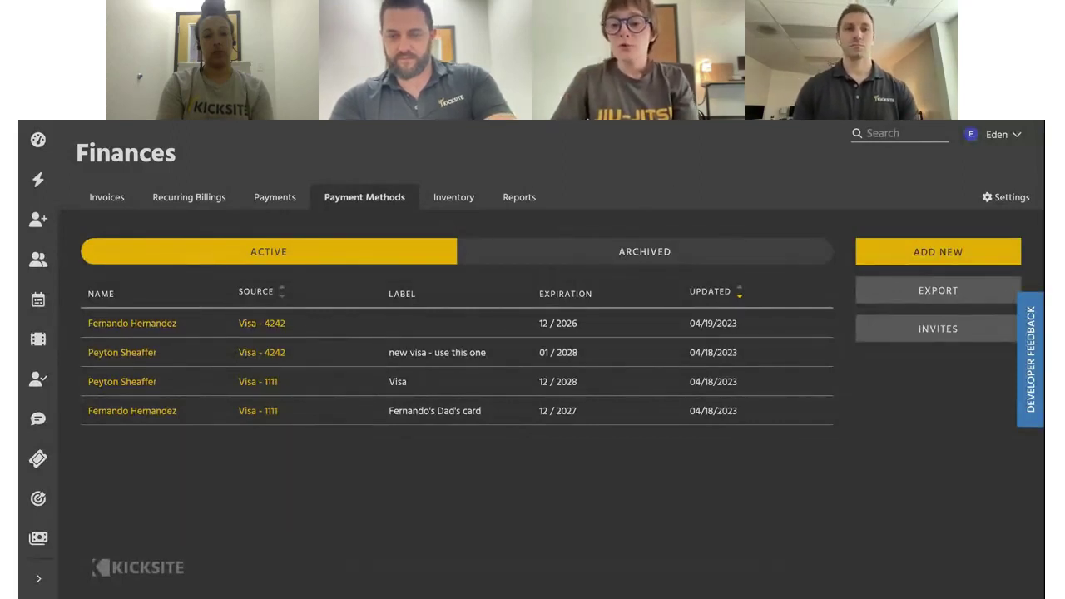
click(921, 338)
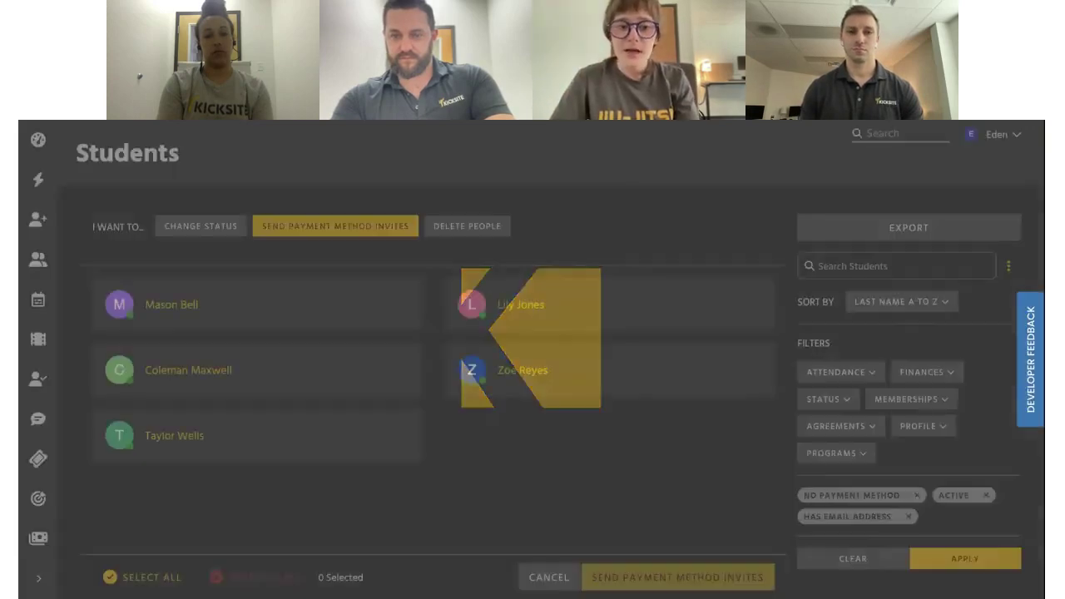
Select all five students lacking a payment method
scroll(442, 483, down, 1)
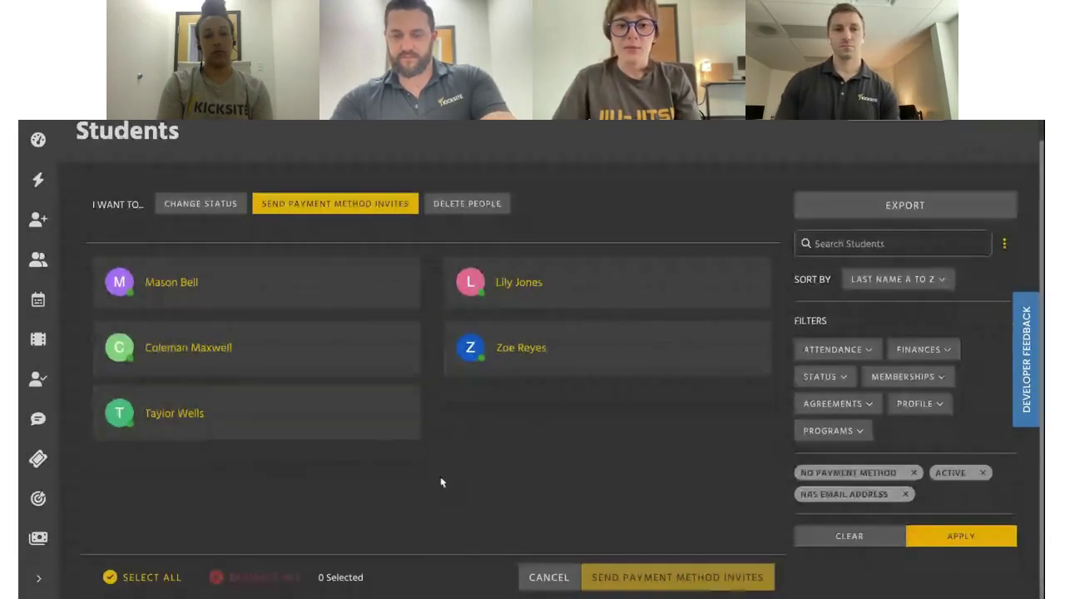
scroll(312, 258, up, 1)
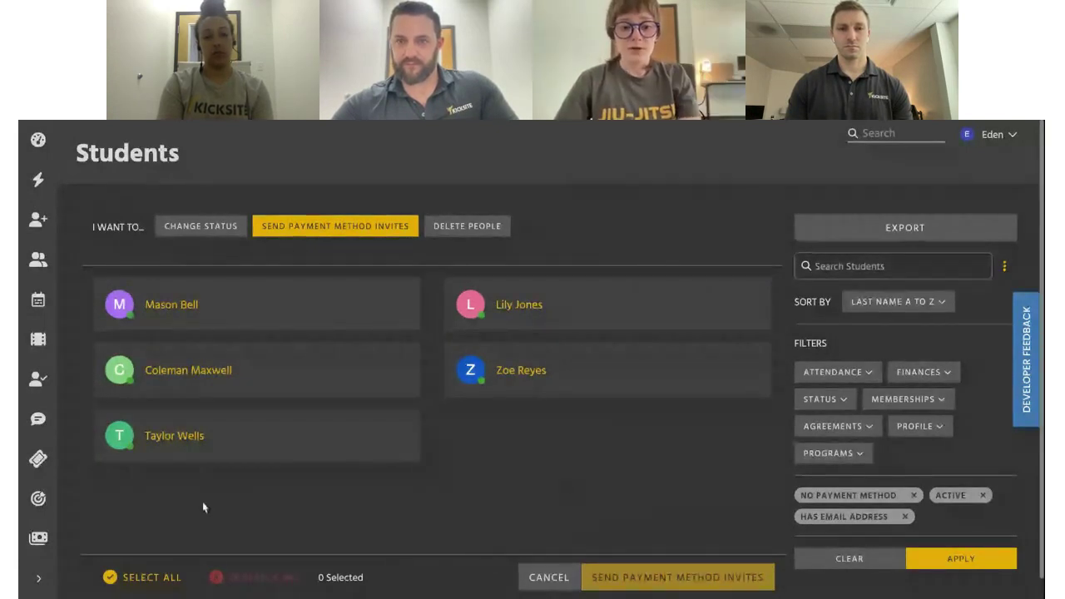
click(158, 577)
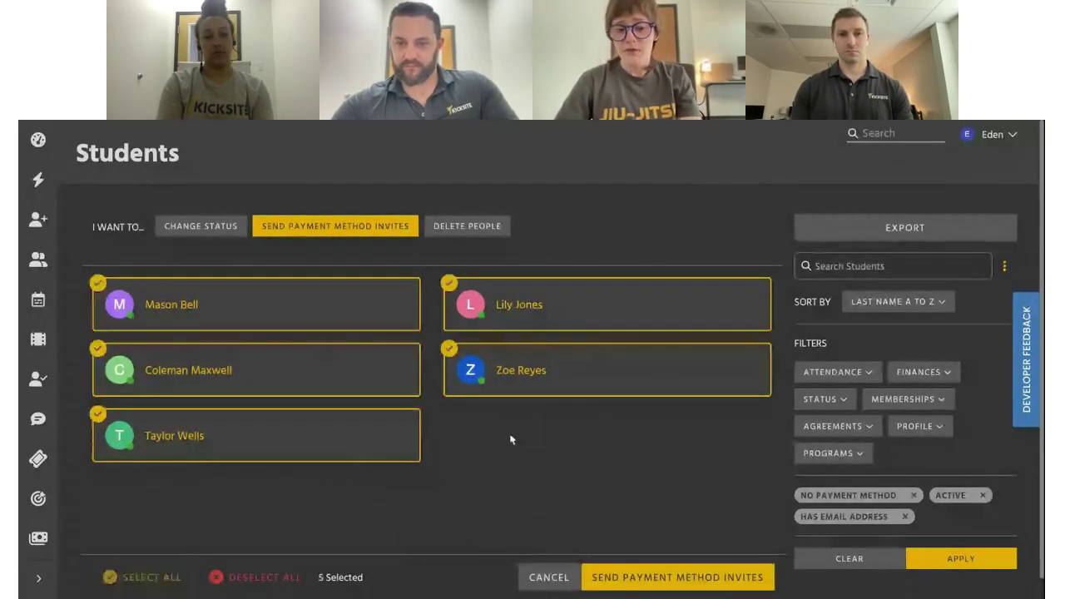
click(347, 442)
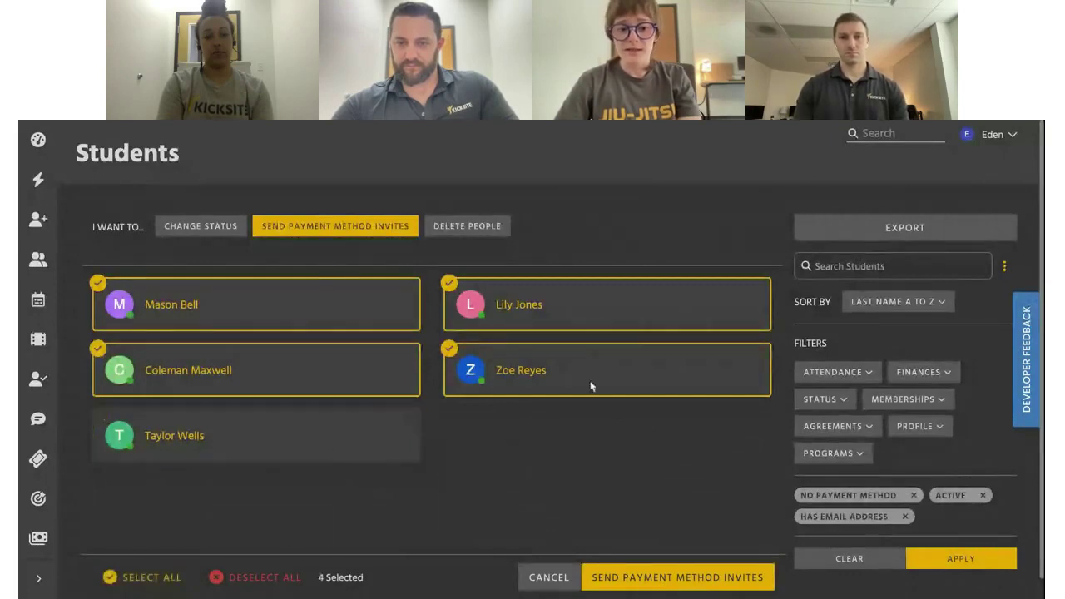
click(590, 383)
click(369, 435)
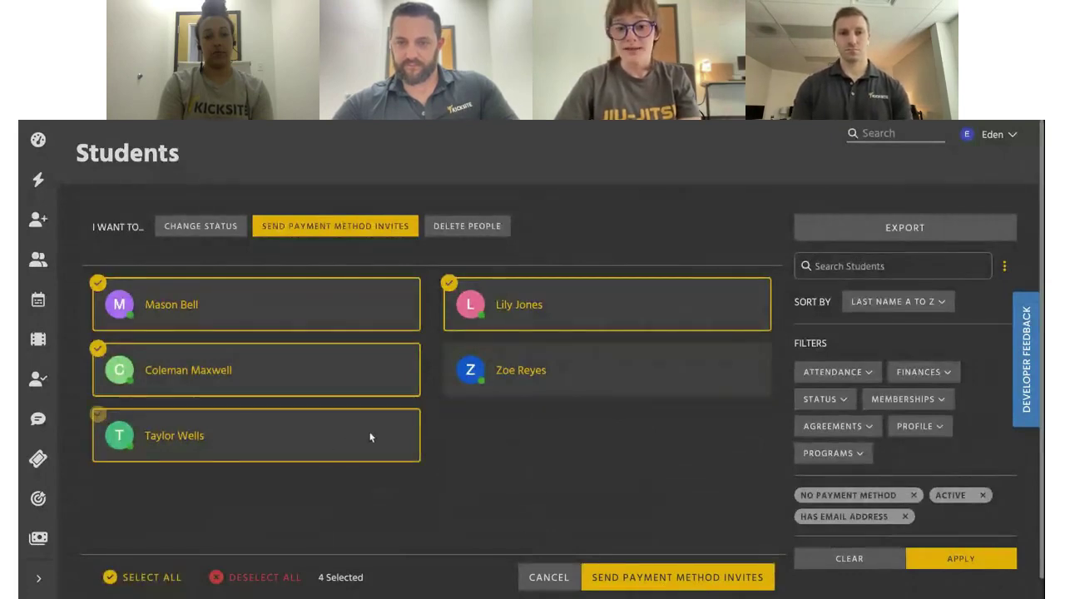
click(487, 386)
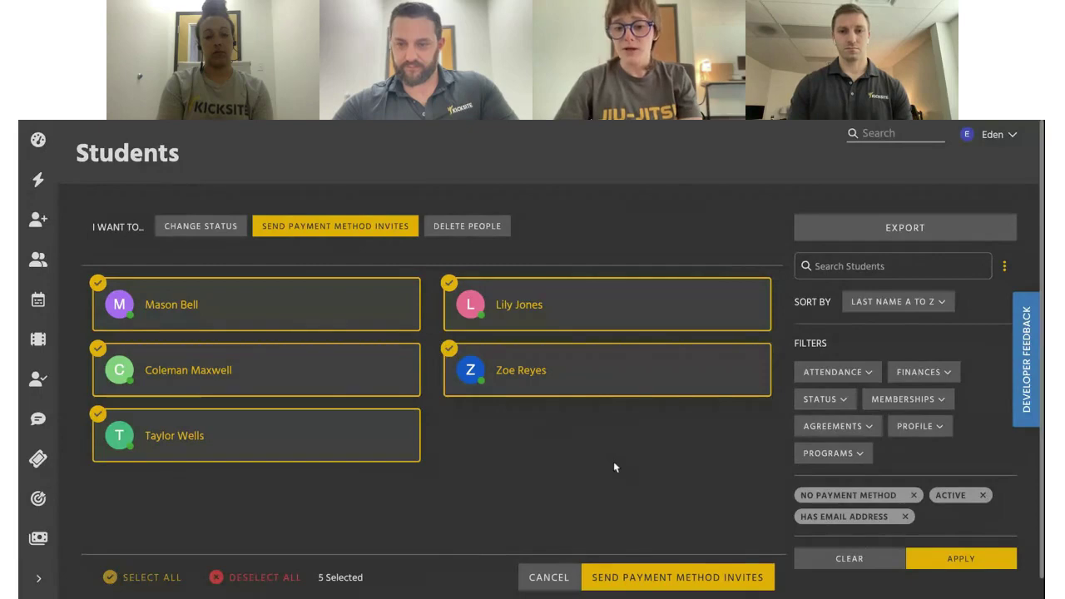
Send payment method invites to the five selected students, then go back to the Finances invoice list
click(668, 578)
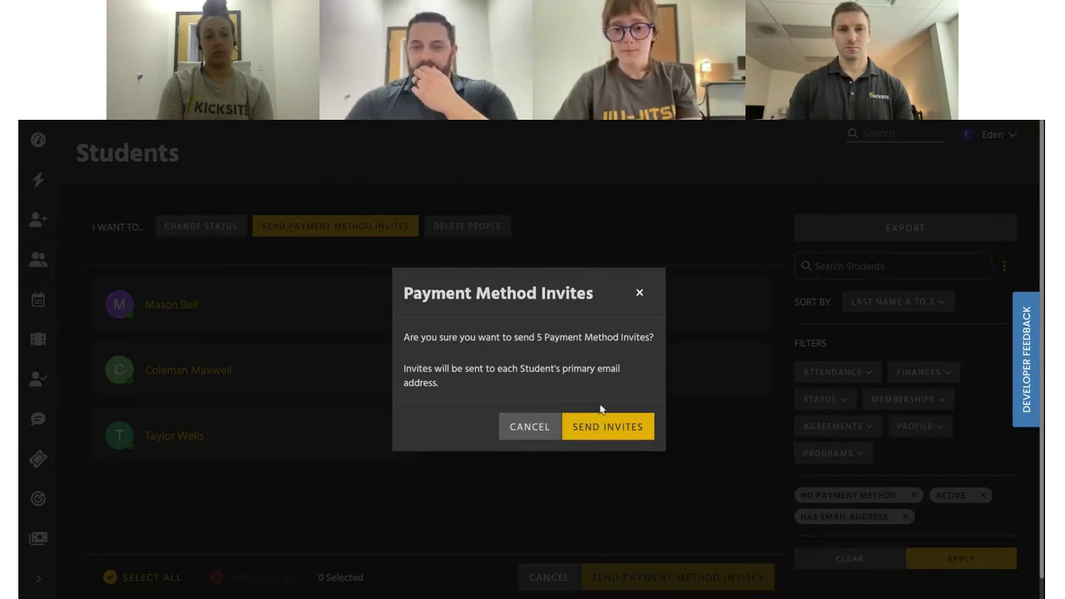
click(610, 429)
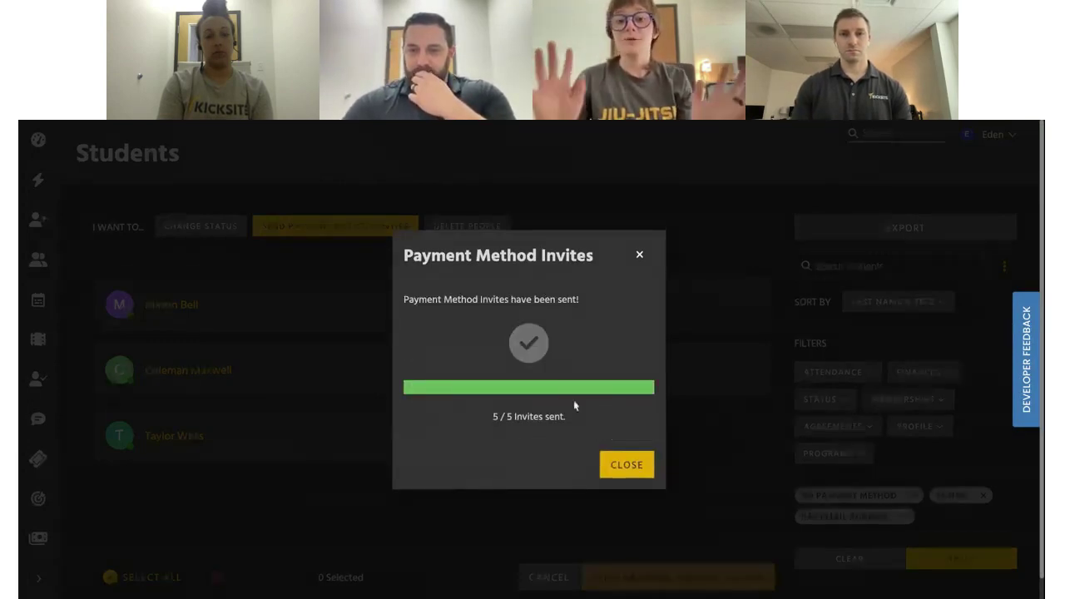
click(628, 469)
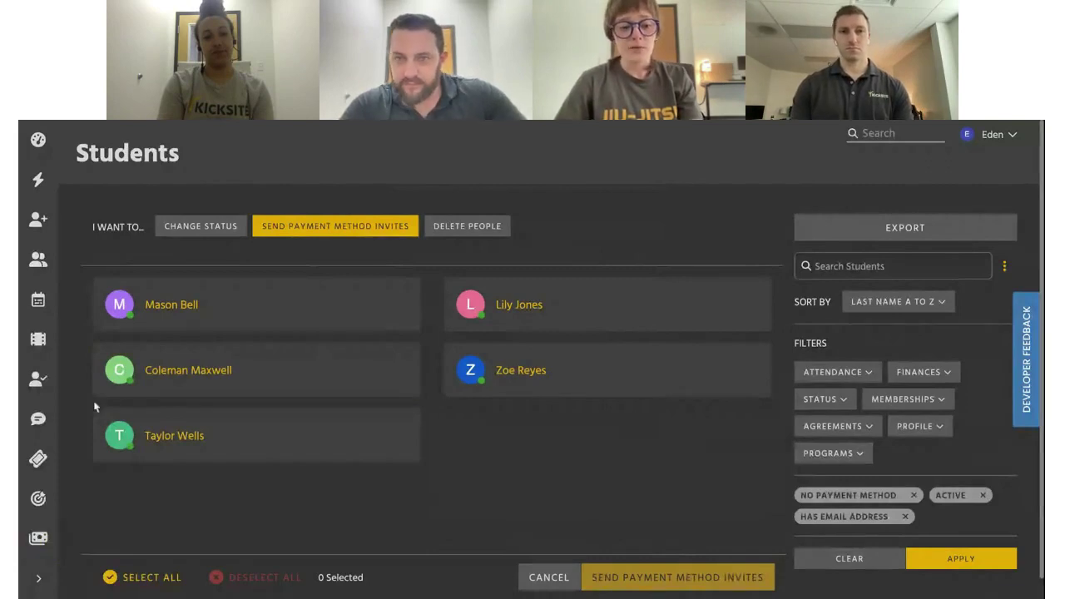
click(39, 539)
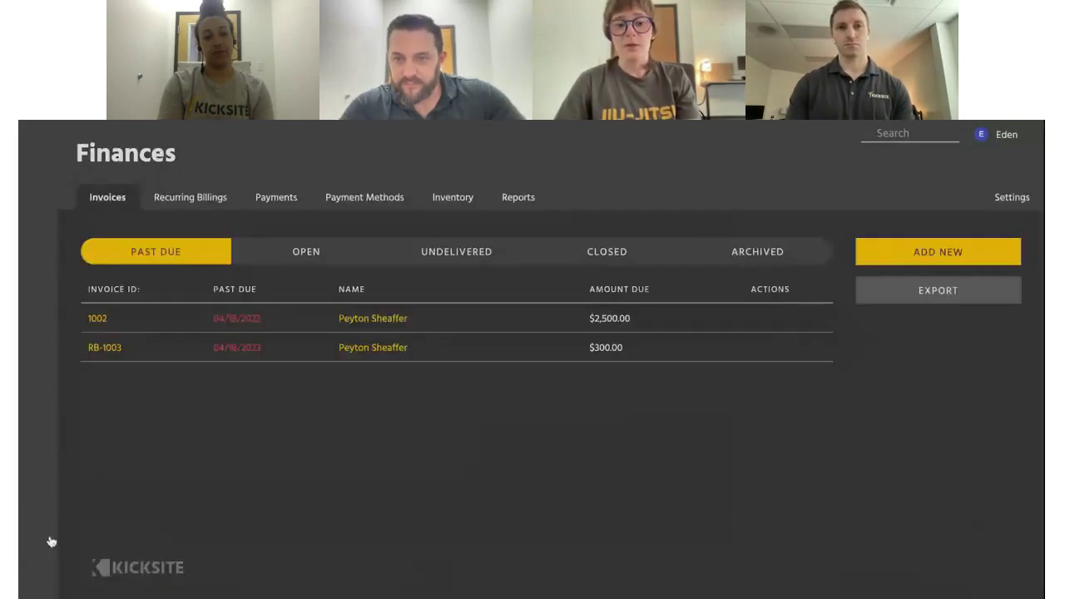
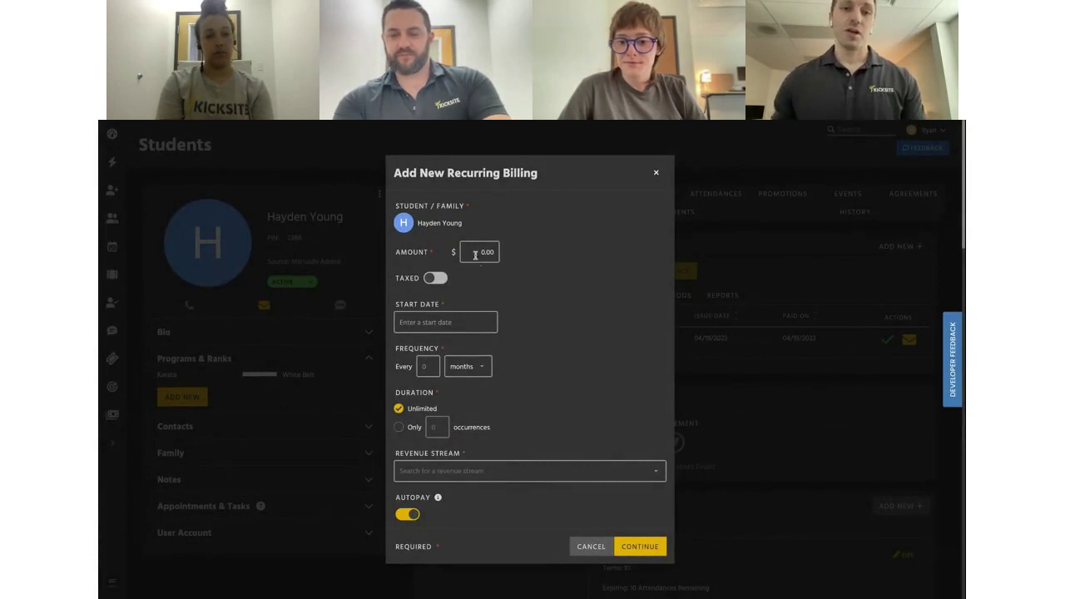
Enter a $100.00 amount starting April 19, billed every 1 month
click(475, 256)
text(100.00)
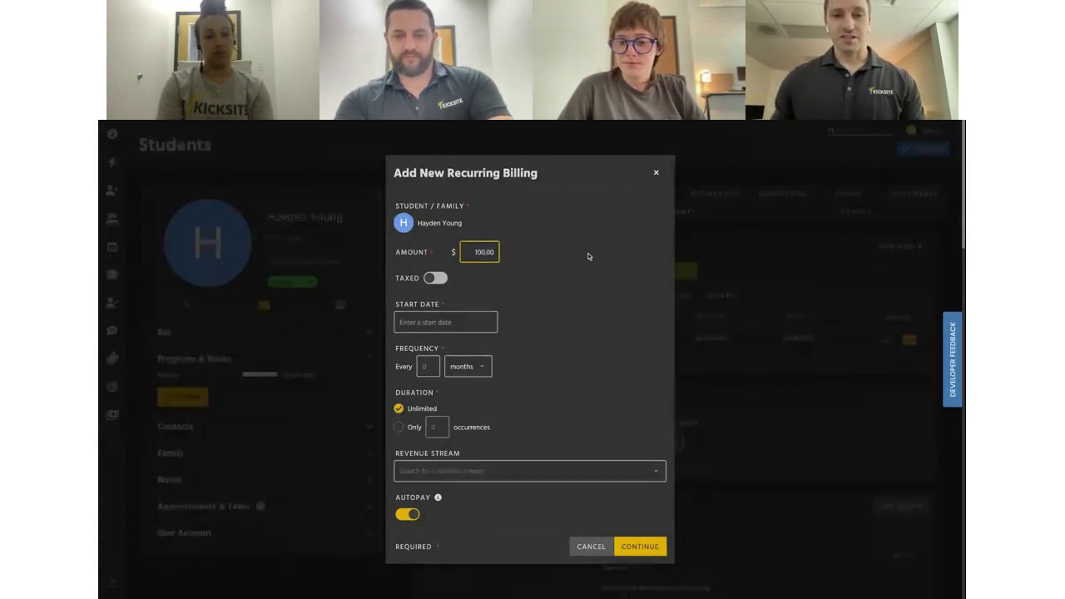
click(475, 324)
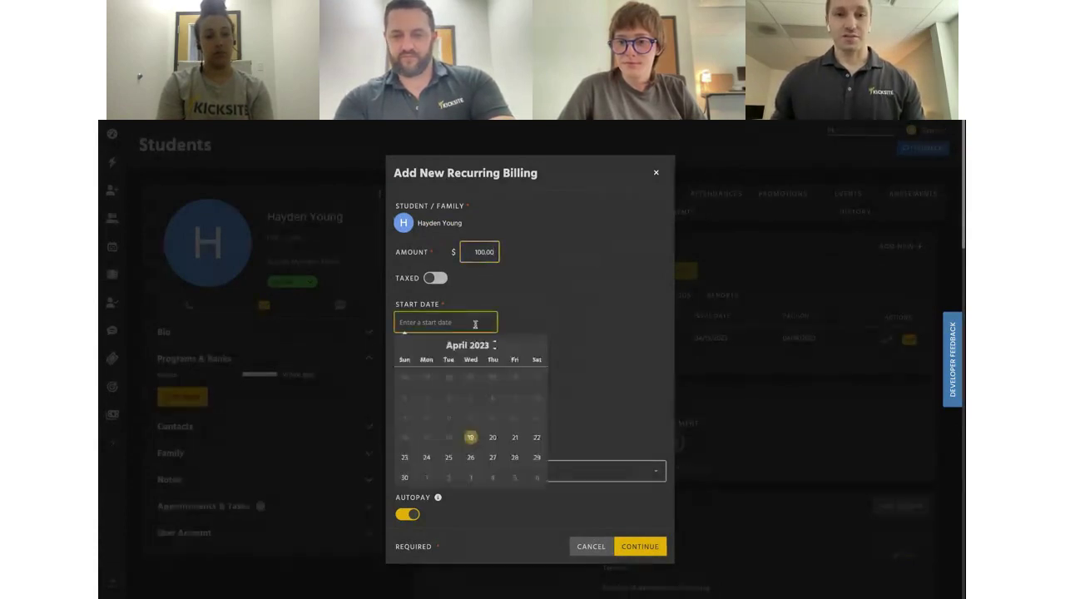
click(492, 439)
click(448, 324)
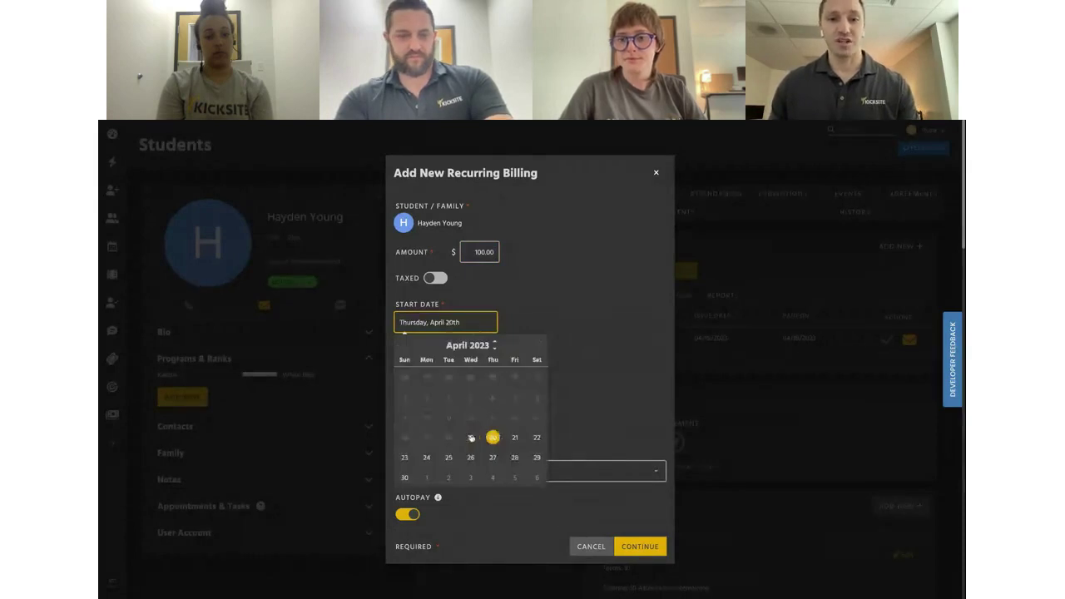
click(469, 438)
click(422, 365)
text(1)
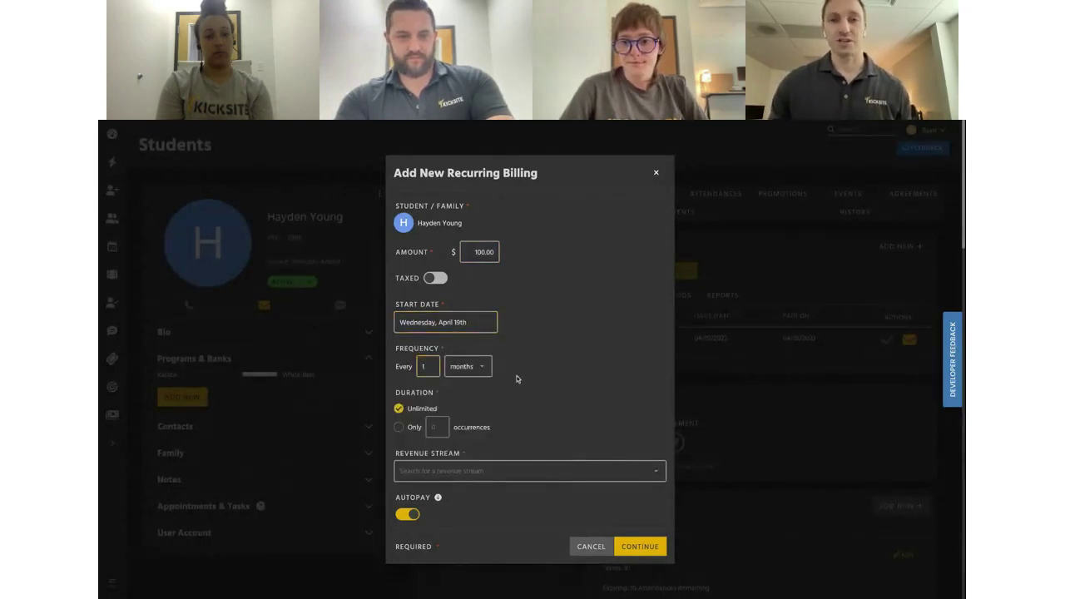
click(475, 371)
click(520, 365)
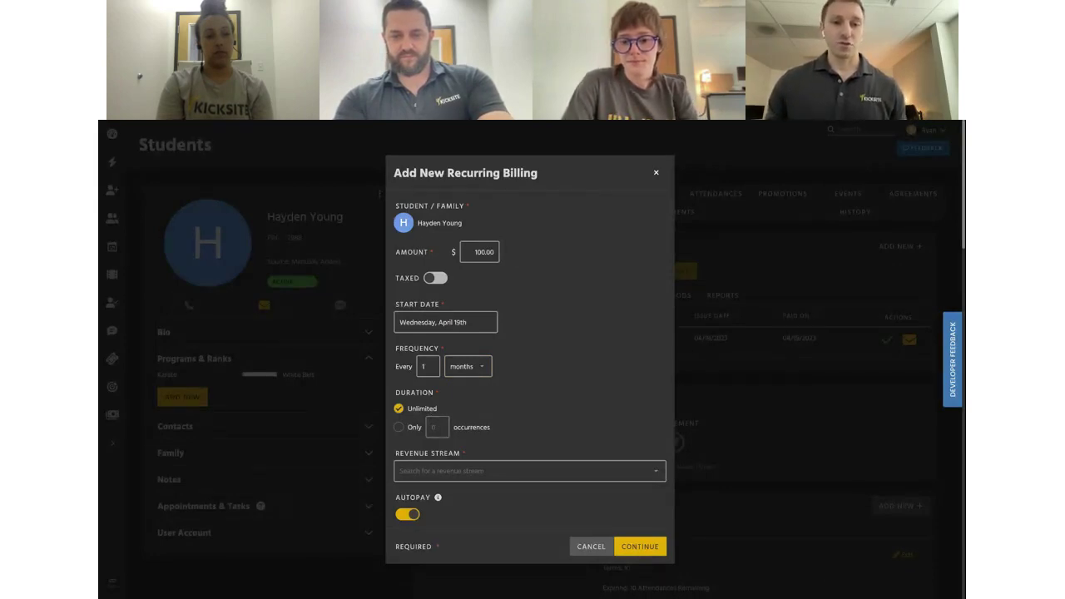
Assign the Merchandise revenue stream, leave autopay off, and add the recurring billing
click(460, 471)
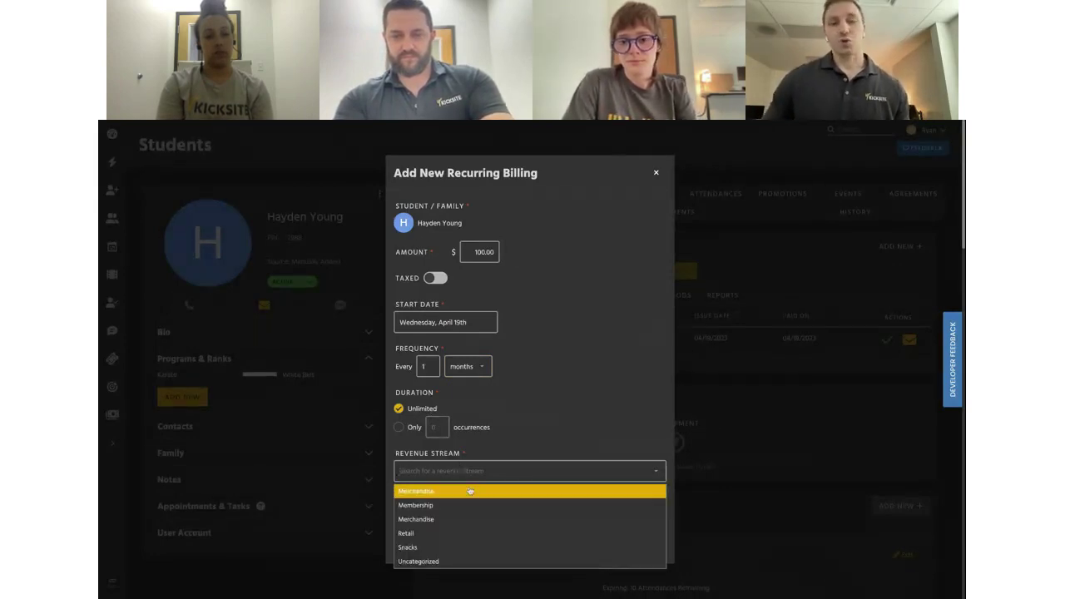
click(471, 488)
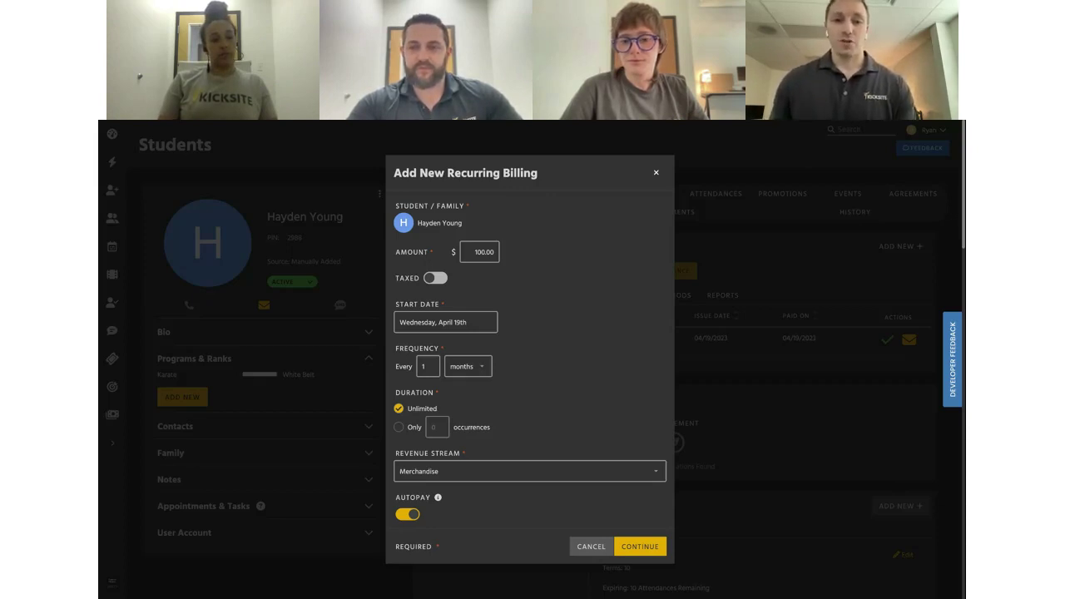
click(469, 469)
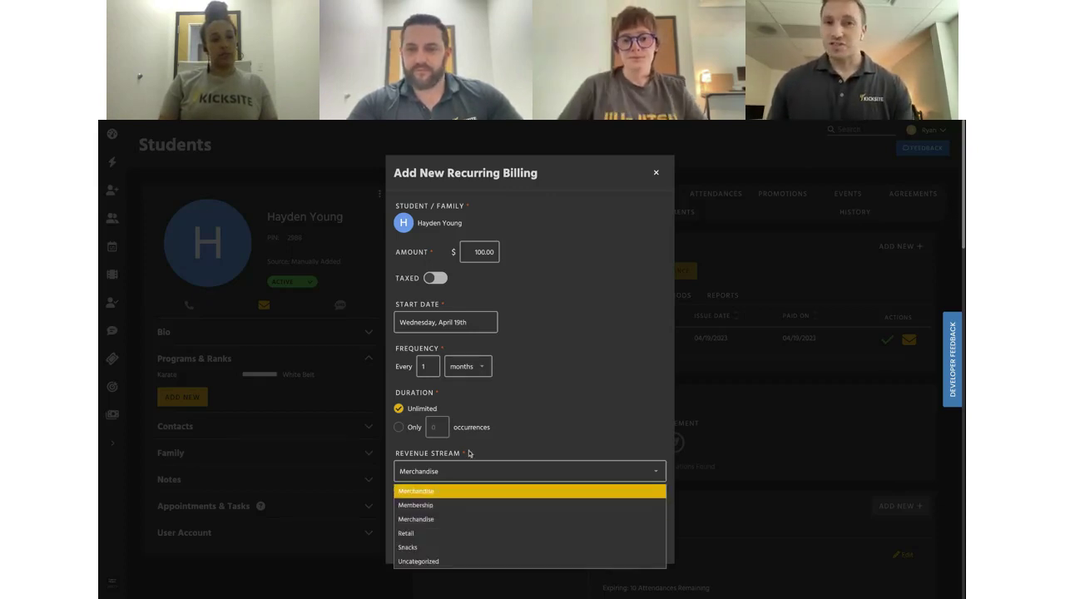
click(433, 489)
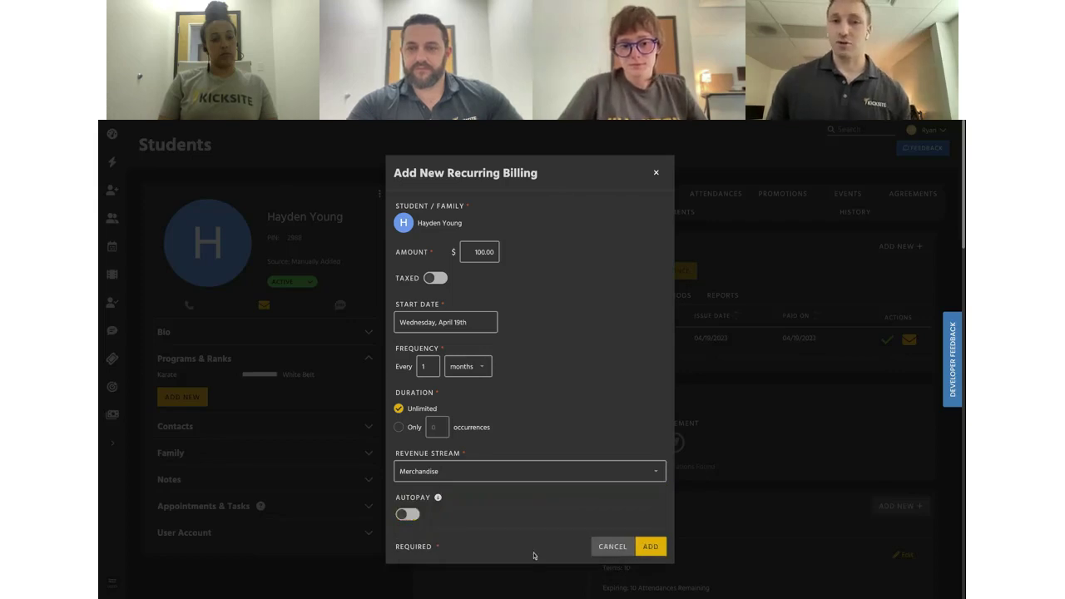
click(408, 517)
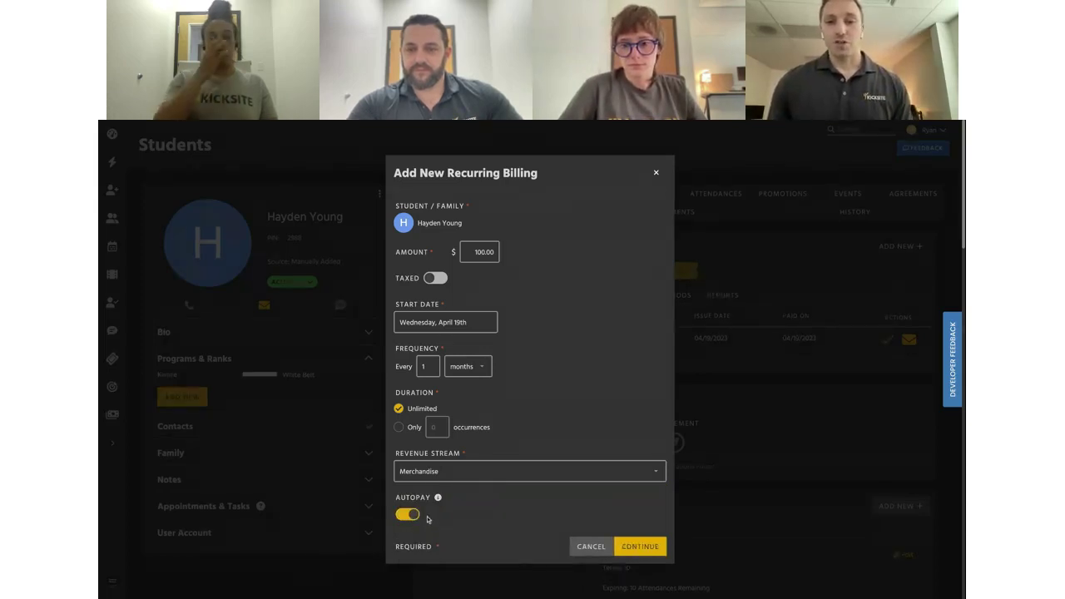
click(410, 516)
scroll(571, 474, down, 2)
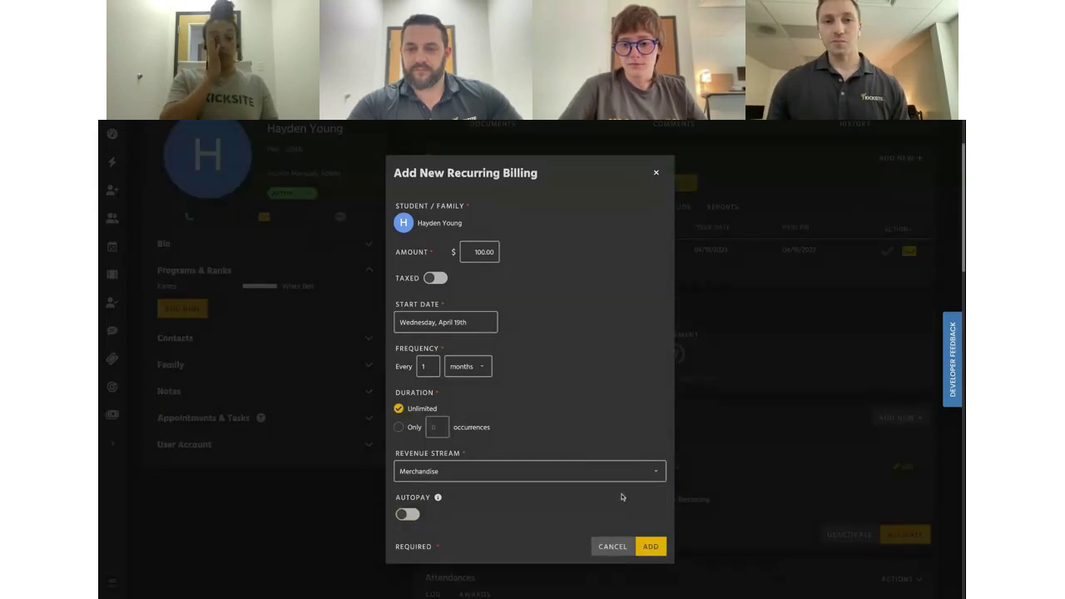
click(652, 545)
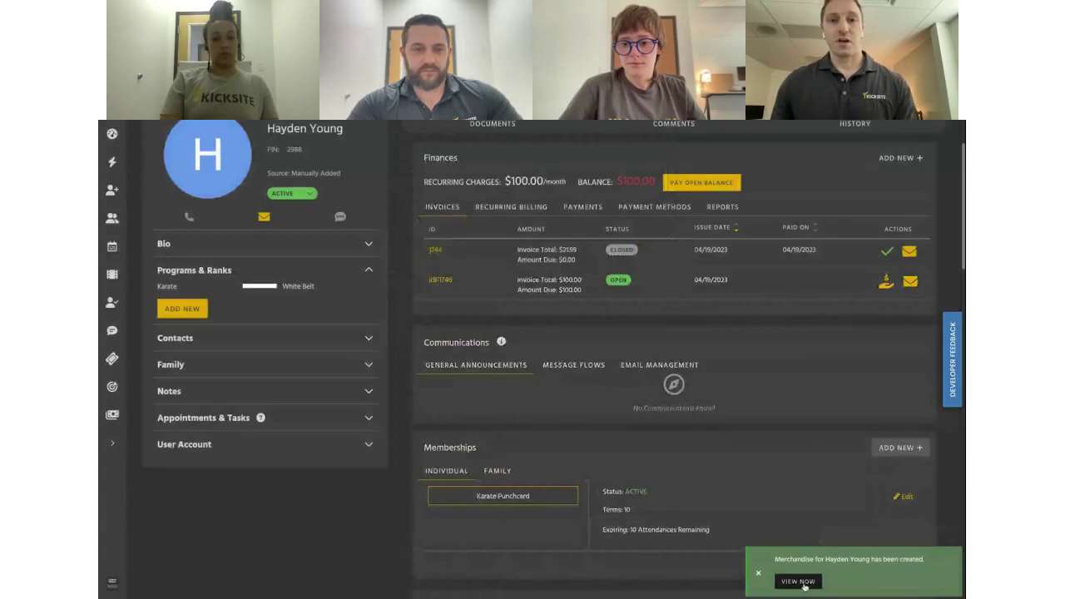
Open the new Merchandise recurring billing and view its History
click(797, 582)
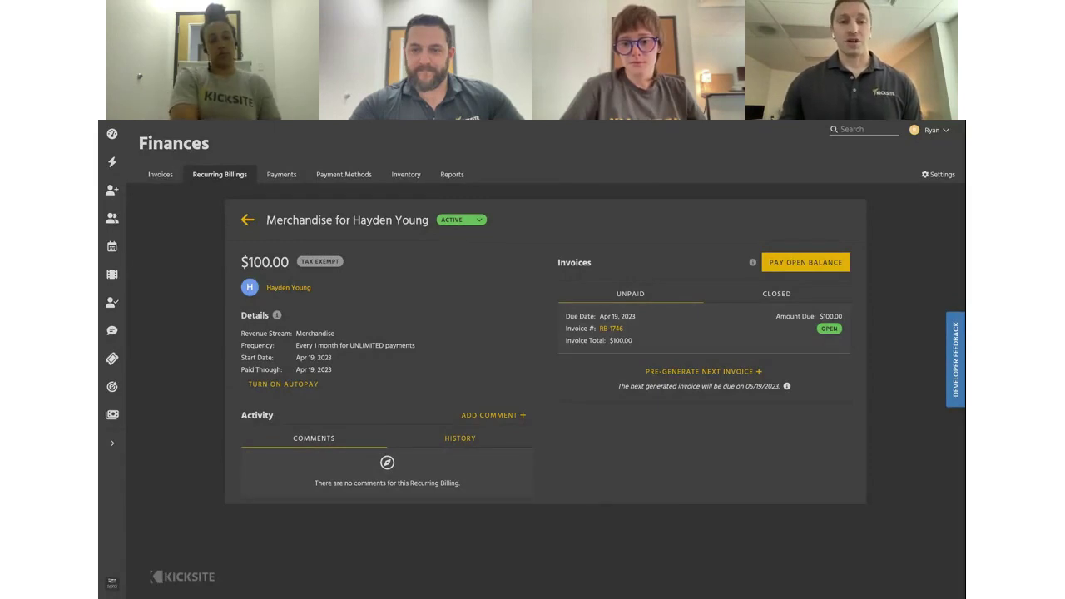
click(417, 441)
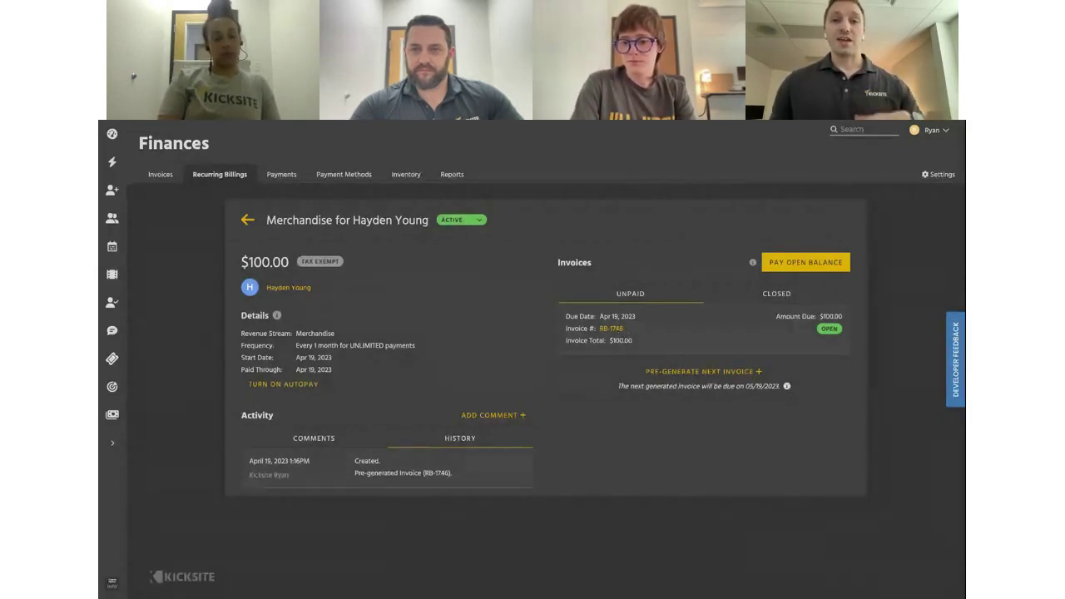
Open invoice RB-1746, close its payment window unpaid, and return to the connected billing
click(611, 329)
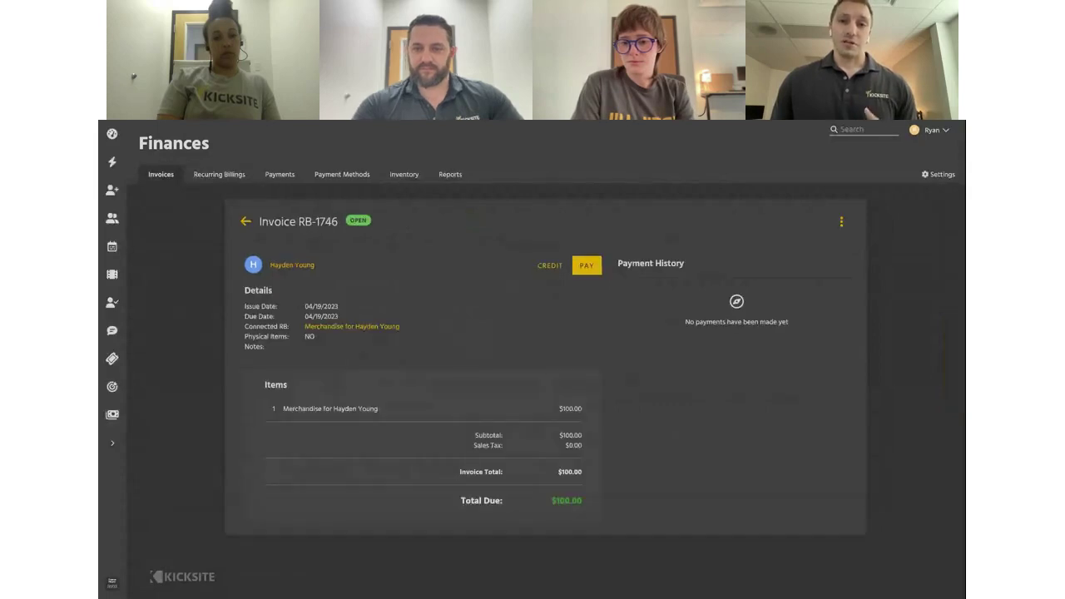
click(585, 268)
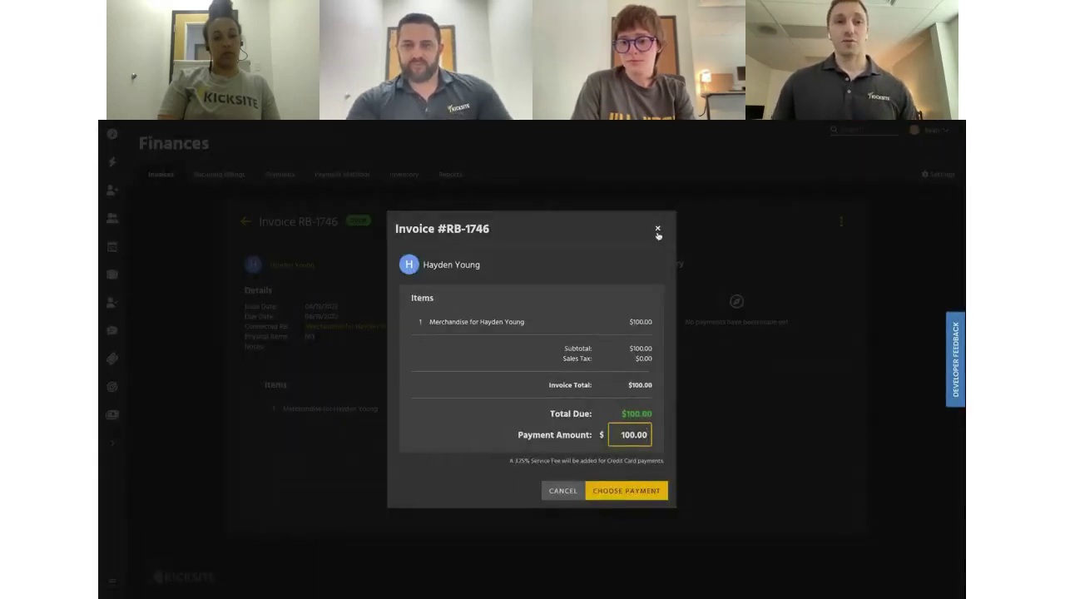
click(657, 228)
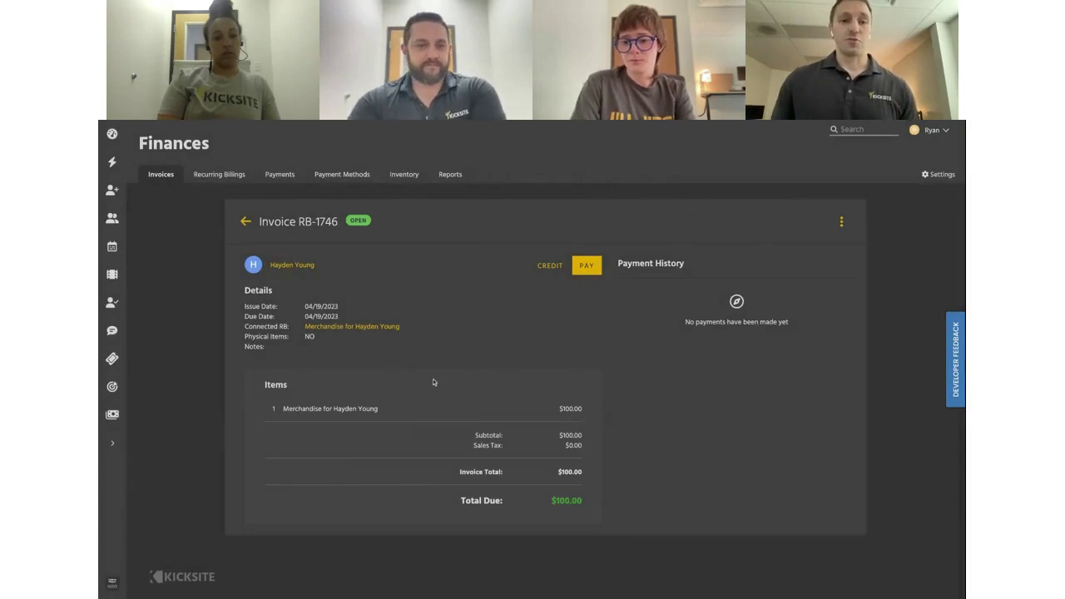
click(383, 327)
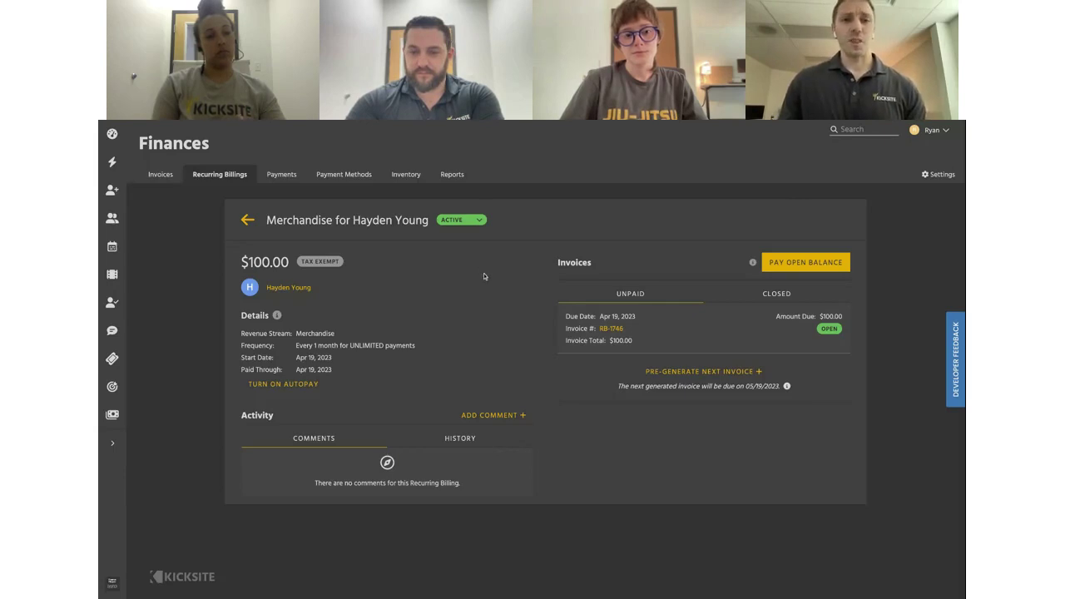
Open the past-due $200.00 Membership billing with three declines from the Recurring Billings list
click(243, 174)
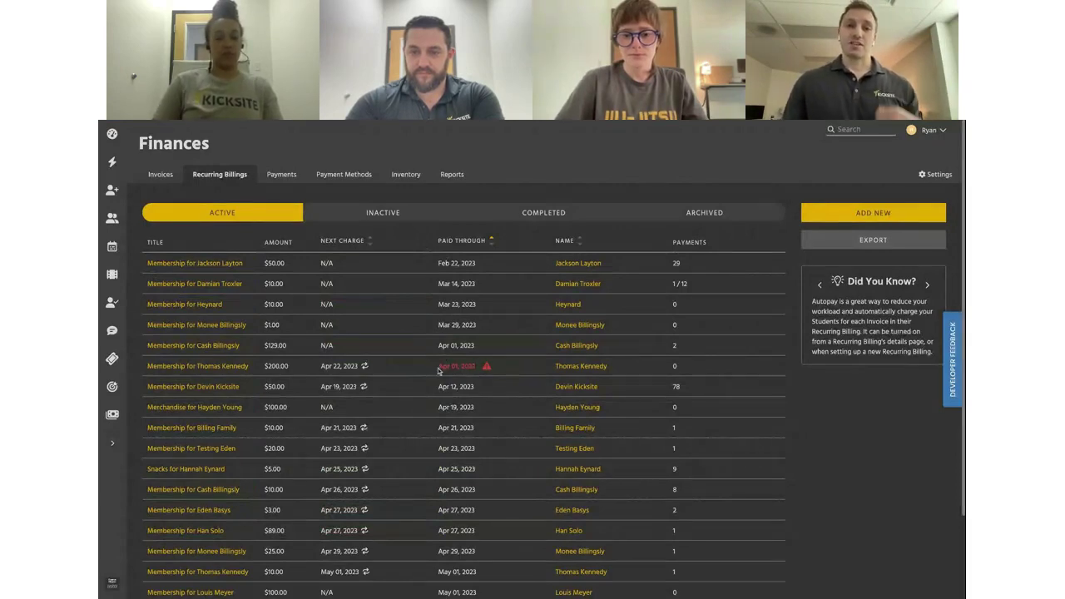
mouse_move(487, 368)
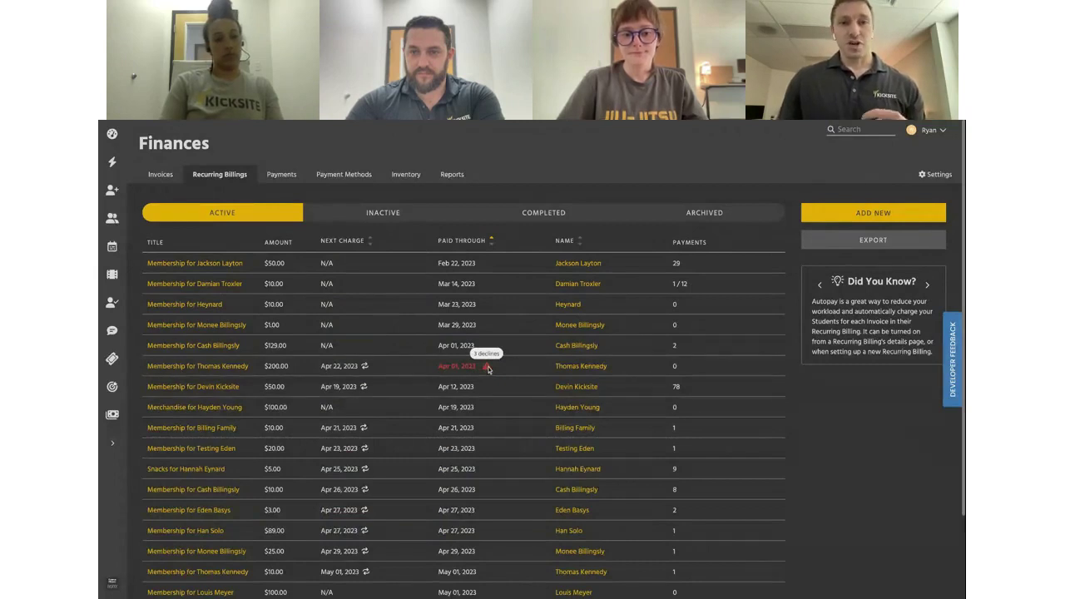
click(459, 366)
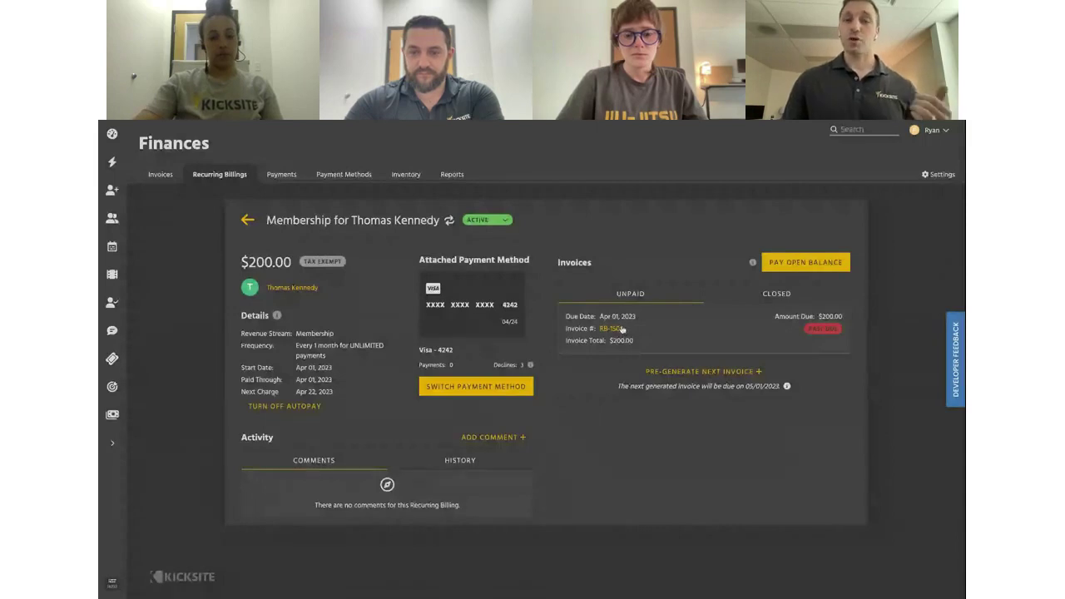
Open past-due invoice RB-1505 and bring up its payment window
click(621, 329)
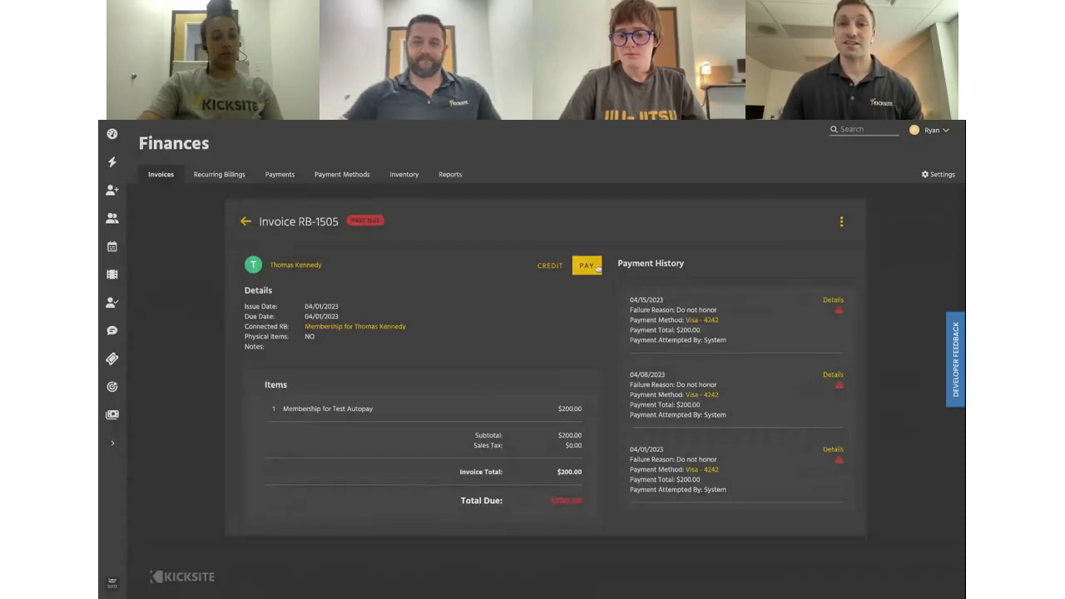
click(587, 265)
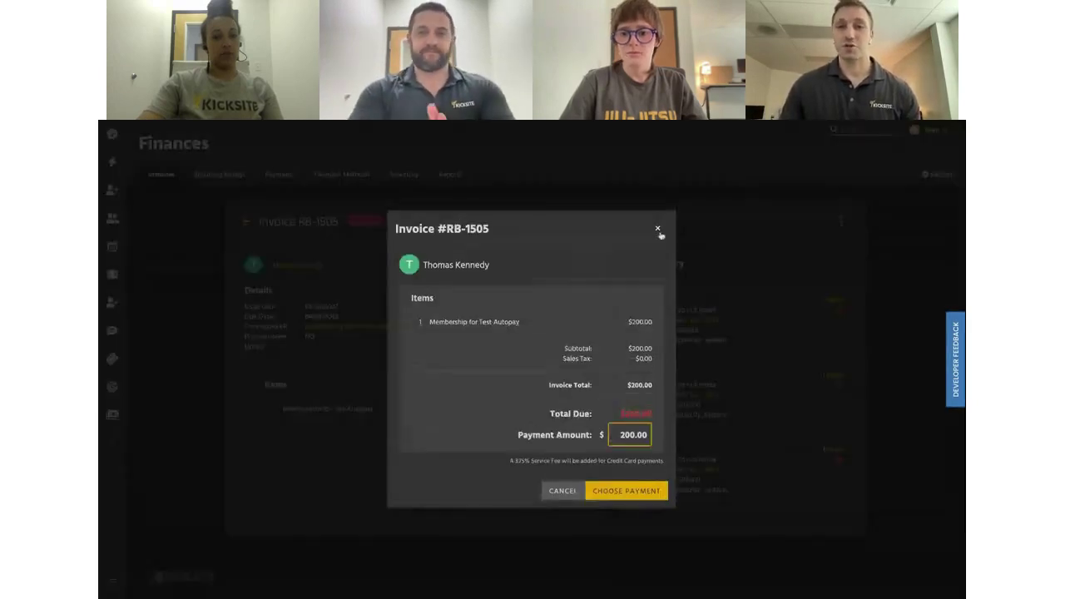
click(658, 229)
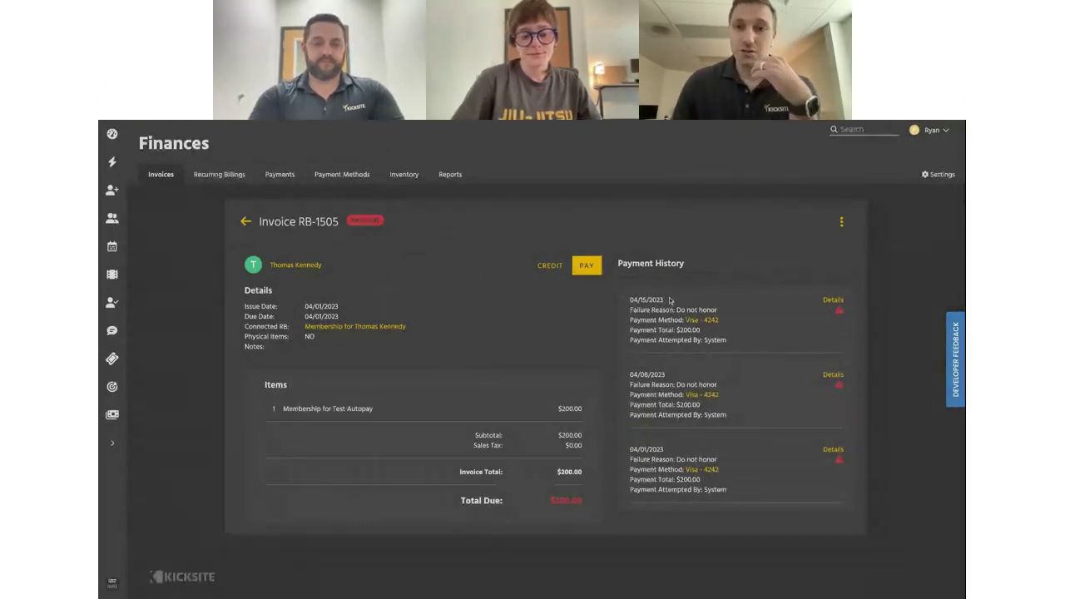
click(587, 266)
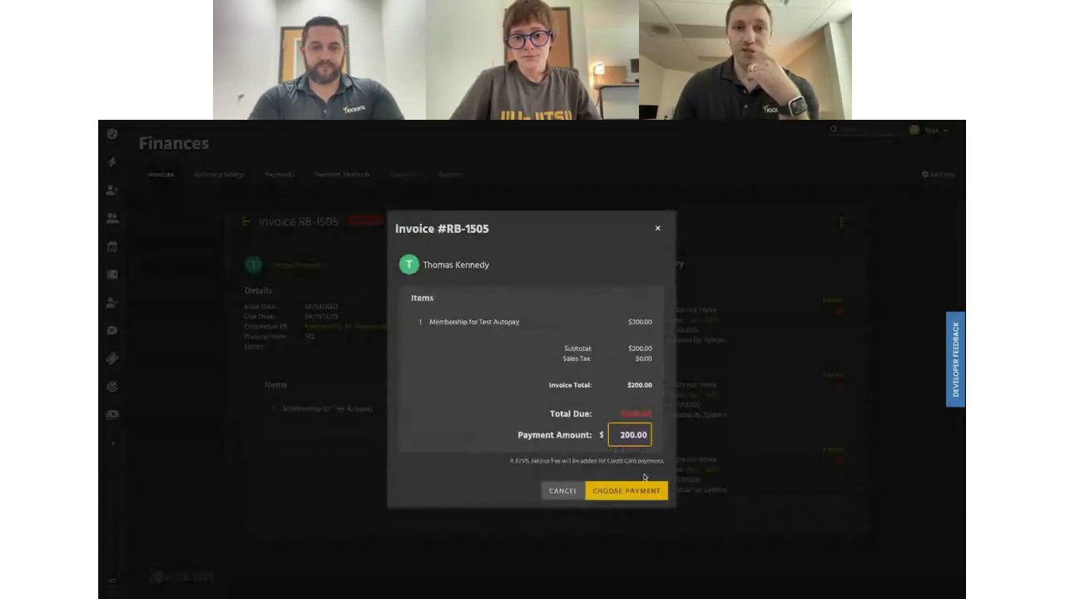
Try paying the $200.00 with the Mastercard on file, which is declined
click(641, 491)
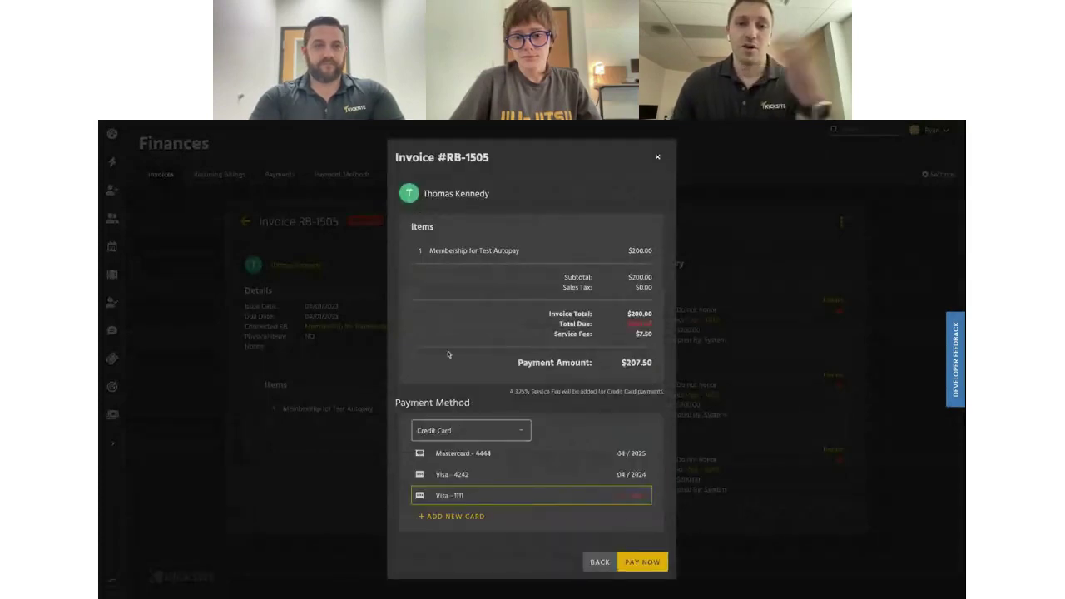
click(499, 429)
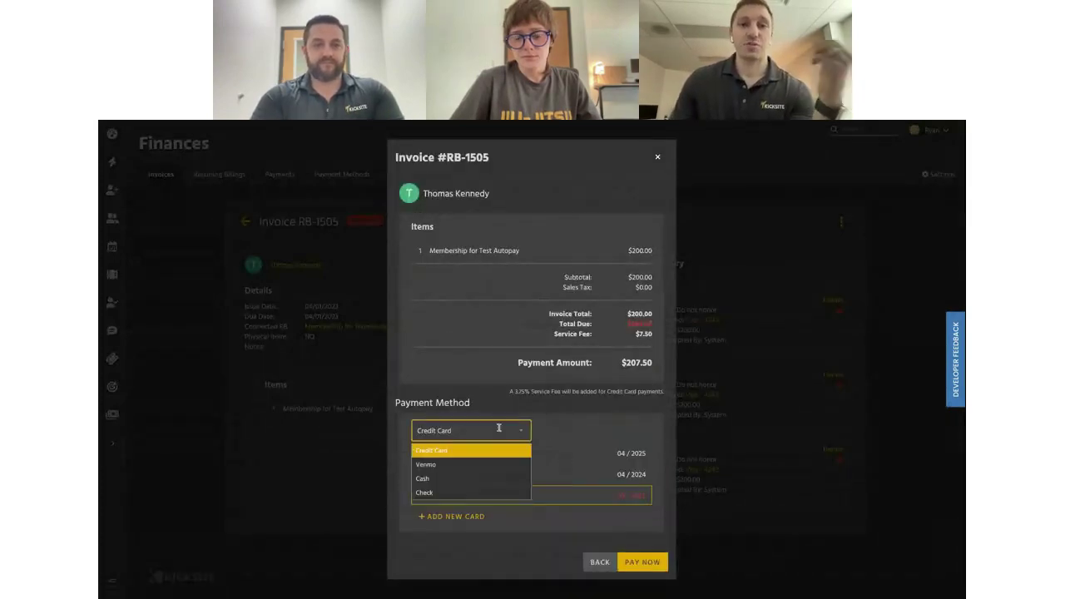
click(489, 451)
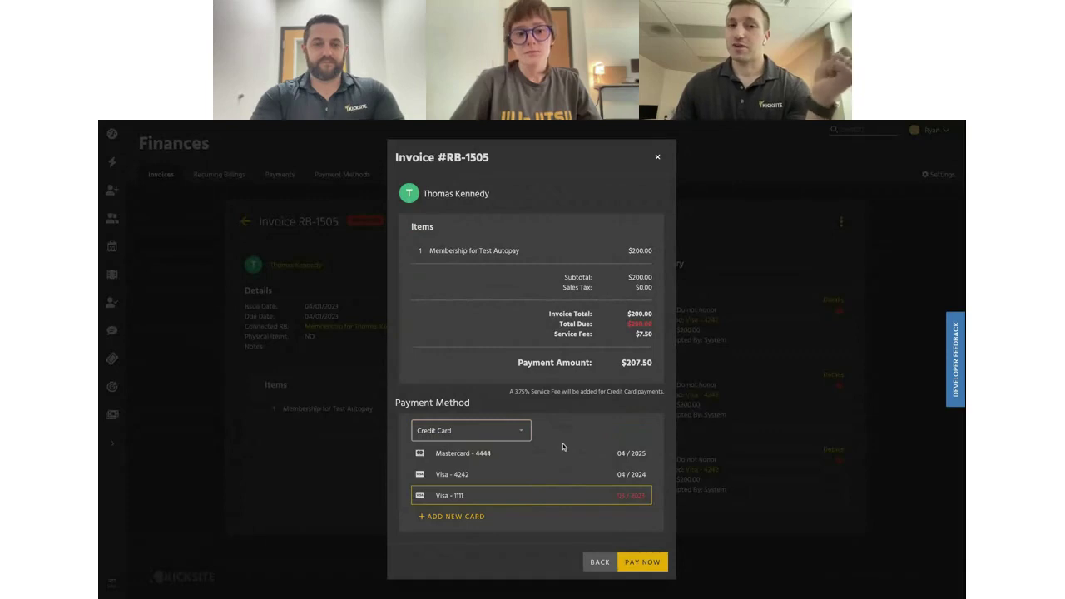
click(518, 455)
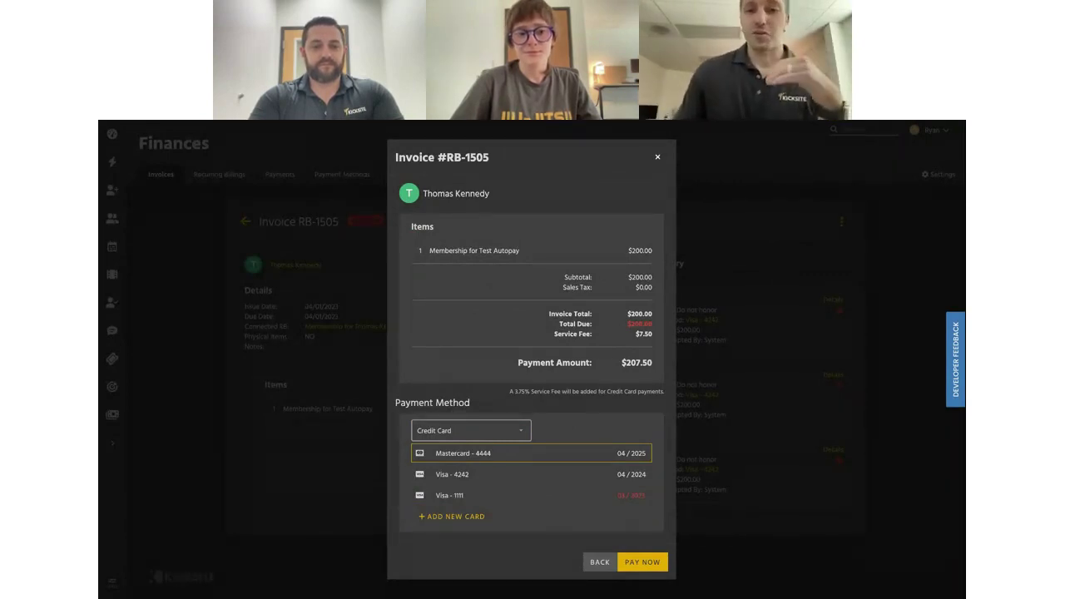
click(511, 433)
click(478, 472)
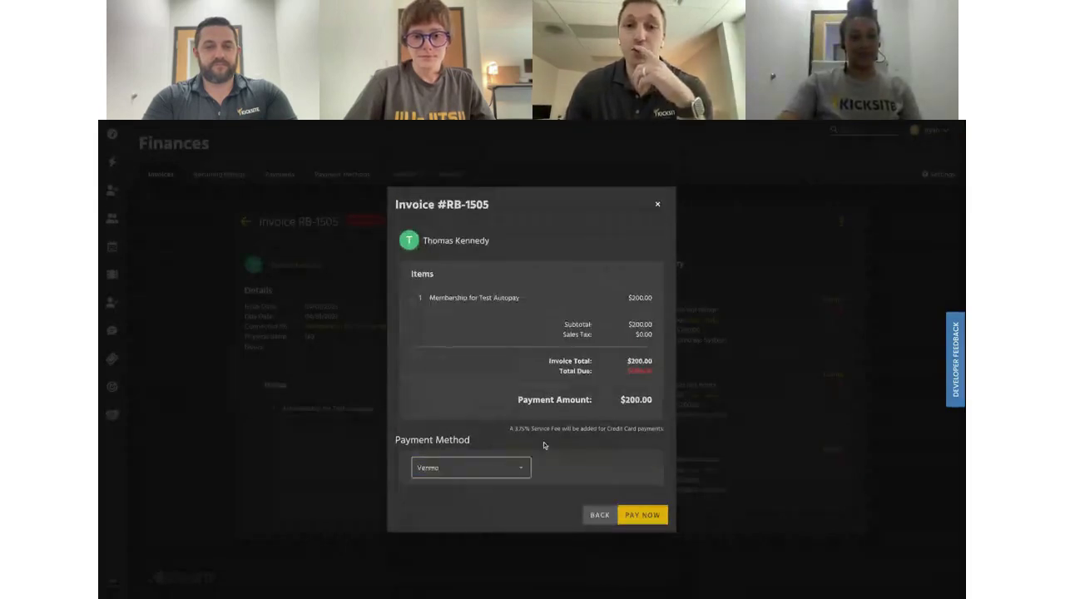
click(496, 469)
click(488, 487)
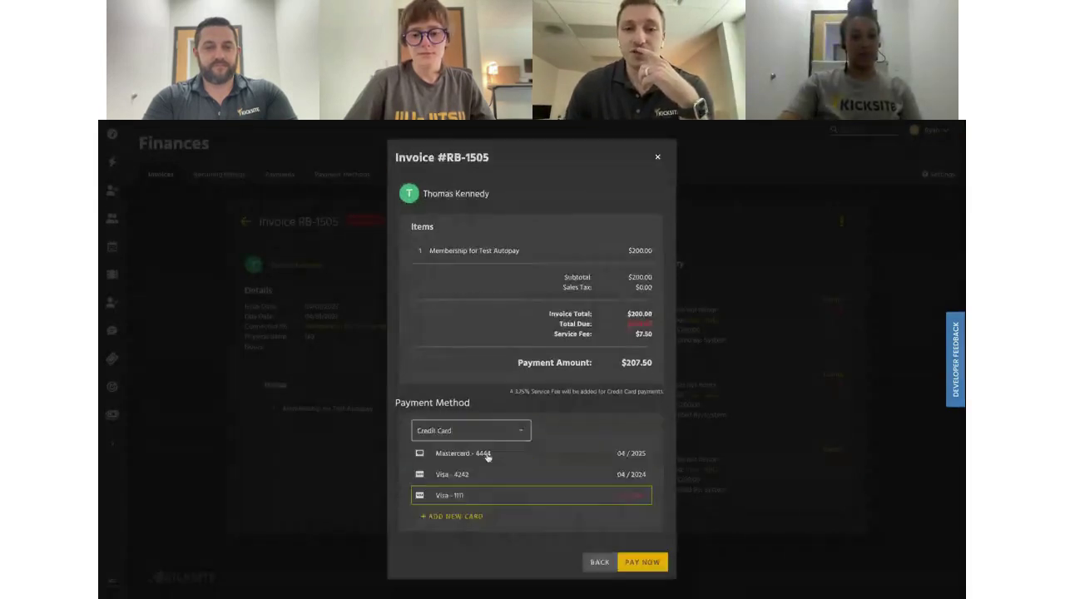
click(533, 457)
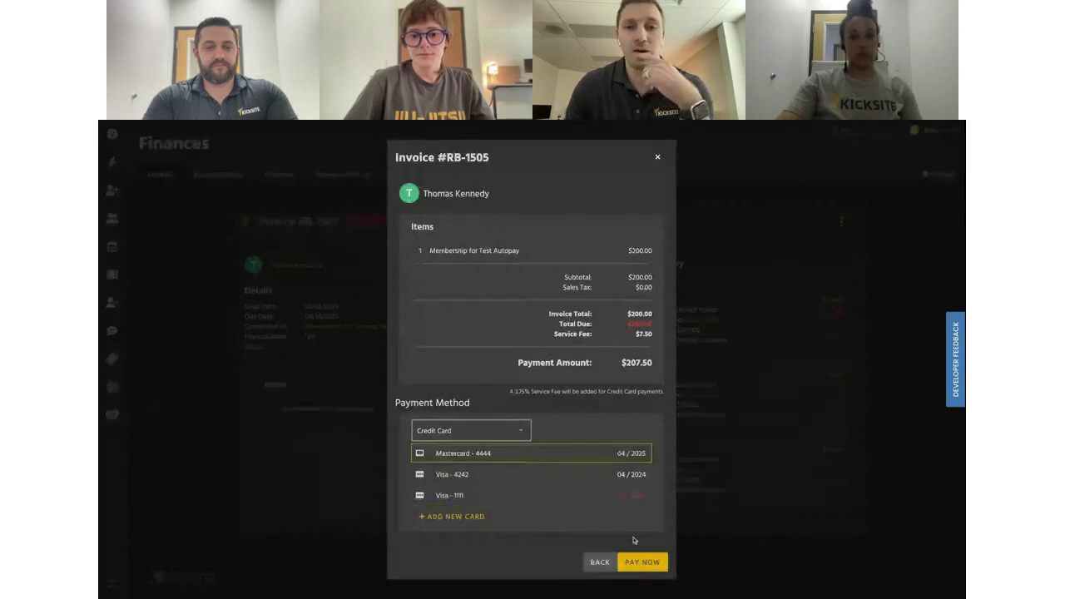
click(642, 562)
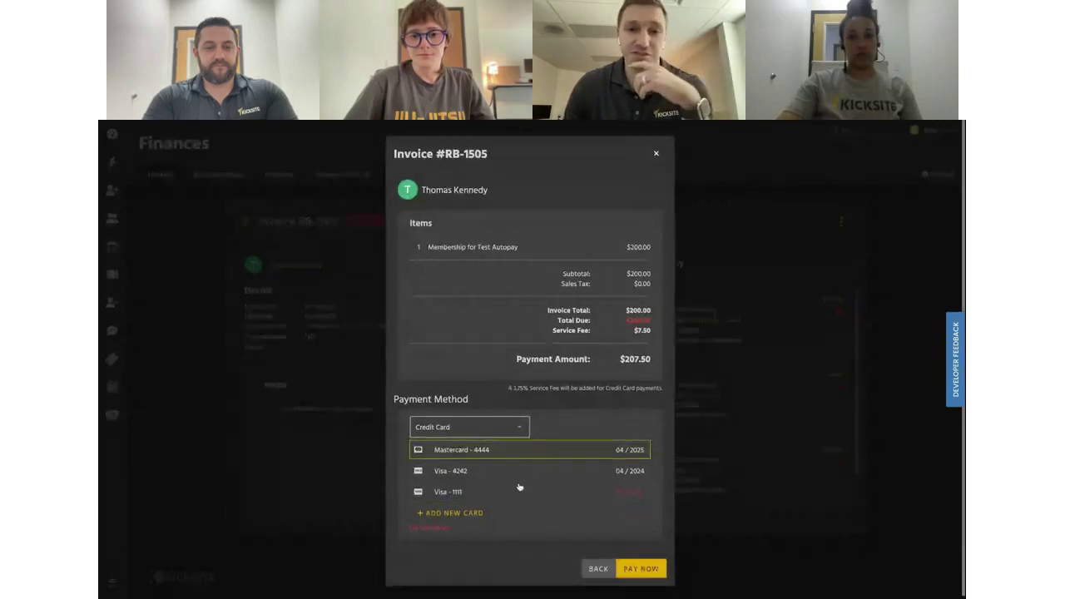
Pay the $200.00 by Venmo instead to close invoice RB-1505
click(521, 431)
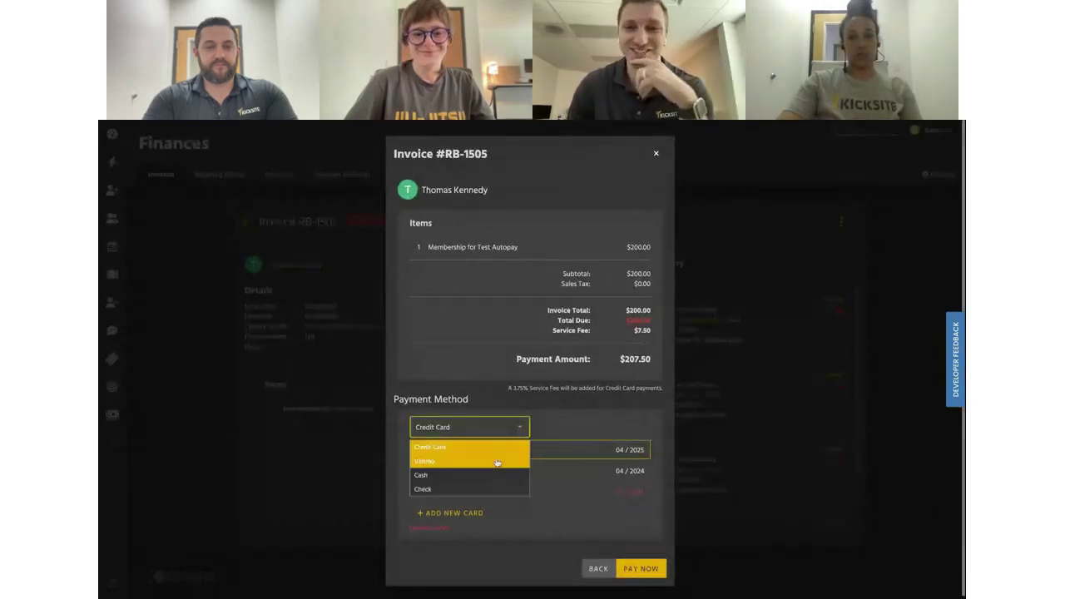
click(497, 462)
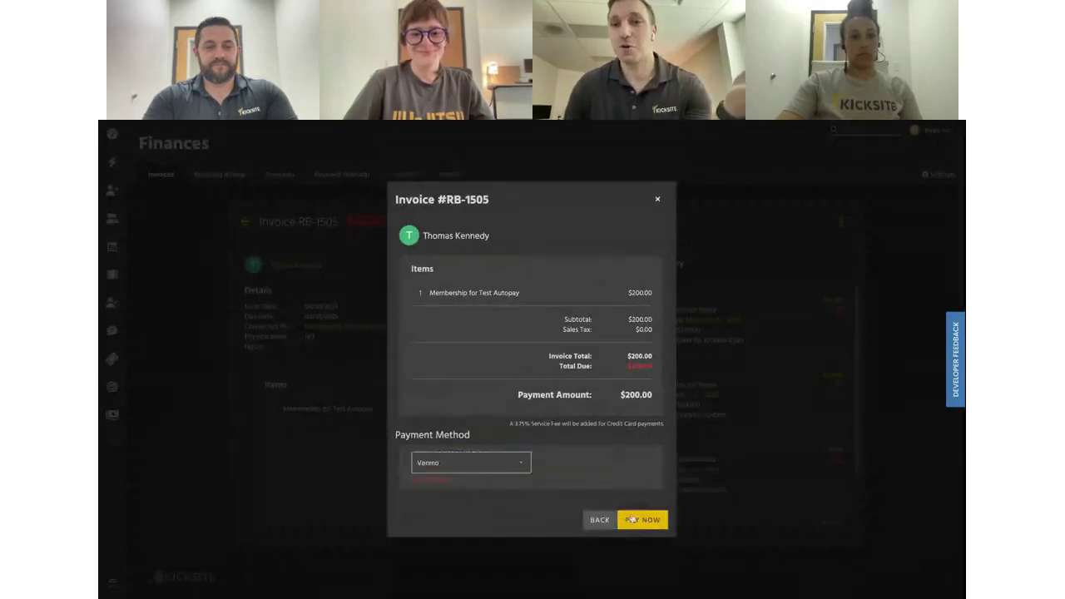
click(633, 520)
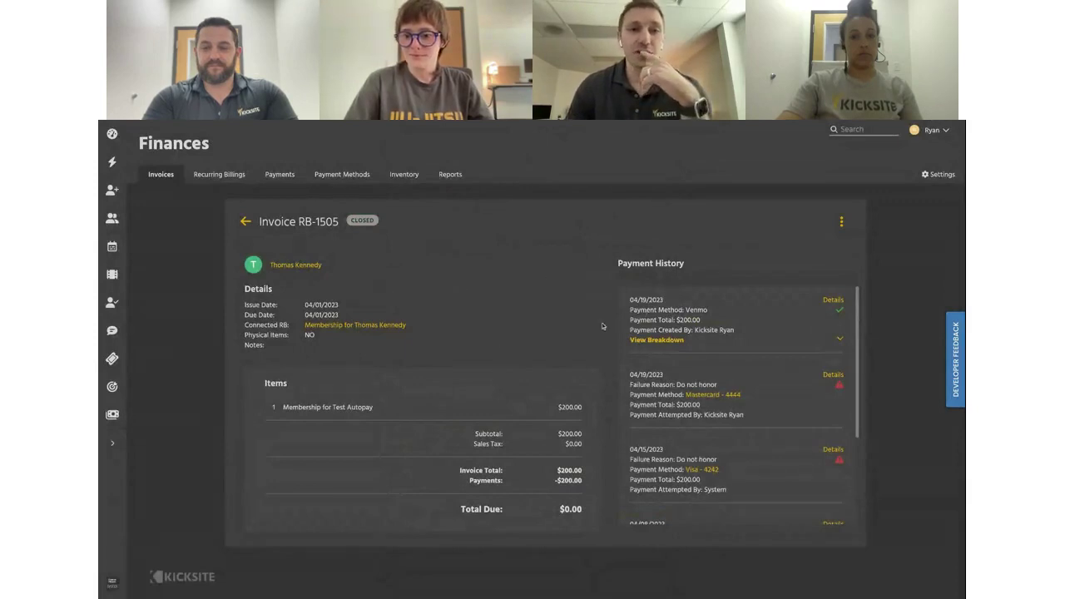
Open the connected Membership billing and highlight its May 01, 2023 paid-through date
click(344, 328)
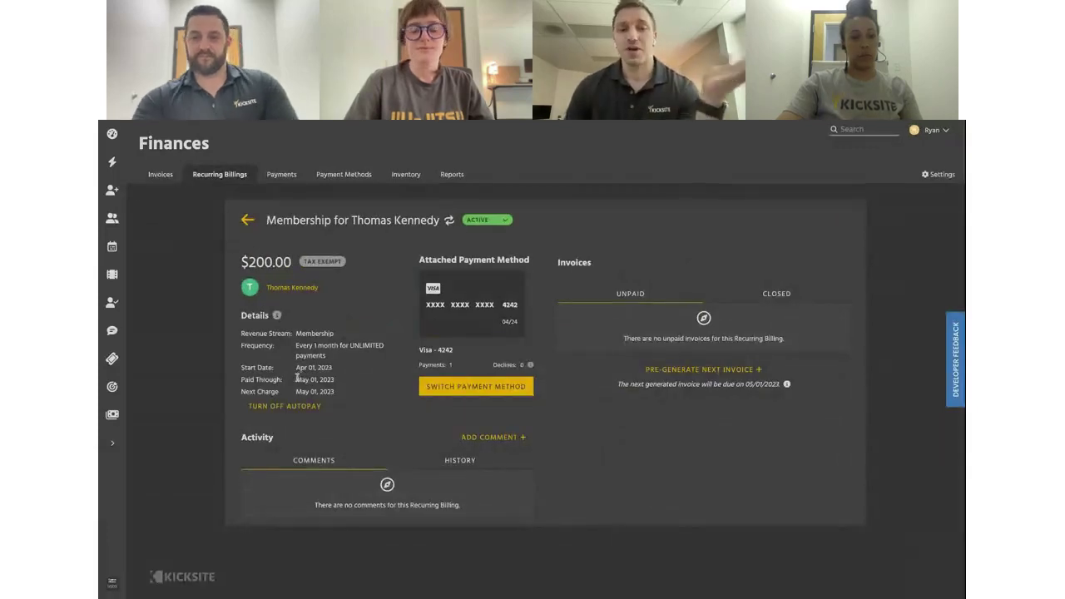
drag(297, 380, 336, 380)
click(344, 380)
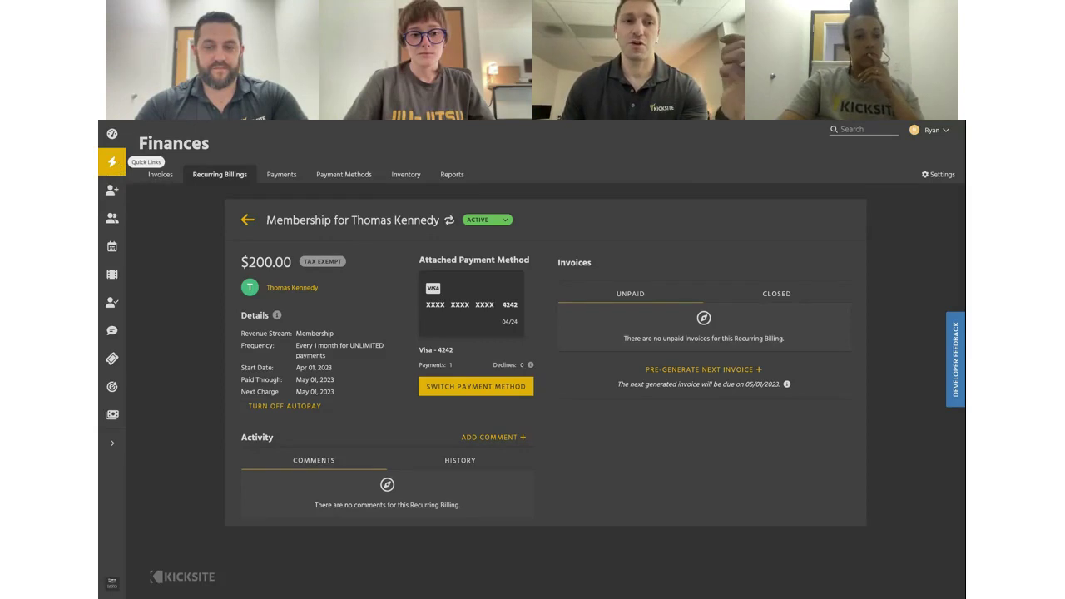
Start a new invoice through a Quick Links search for 'new invoice'
click(112, 161)
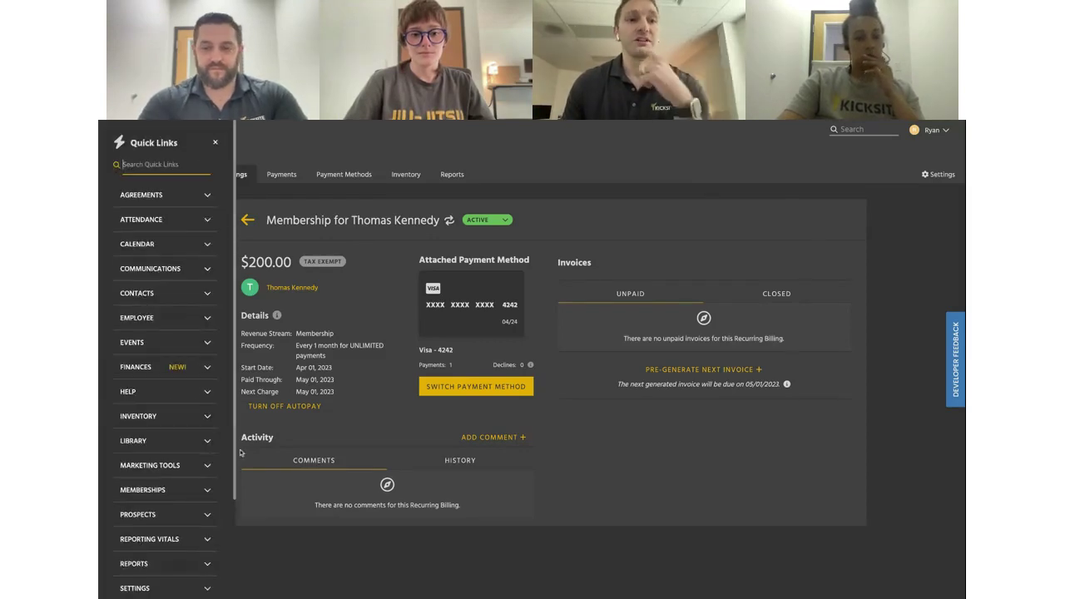
click(215, 143)
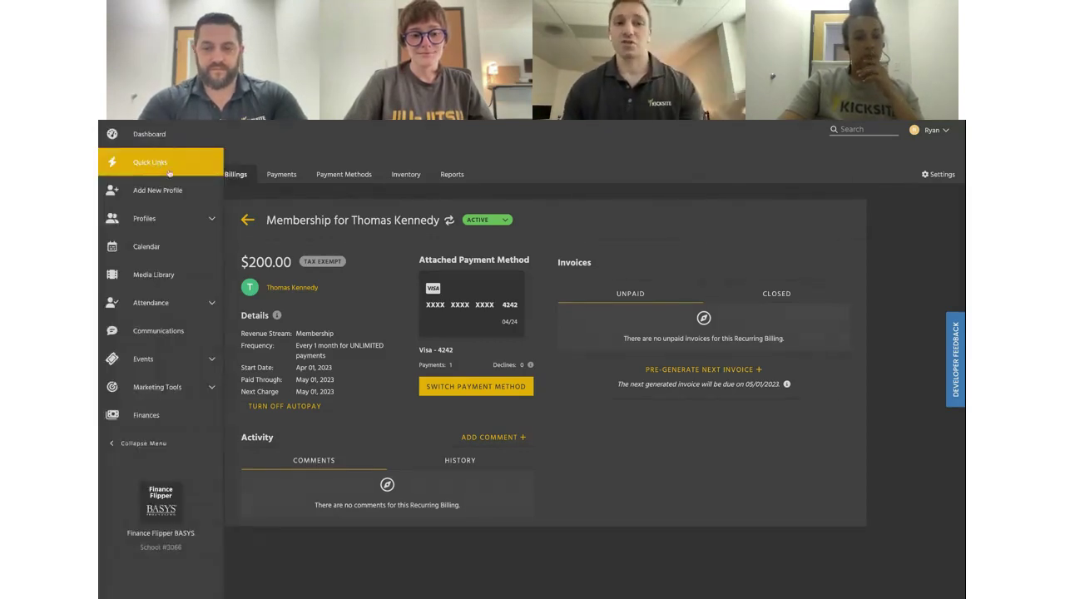
click(165, 169)
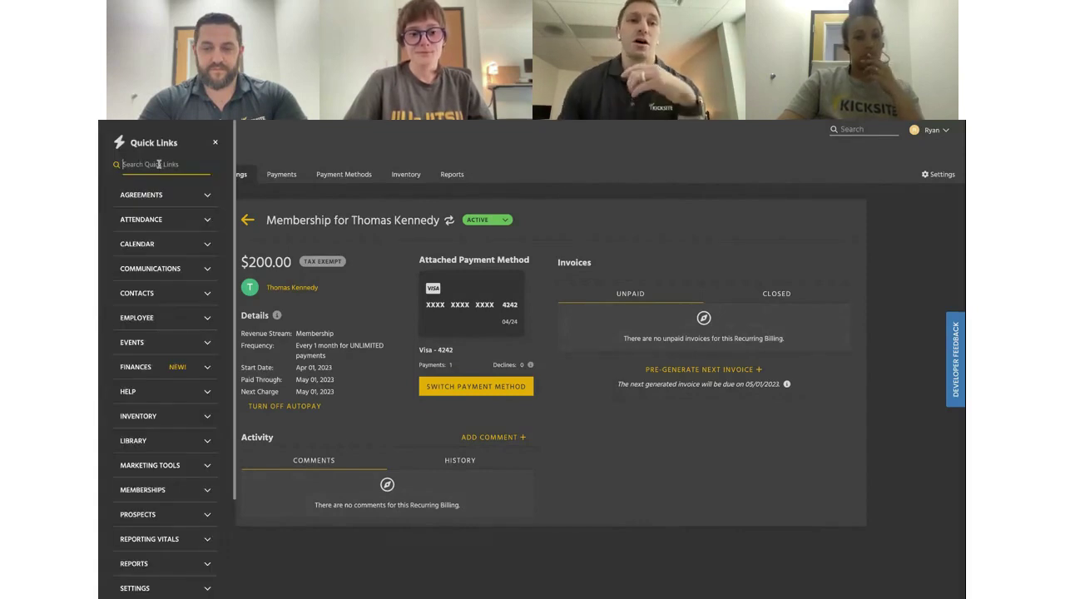
text(new invoice)
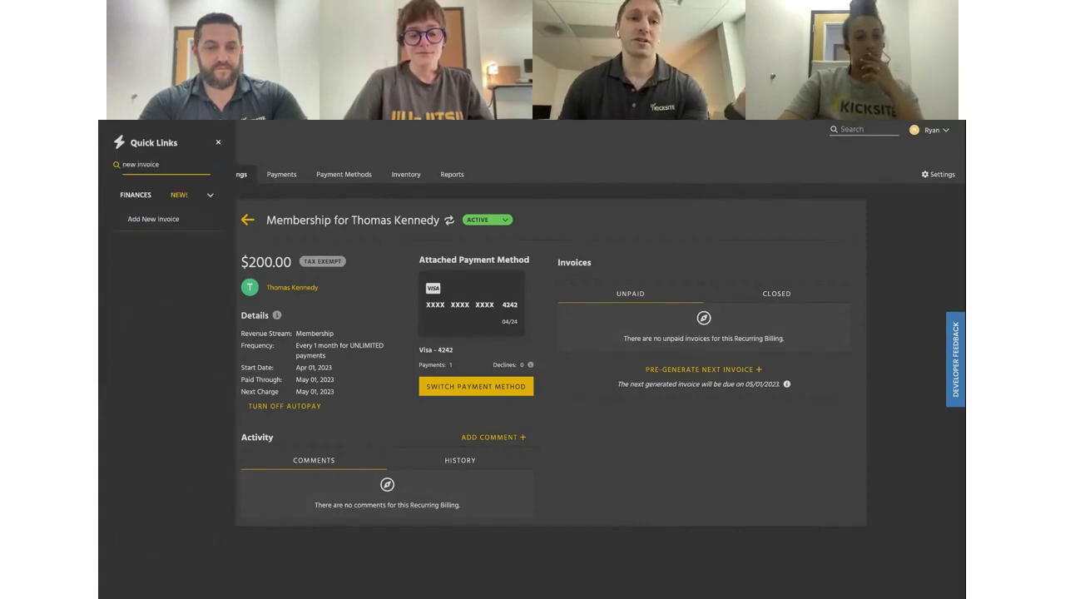
click(158, 219)
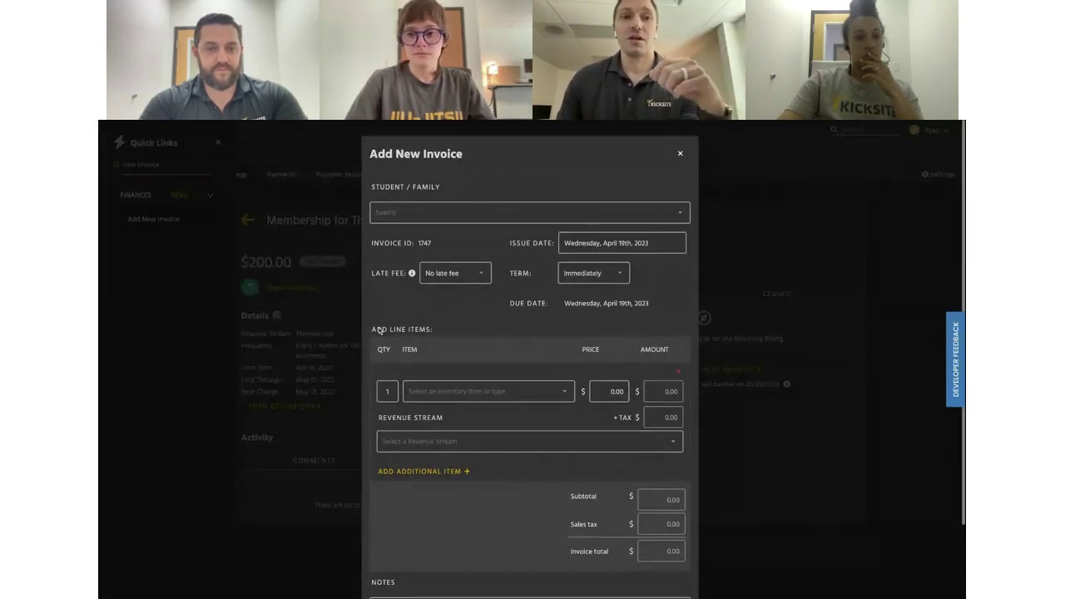
Bill the student for one Sparring Sword ($50.00 plus $5.00 tax) and save the invoice
click(476, 203)
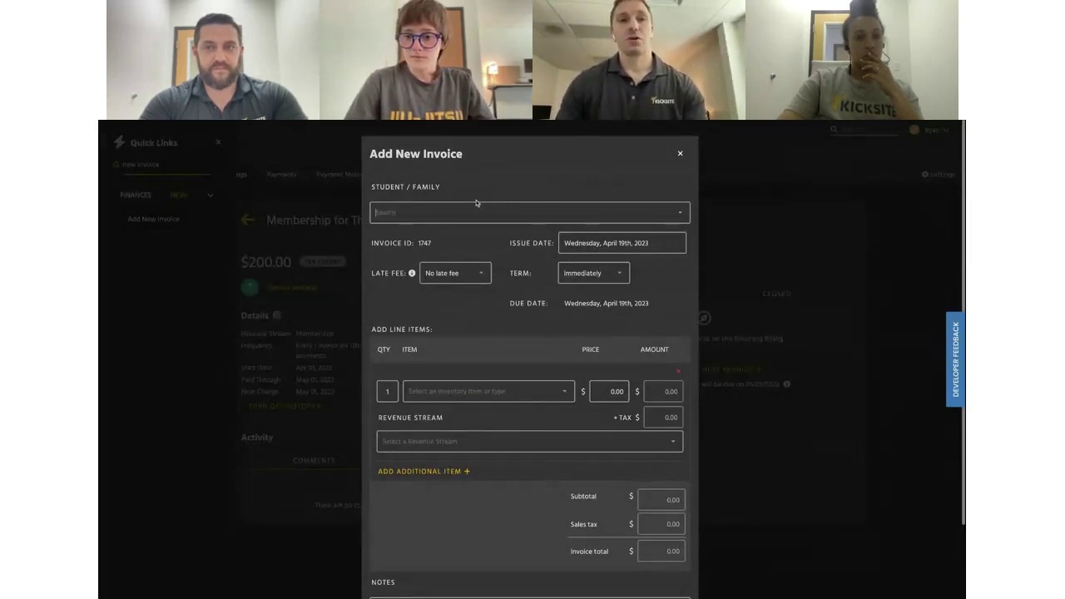
text(damin)
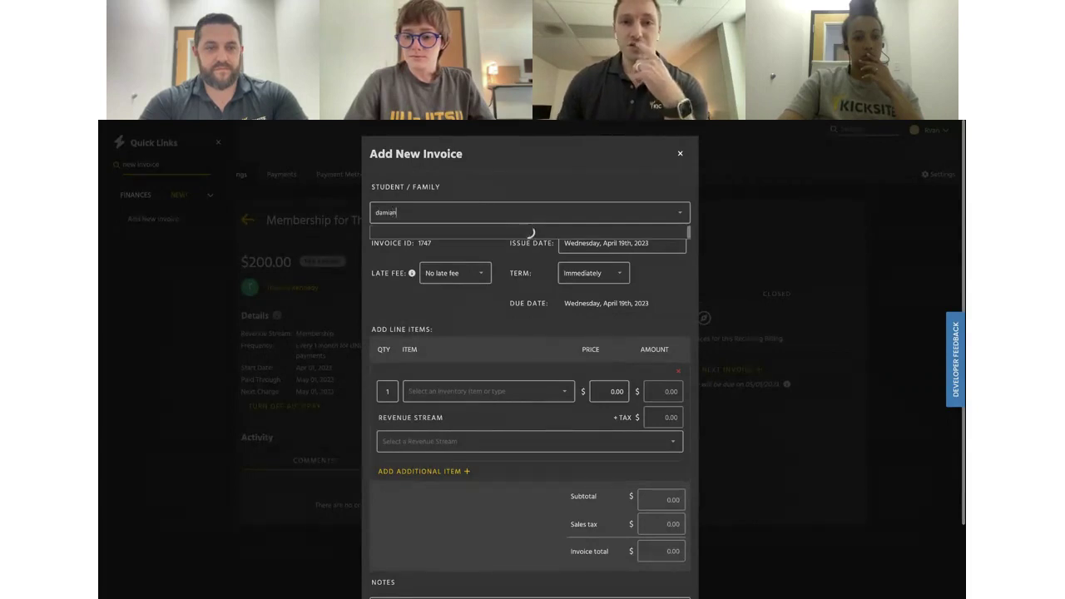
click(532, 238)
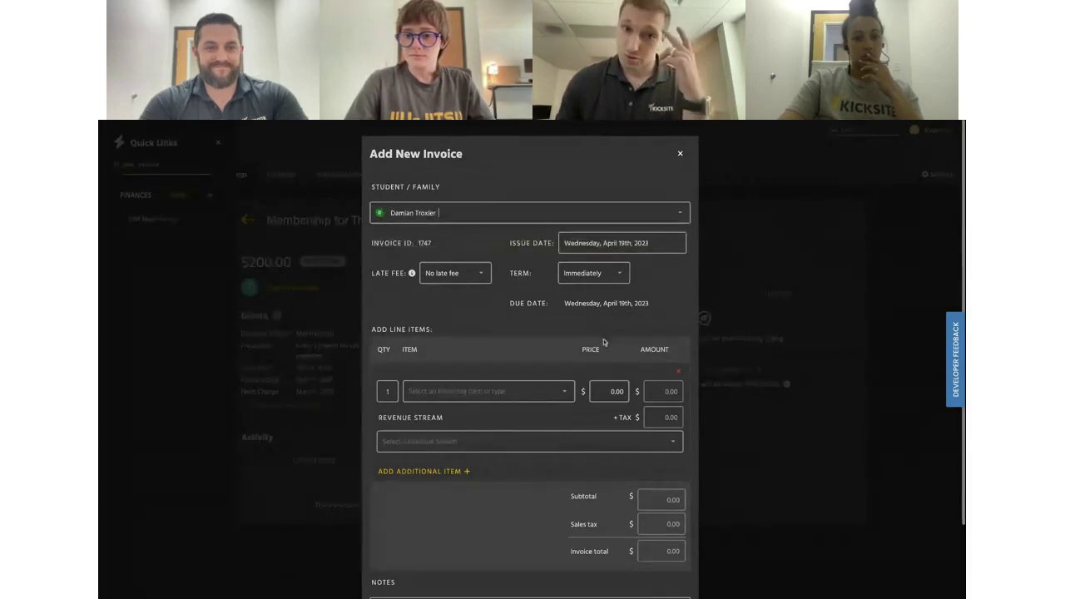
click(503, 397)
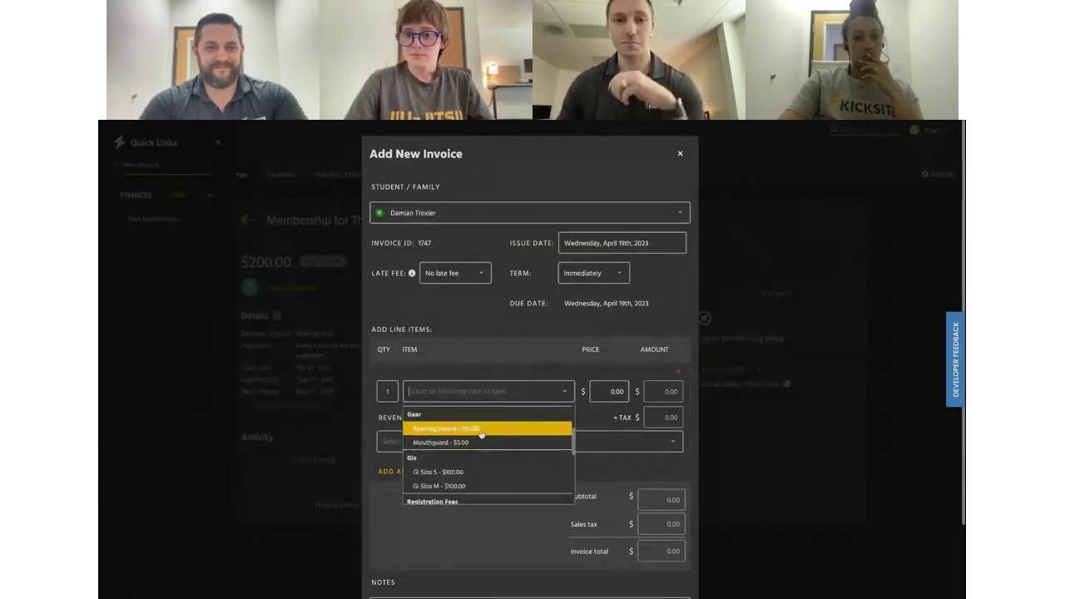
click(481, 429)
scroll(535, 408, down, 2)
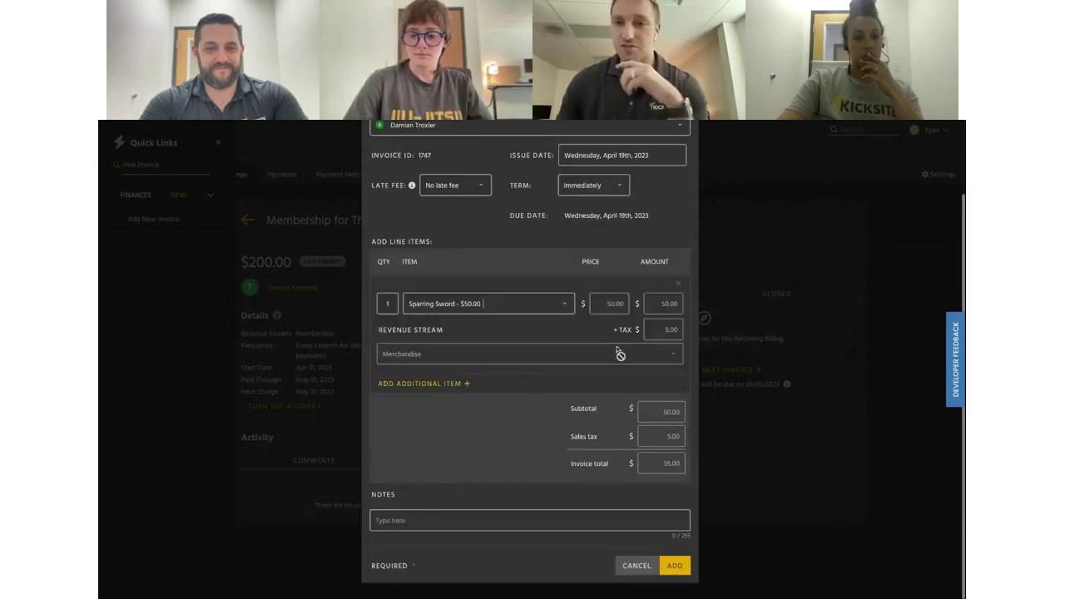
click(675, 566)
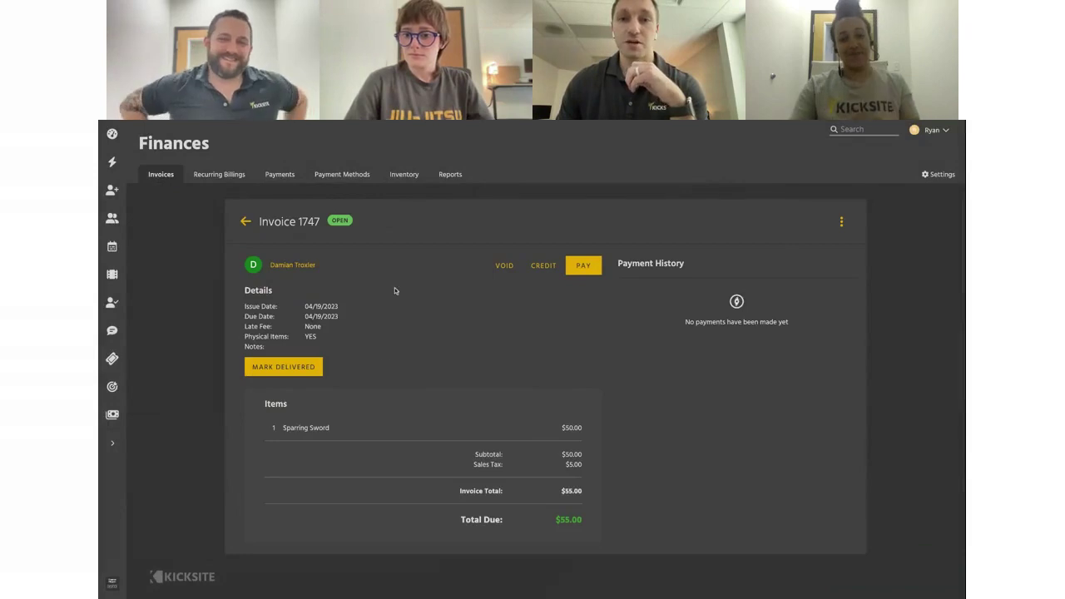
Pay invoice 1747's $55.00 with the saved Visa card, accepting the $2.06 service fee
click(585, 265)
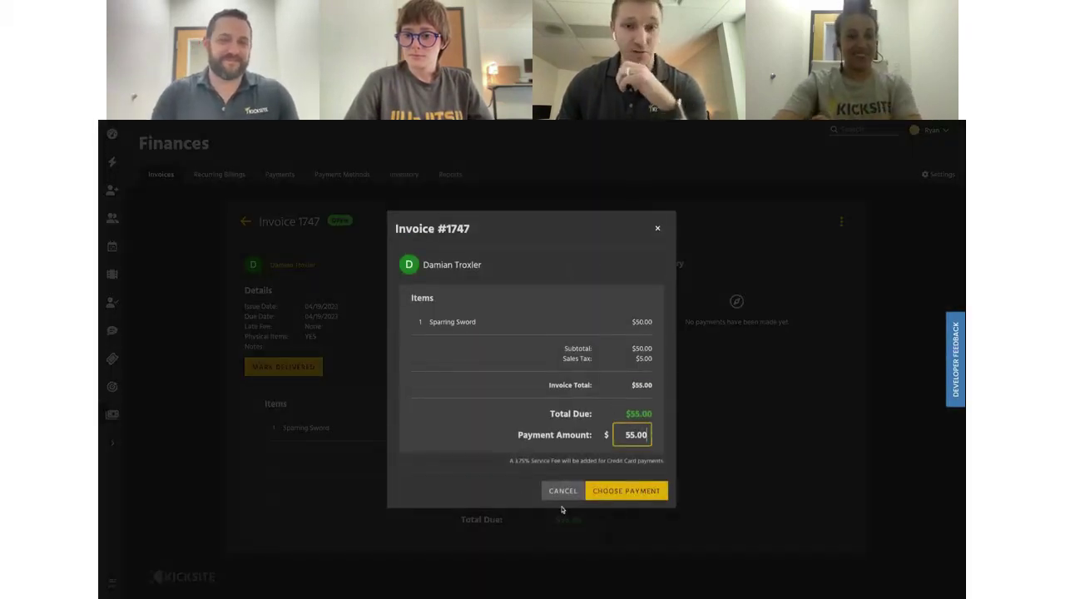
click(624, 491)
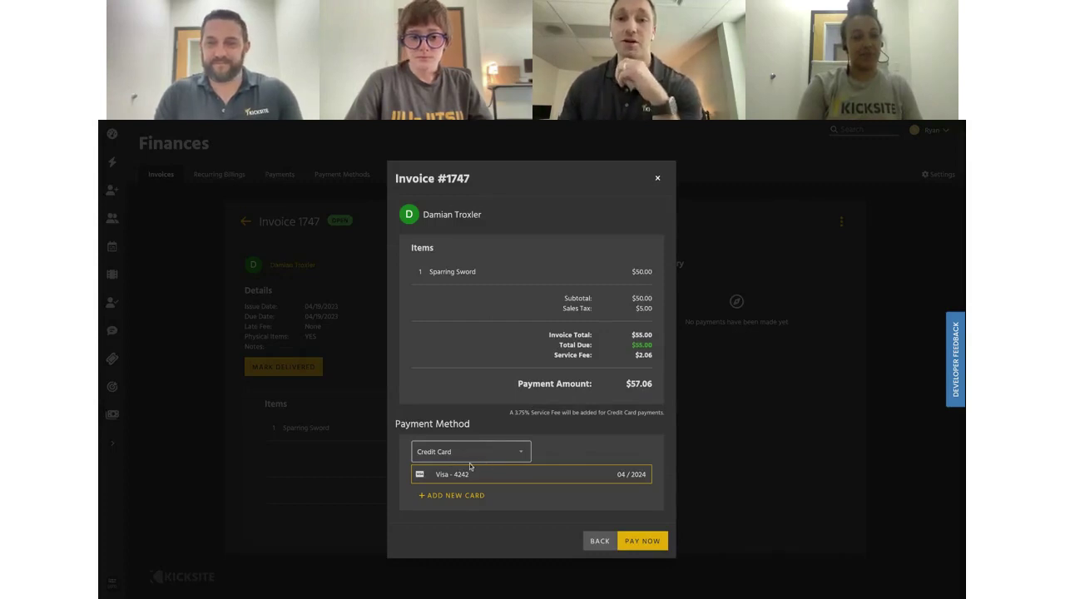
drag(556, 357, 654, 358)
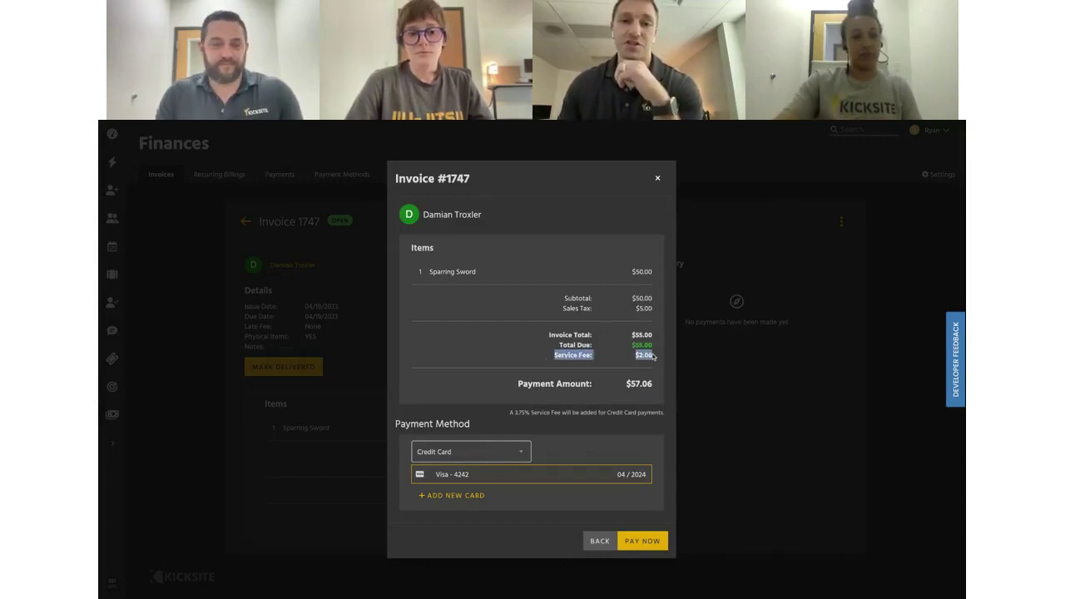
click(654, 360)
click(523, 443)
click(474, 485)
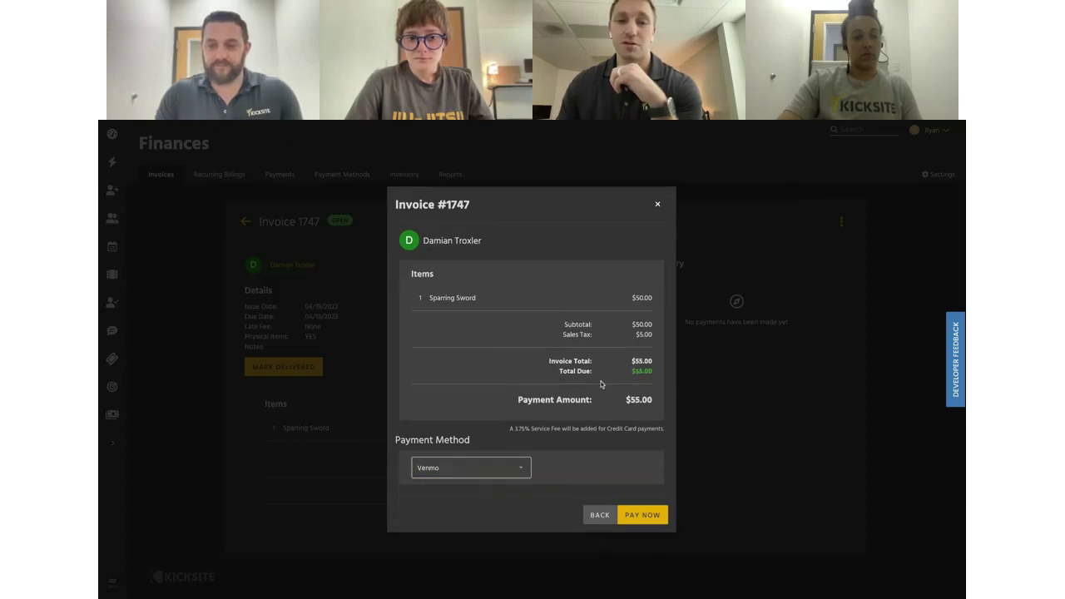
click(522, 471)
click(466, 485)
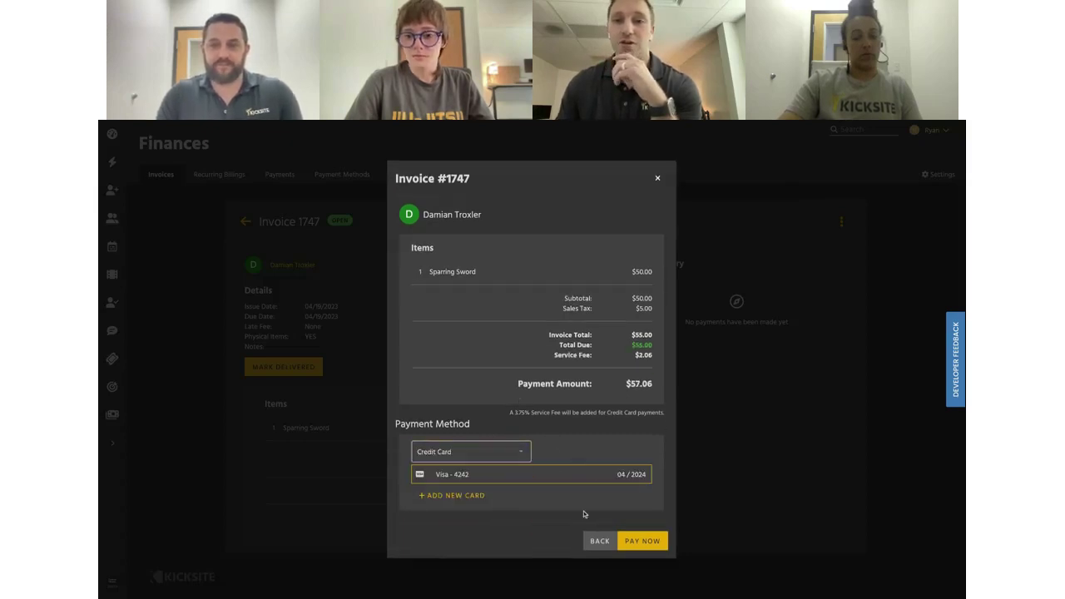
click(650, 543)
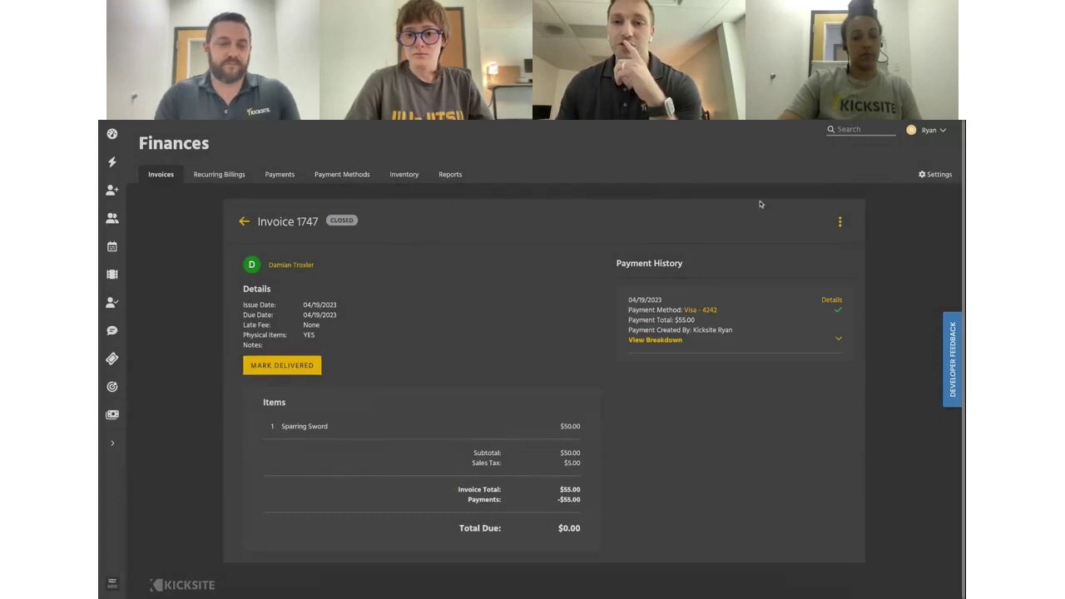
Open the invoice 1747 payment details and highlight the $2.06 service fee
click(833, 301)
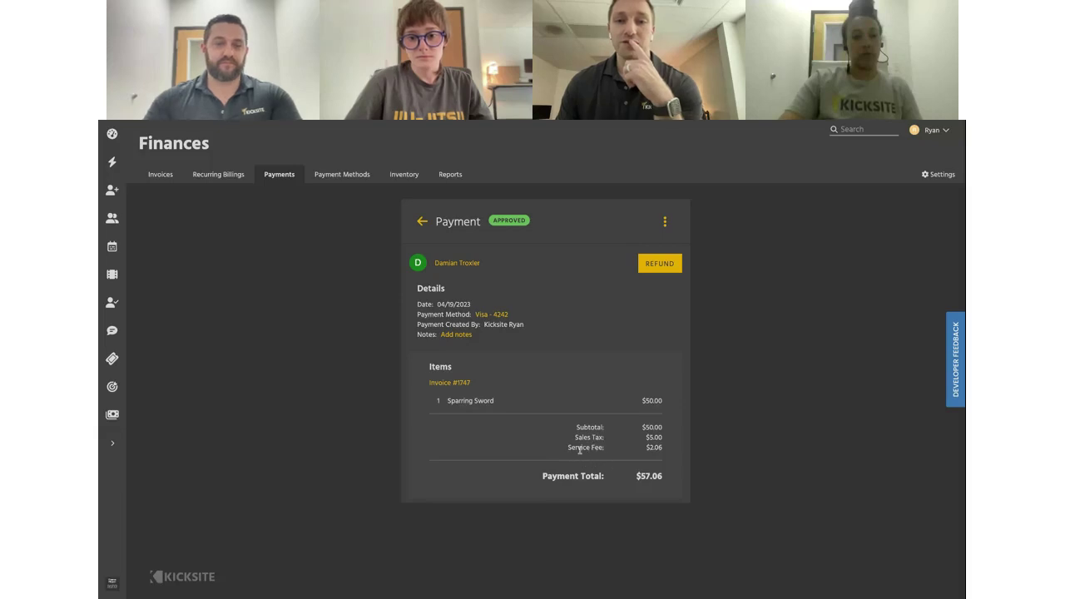
drag(594, 449, 559, 456)
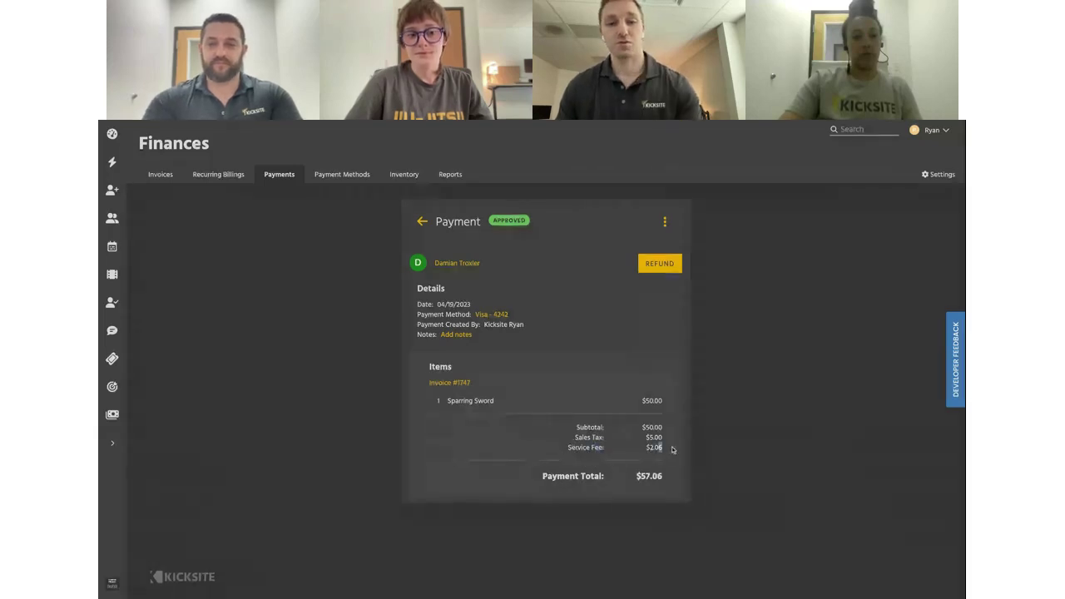
drag(673, 449, 623, 449)
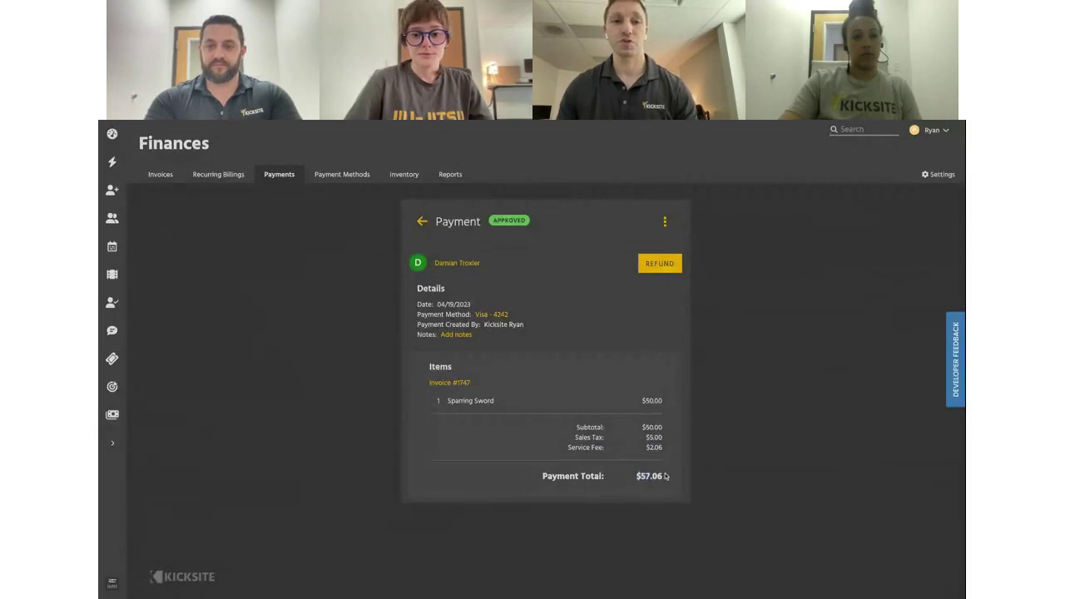
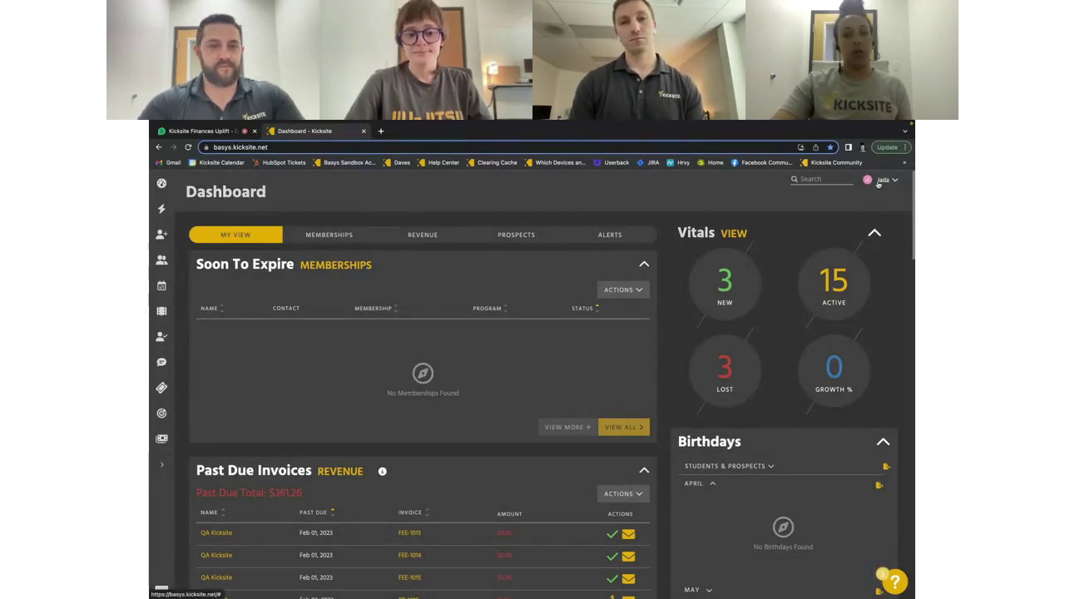
Open the Kicksite Help Center in a new tab from the account menu
click(878, 182)
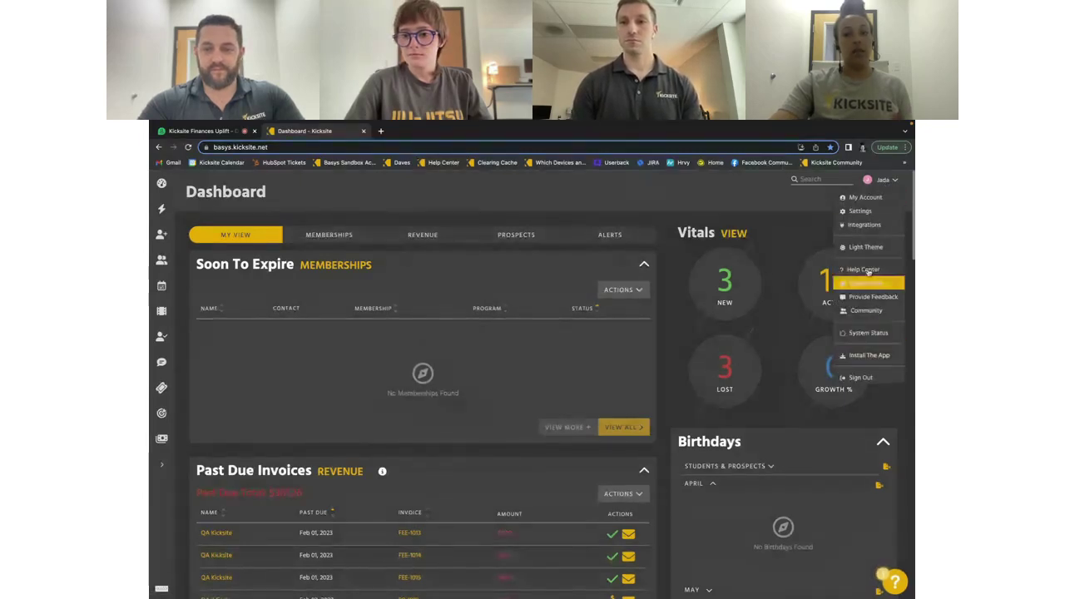
click(869, 270)
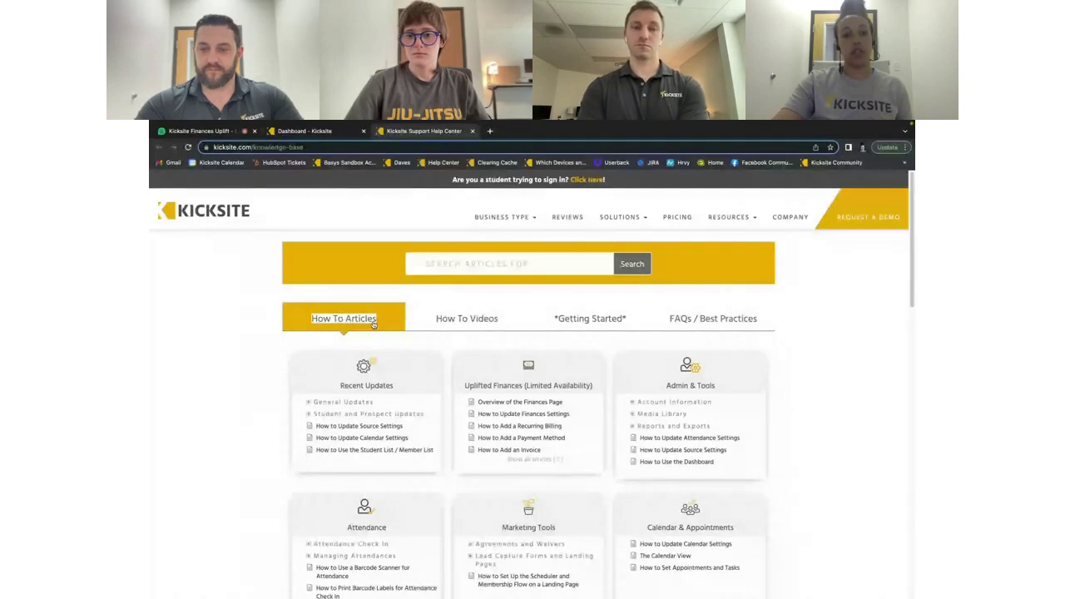
click(538, 460)
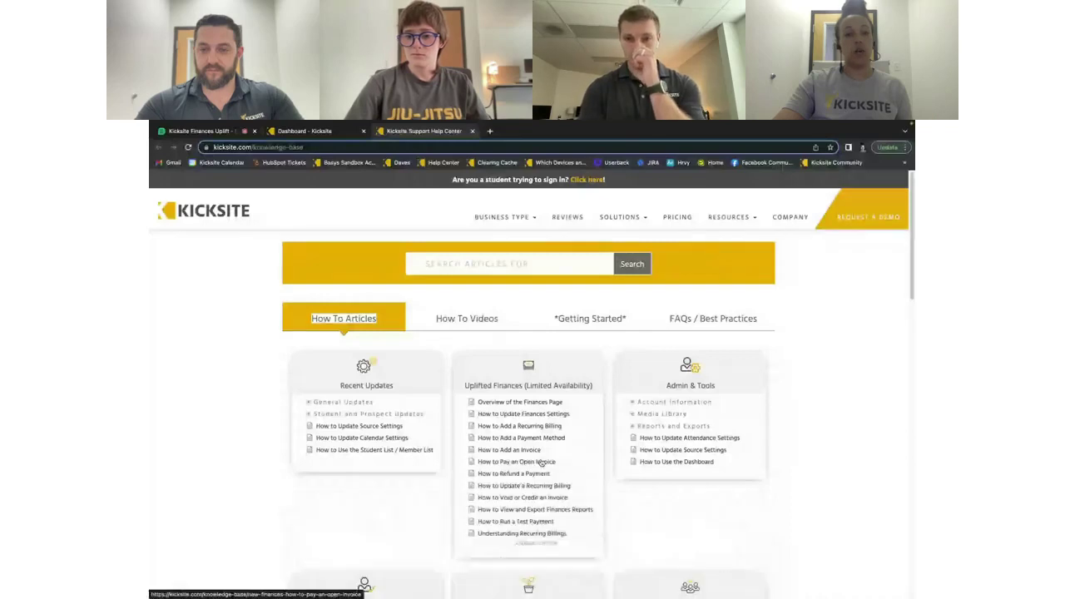
scroll(508, 375, down, 1)
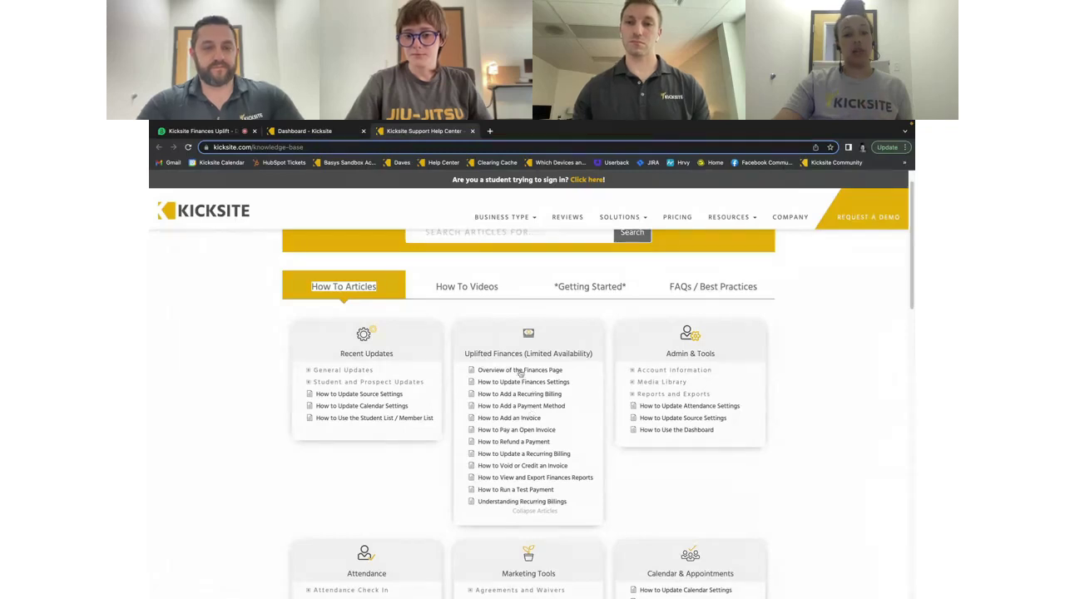
Search the Help Center articles for 'inventory', then clear the search term
scroll(497, 308, up, 1)
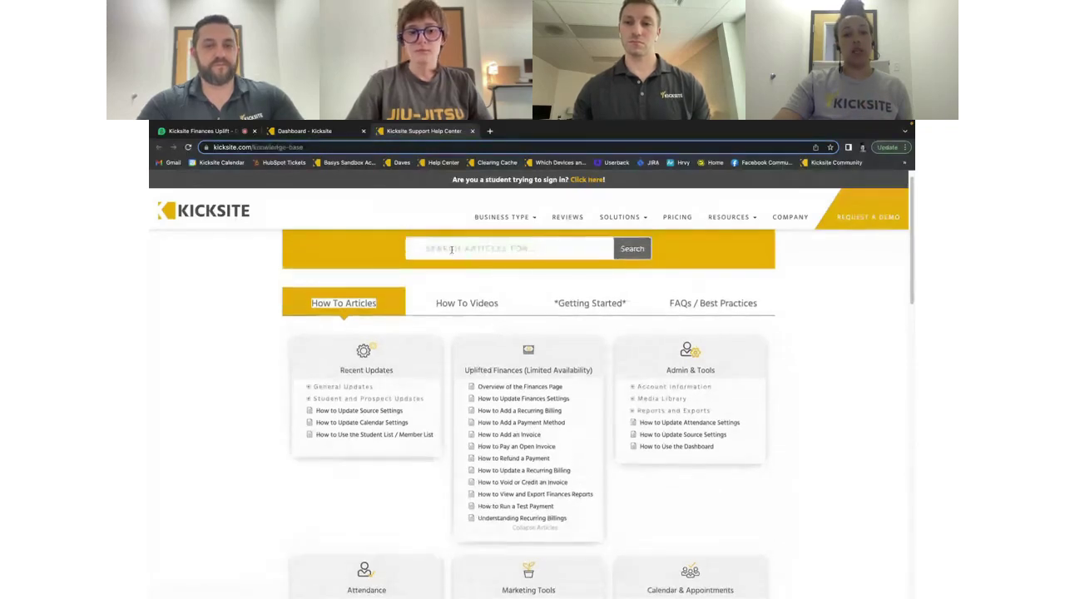
click(462, 248)
text(inventor)
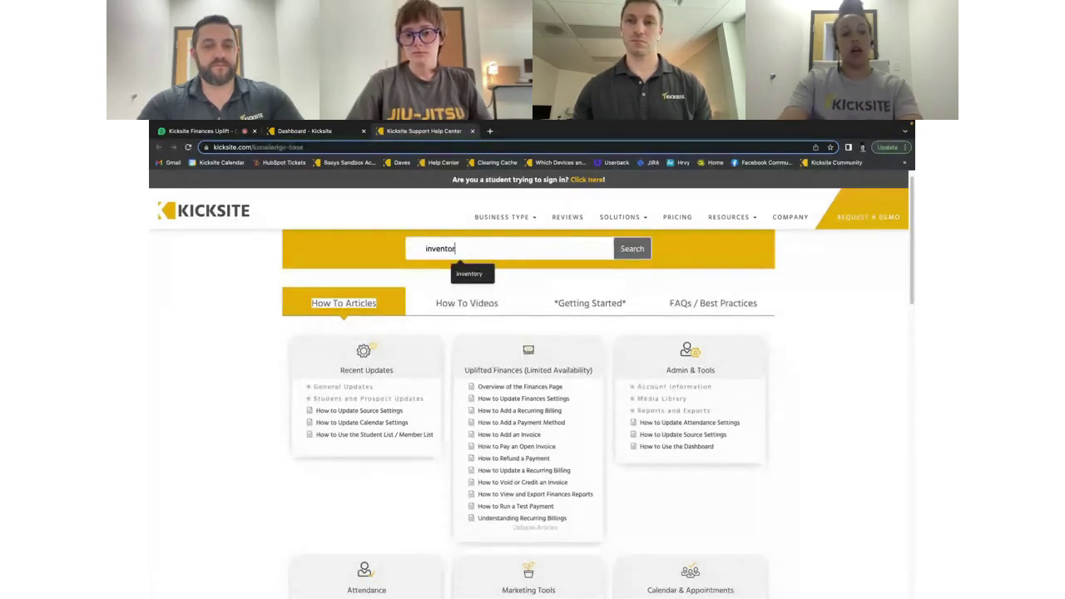
text(y)
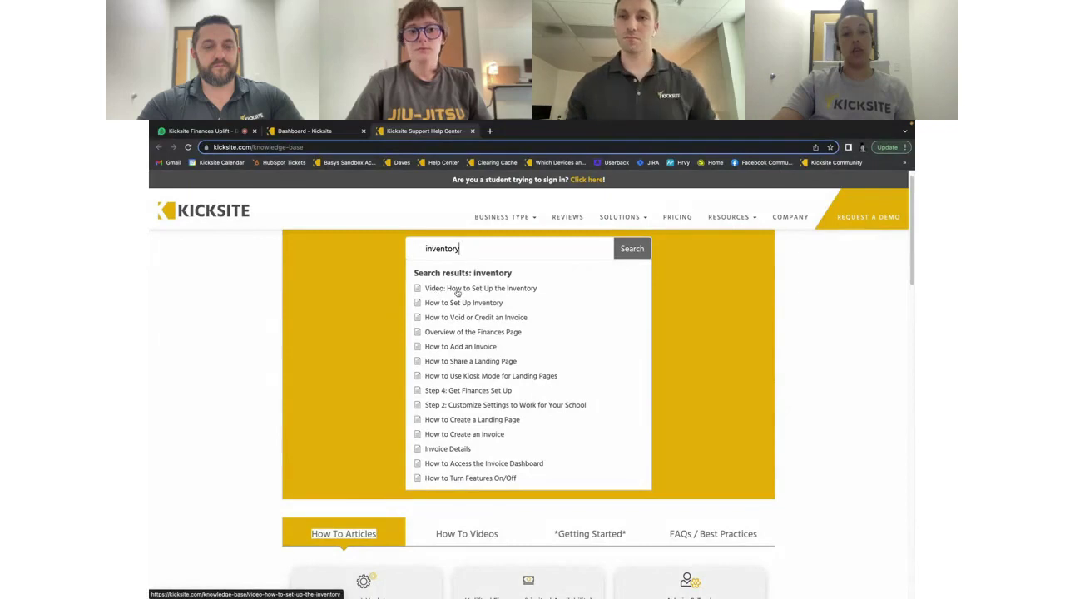
double_click(467, 248)
key(BackSpace)
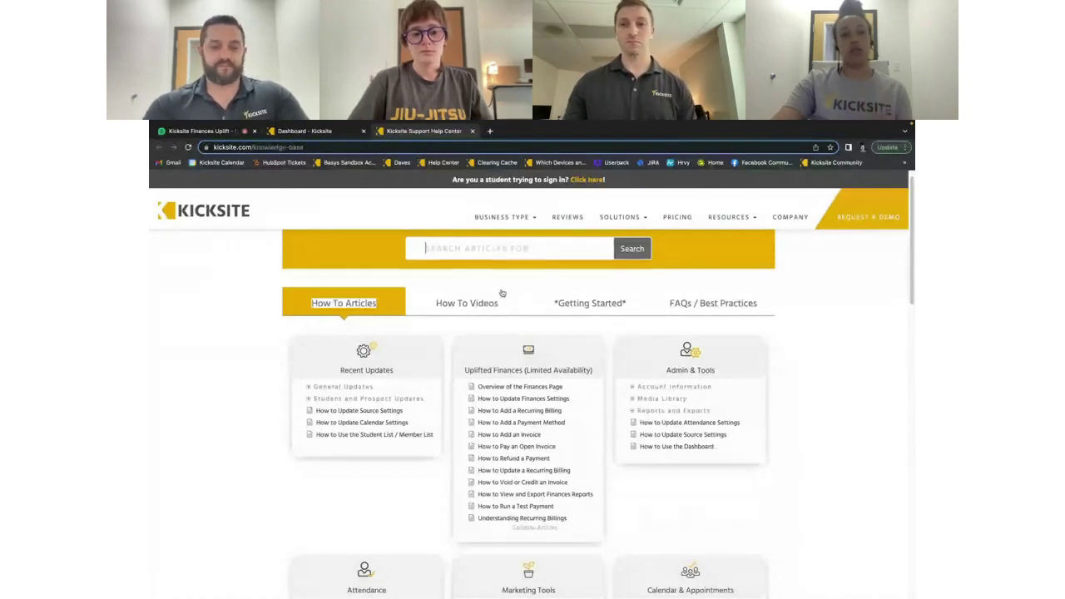
Close the Kicksite Support Help Center tab, then open the account menu on the Dashboard
click(472, 131)
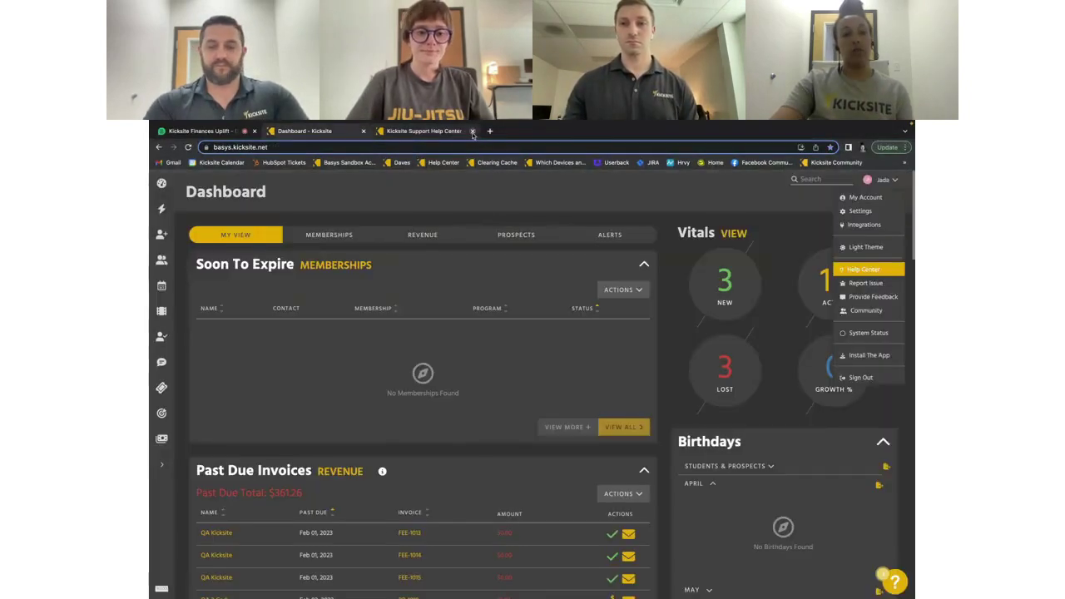
click(472, 130)
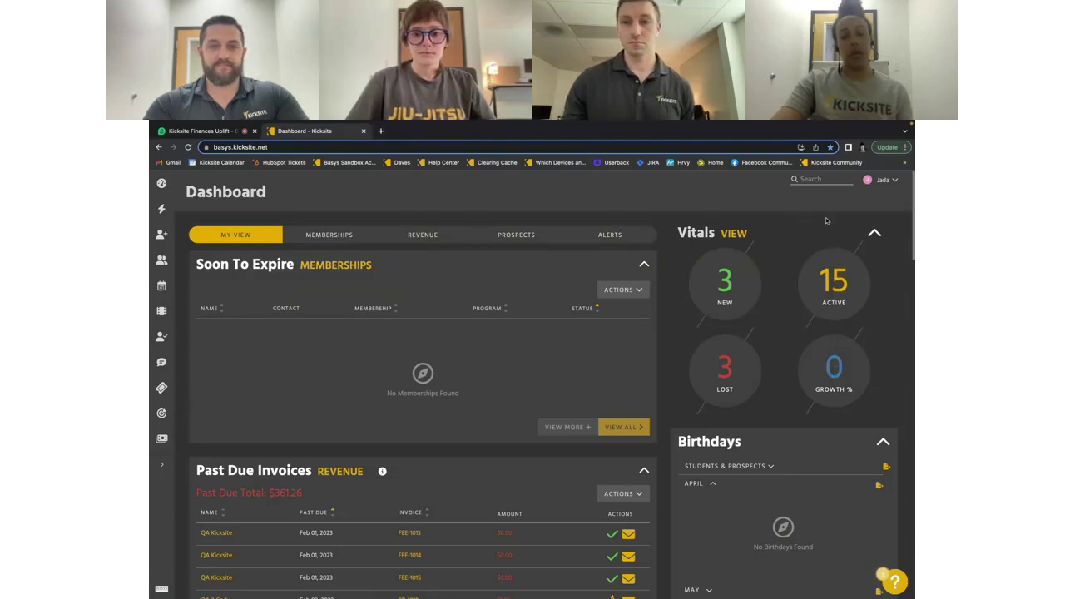
click(883, 181)
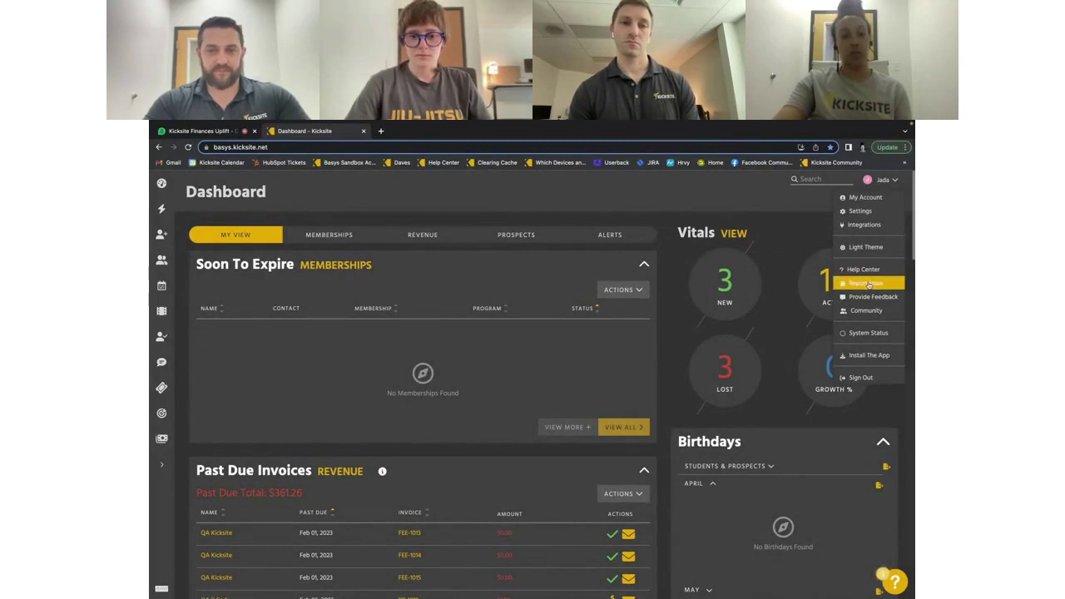
Choose Report Issue from the account menu and drag a capture box over the whole dashboard
click(556, 275)
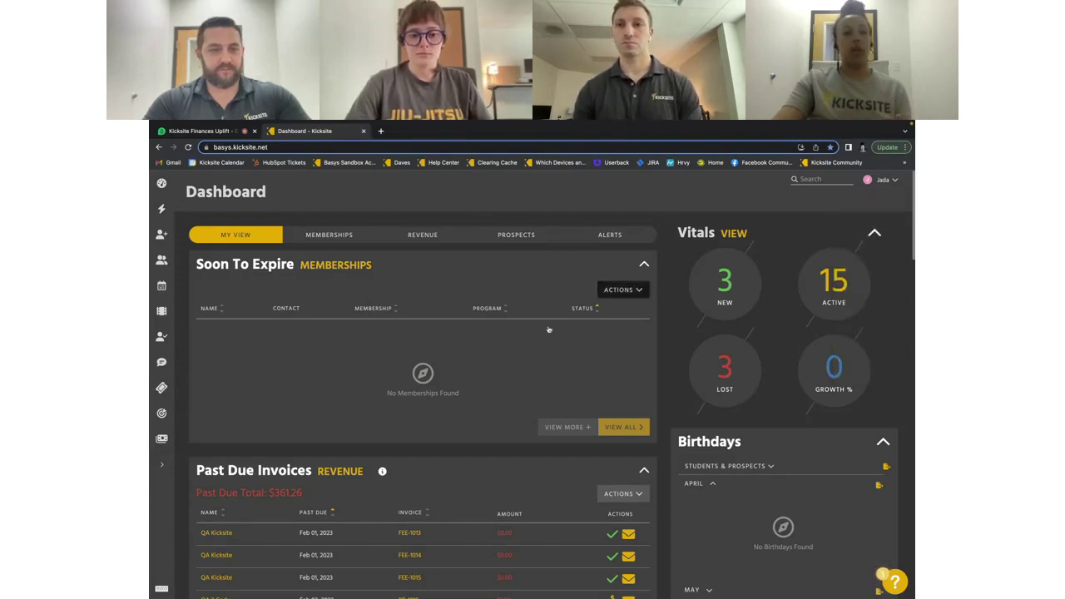
click(166, 464)
click(183, 463)
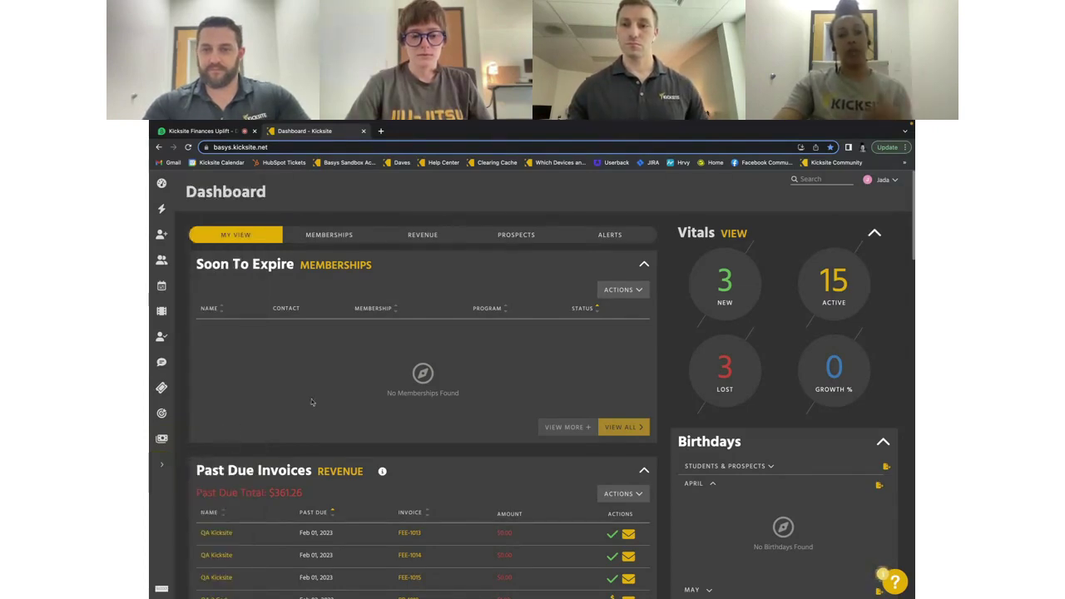
click(884, 185)
click(870, 284)
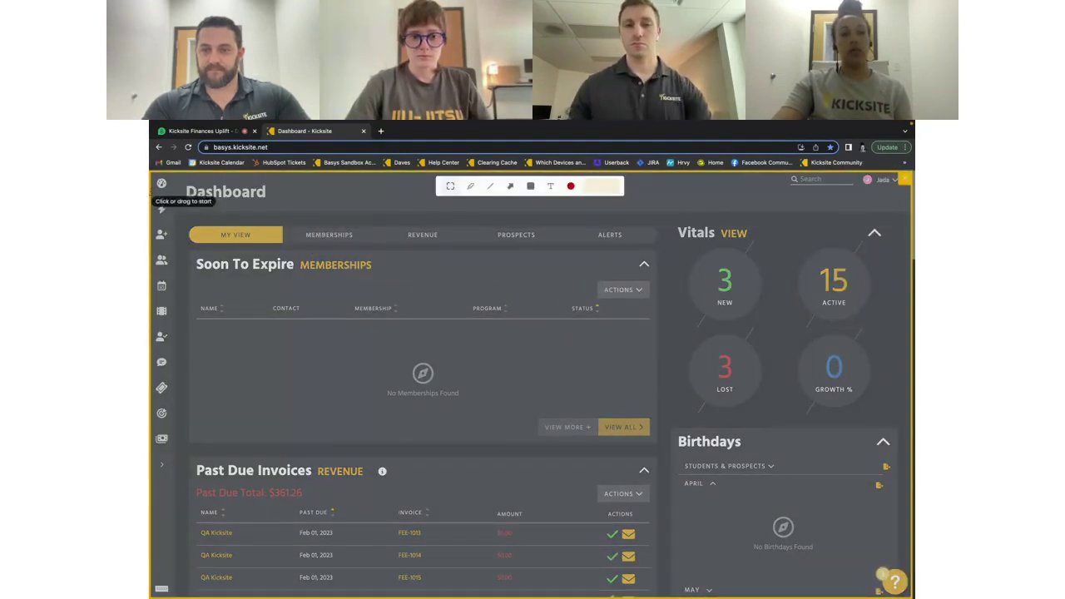
drag(157, 183, 897, 580)
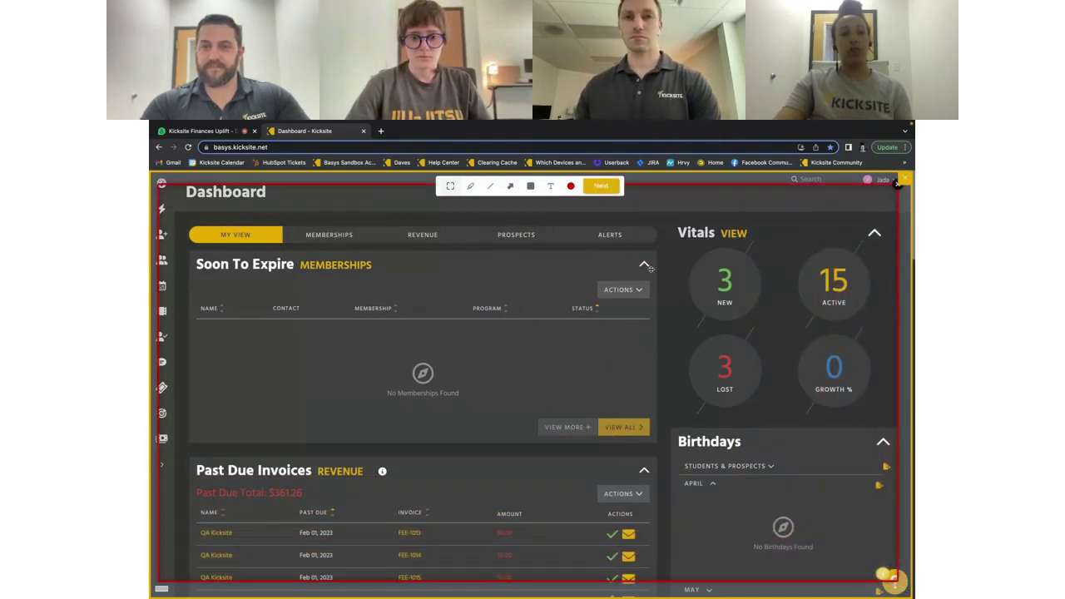
Attach the capture to the feedback form, then close the form and discard it
click(599, 187)
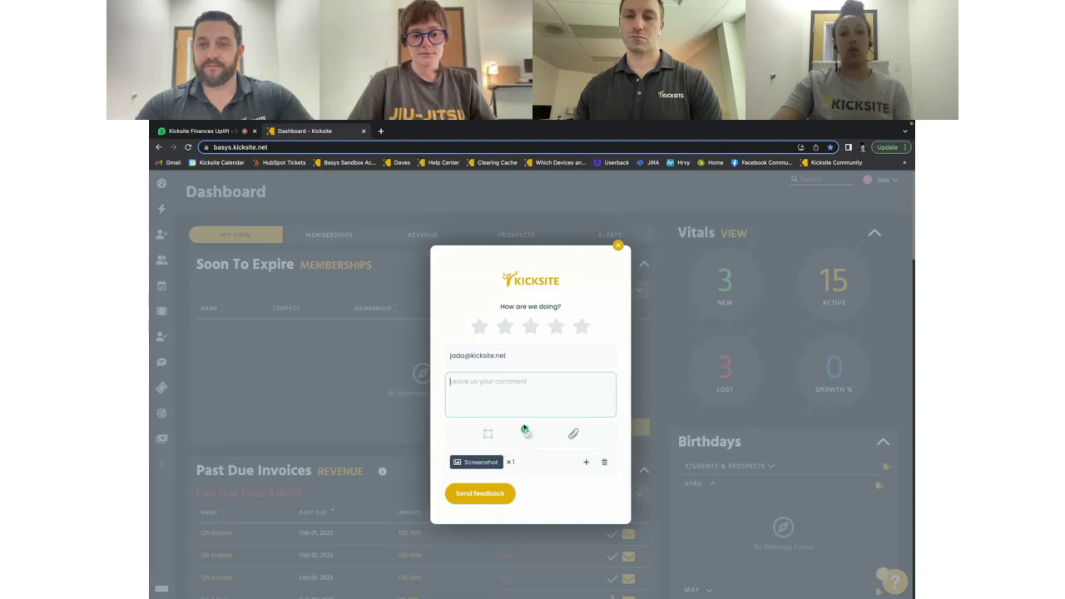
click(532, 387)
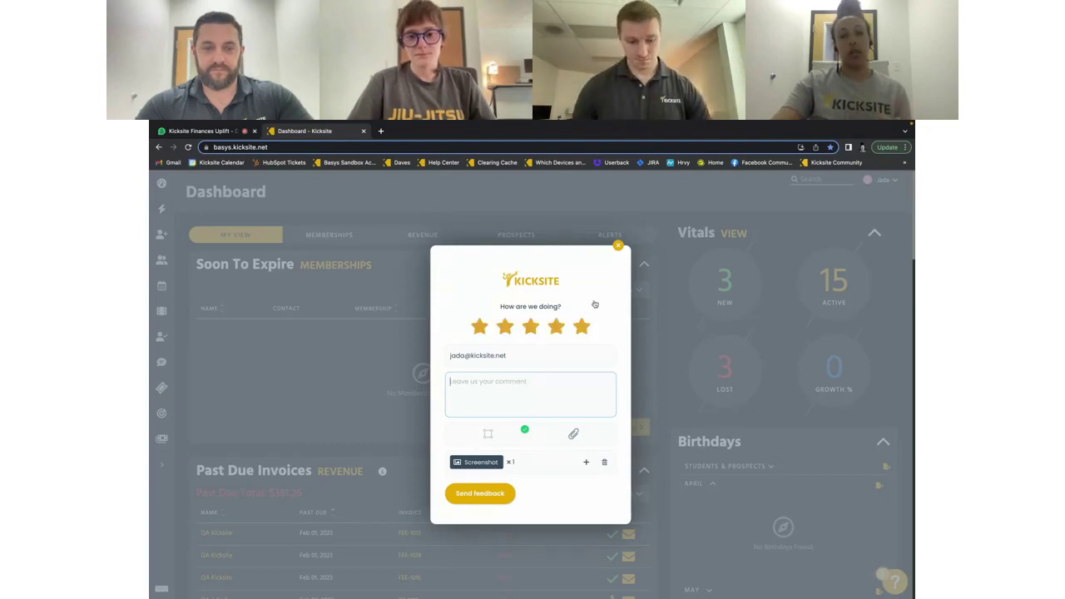
click(618, 246)
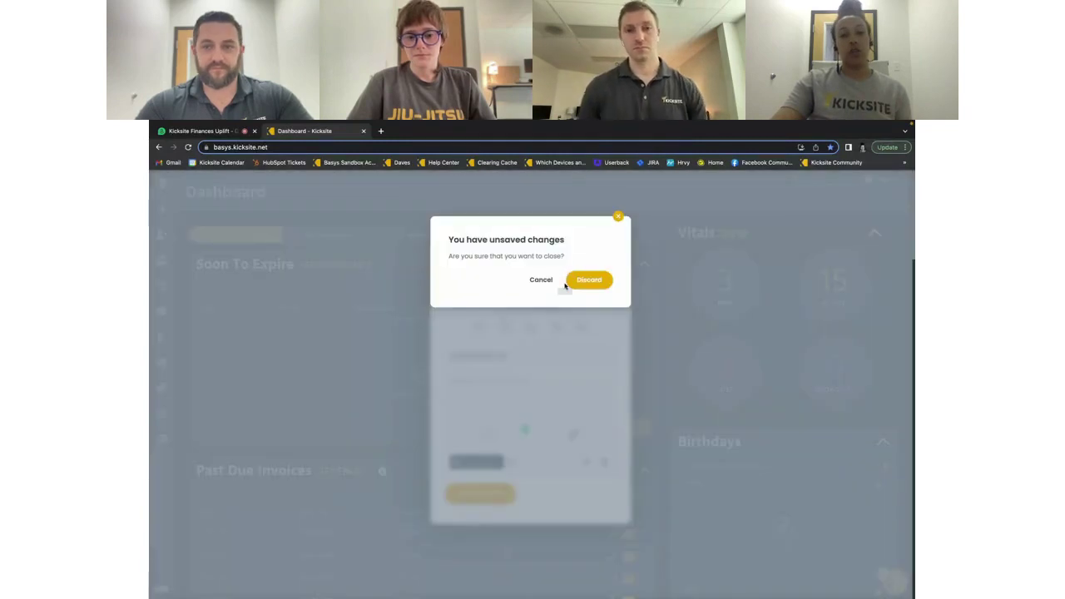
click(585, 279)
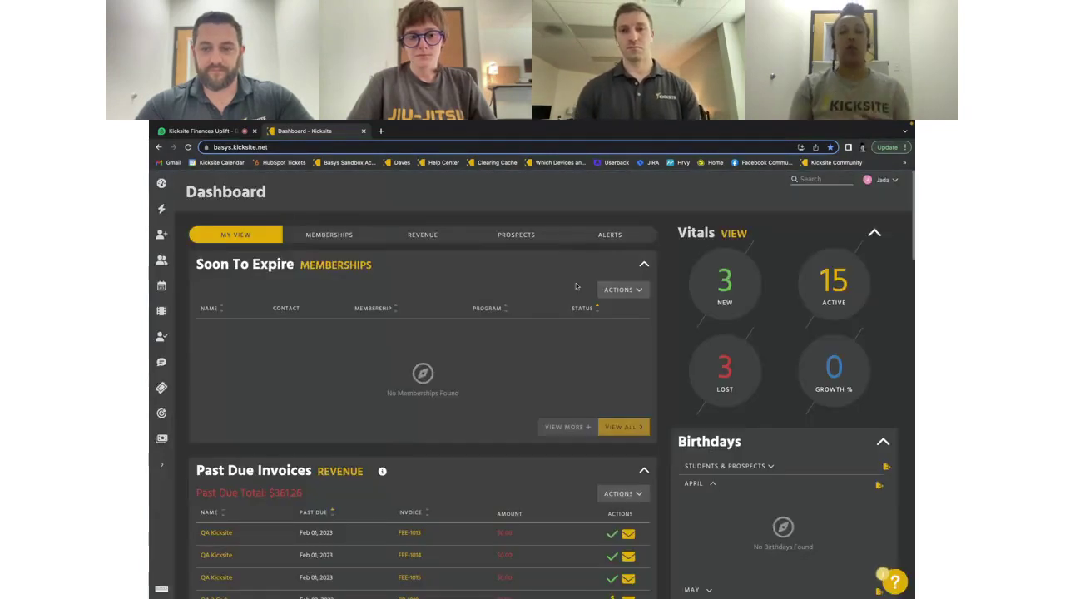
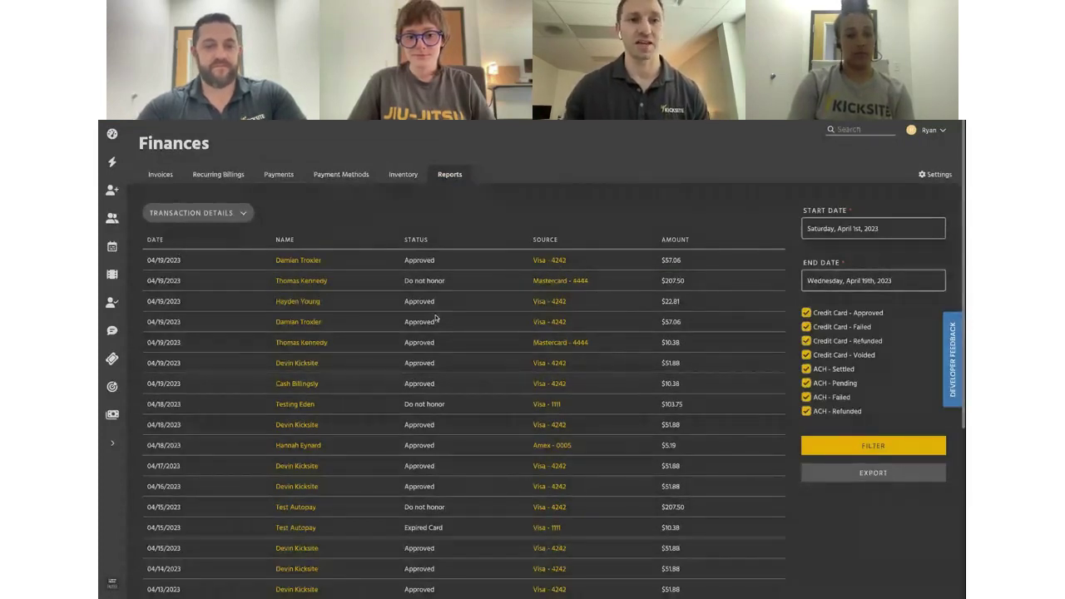
Open the report-type list to choose Transaction Details for April 1–19, 2023
click(243, 214)
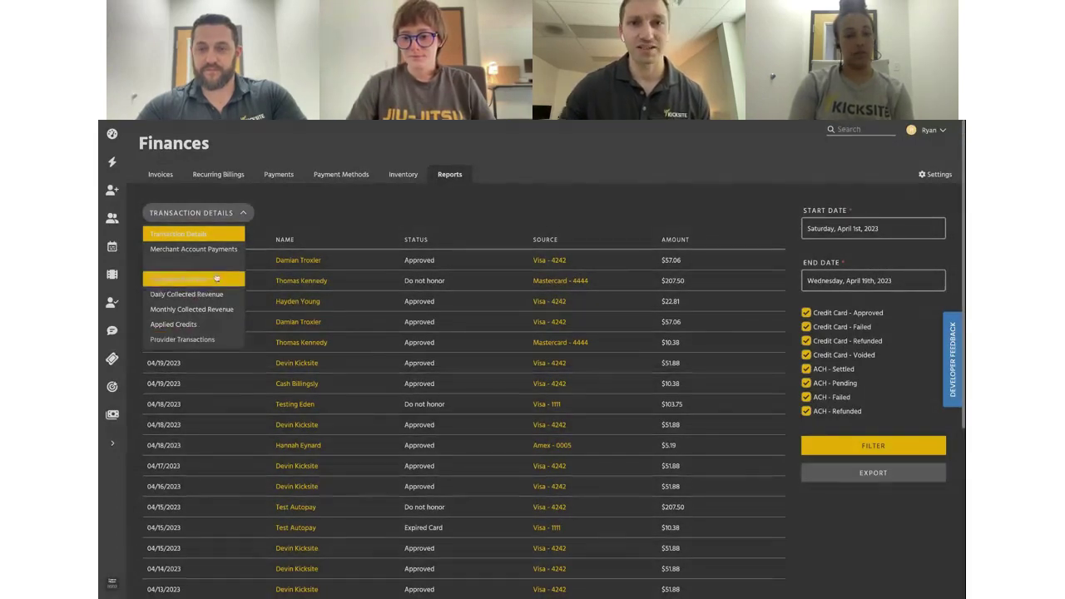
click(212, 338)
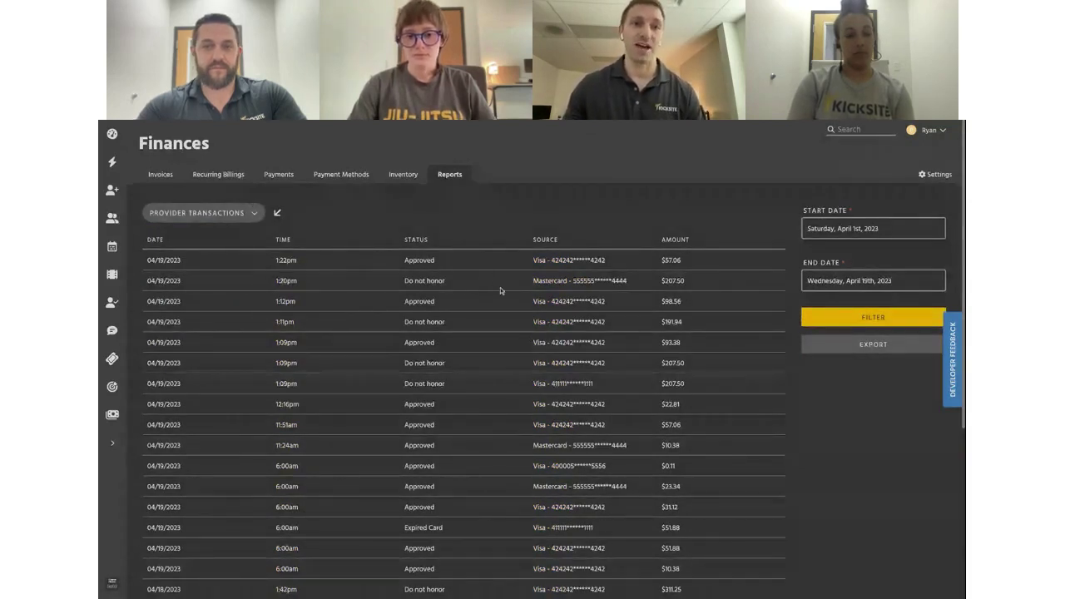
mouse_move(278, 213)
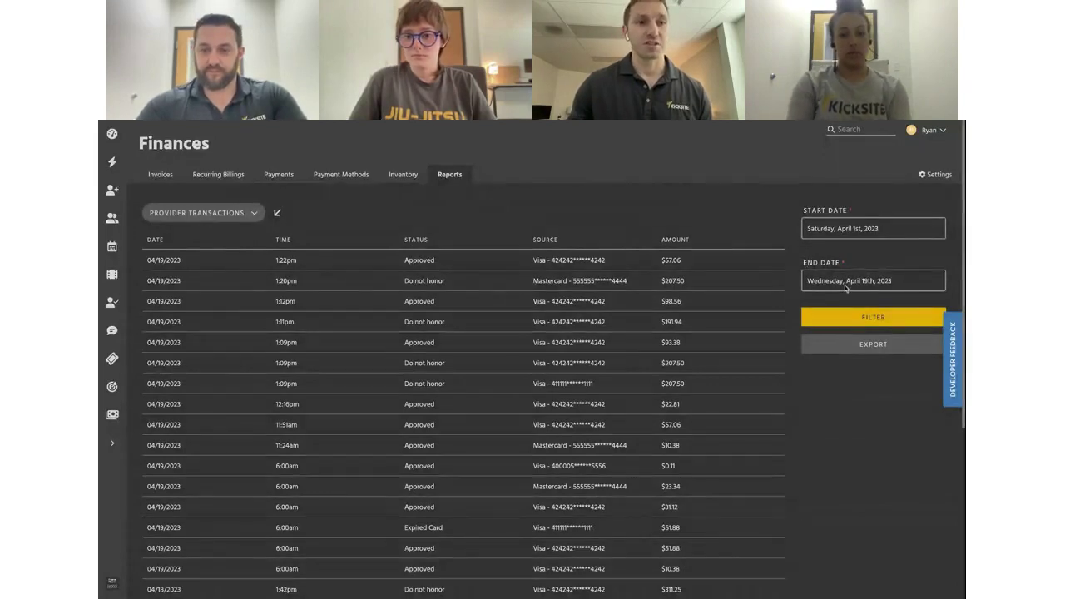
click(200, 213)
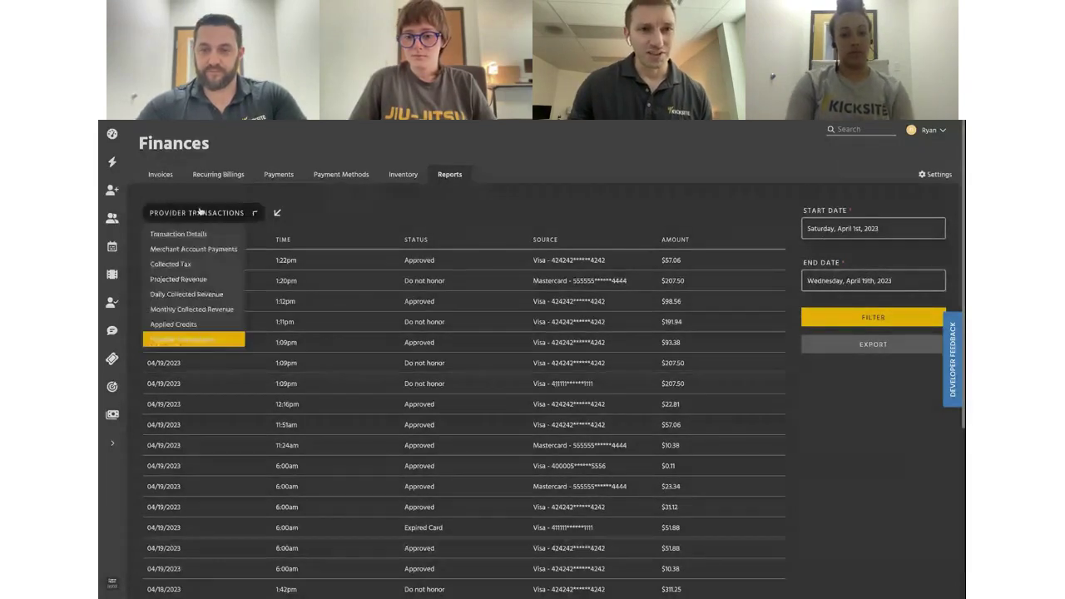
click(223, 248)
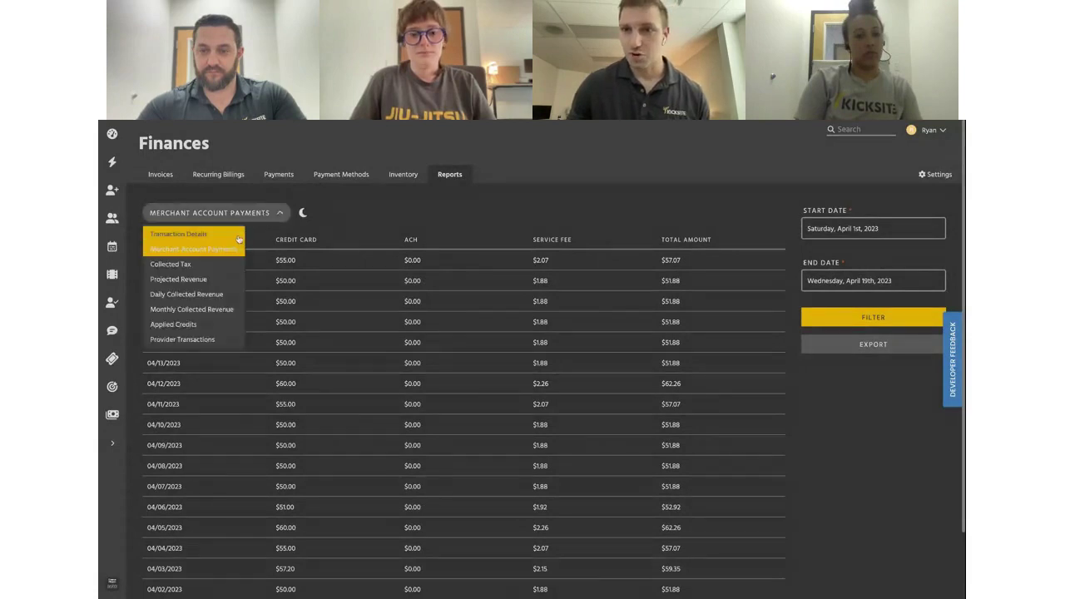
click(238, 235)
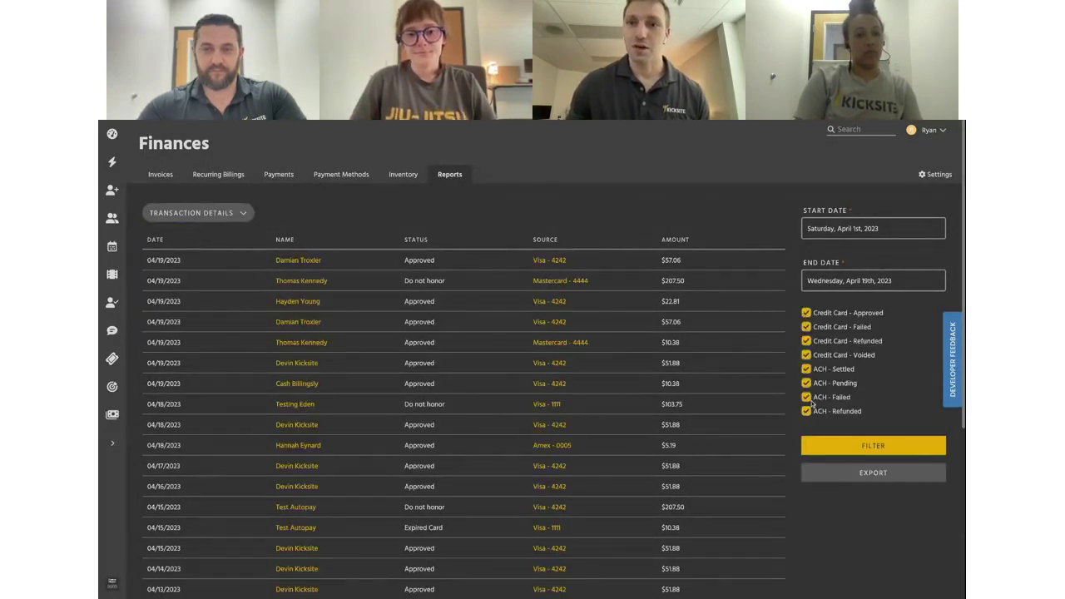
Uncheck ACH Settled, Pending and Failed, then filter the report to credit card transactions only
click(806, 369)
click(807, 383)
click(807, 397)
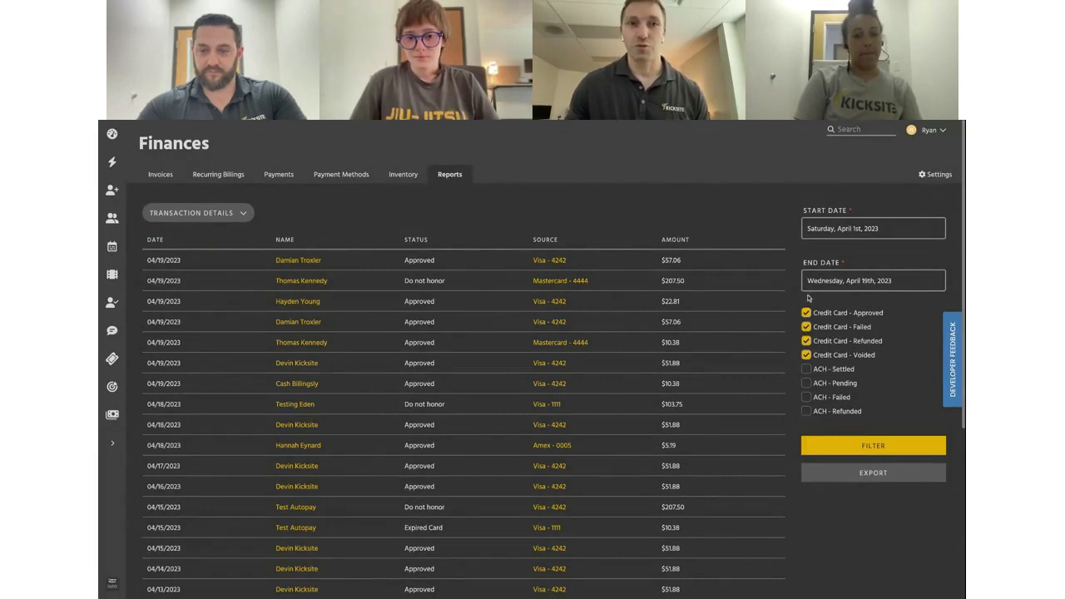
click(870, 445)
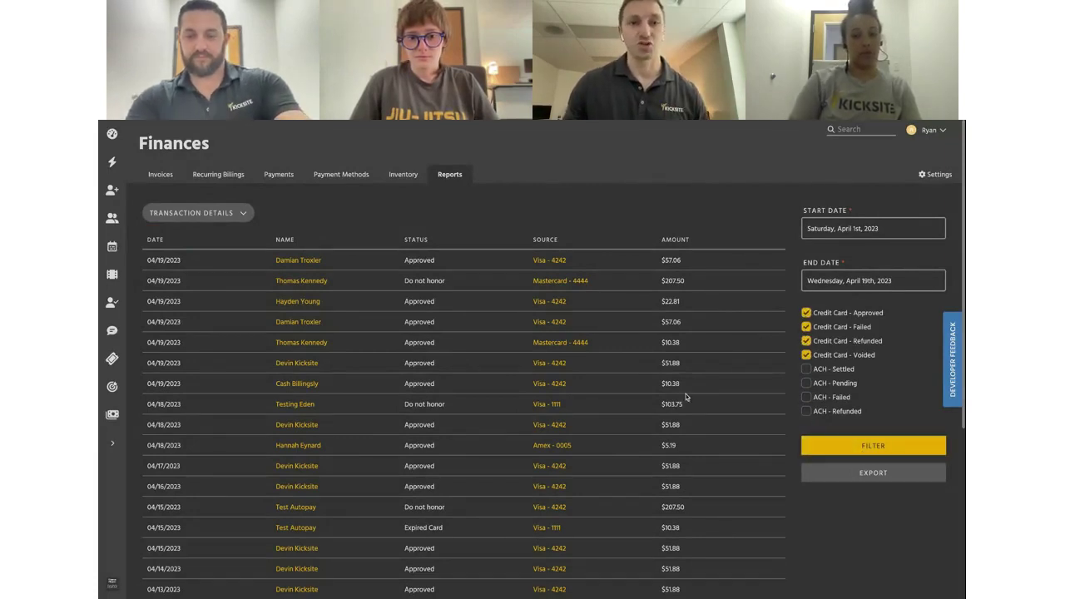
scroll(458, 306, down, 1)
scroll(491, 312, down, 5)
scroll(383, 416, up, 6)
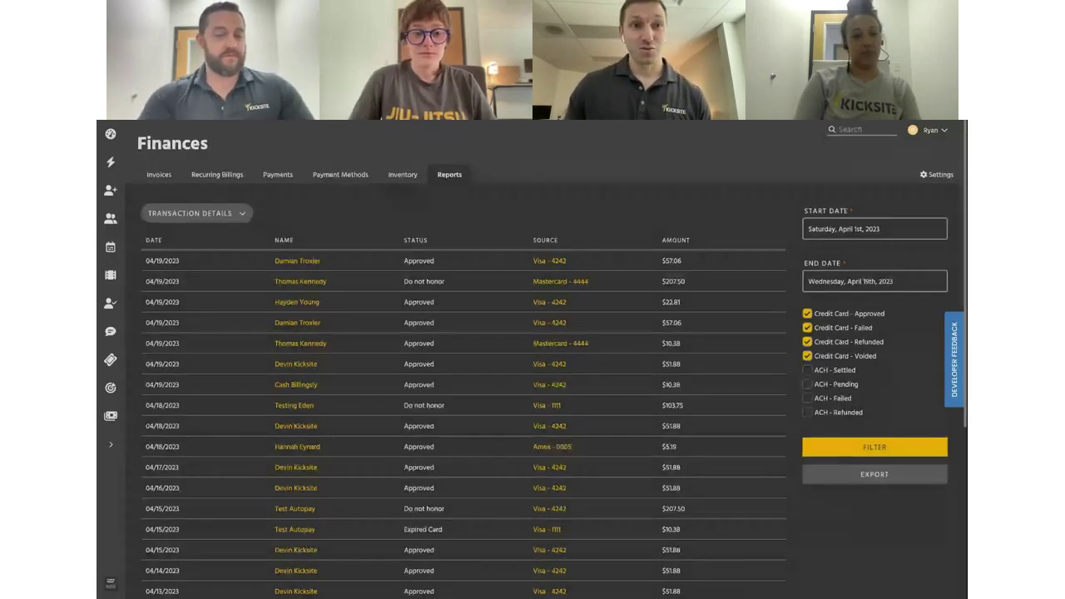
Open the completed $1.00 Merchandise billing from the Completed recurring billings list
click(218, 174)
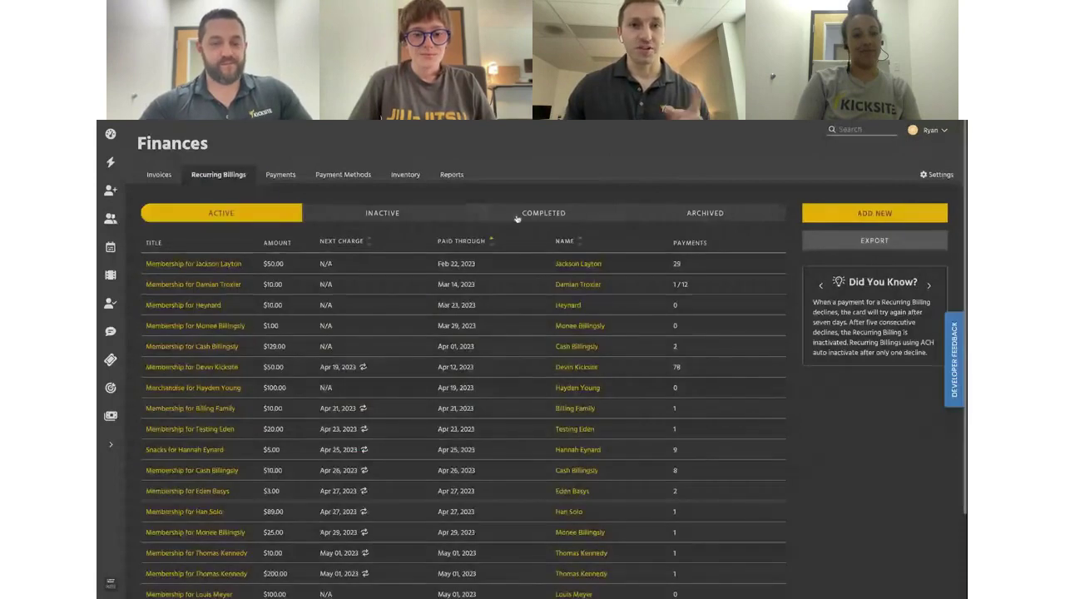
click(517, 217)
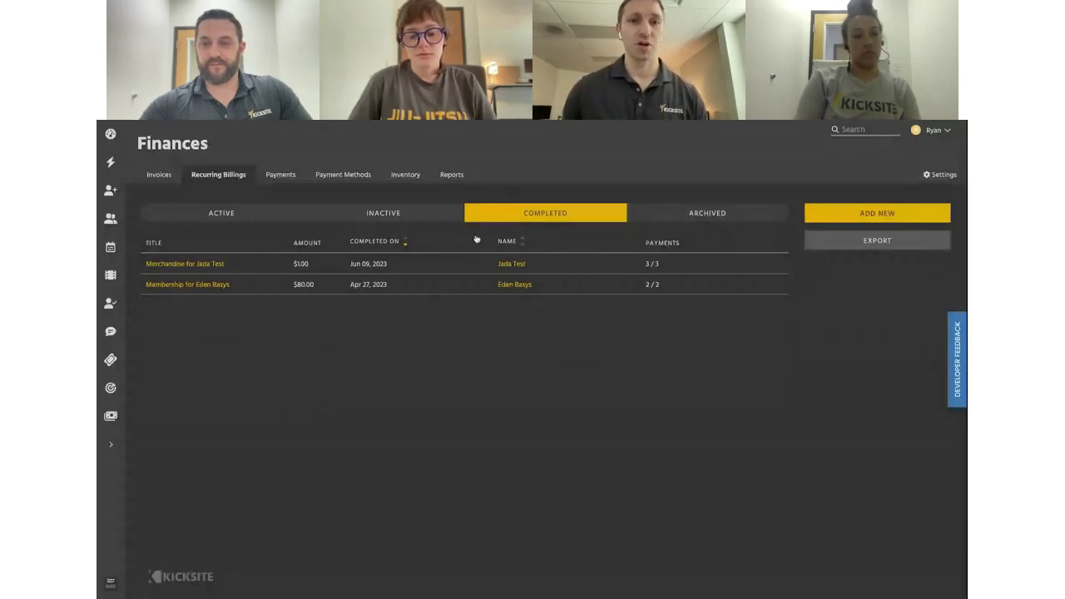
click(221, 264)
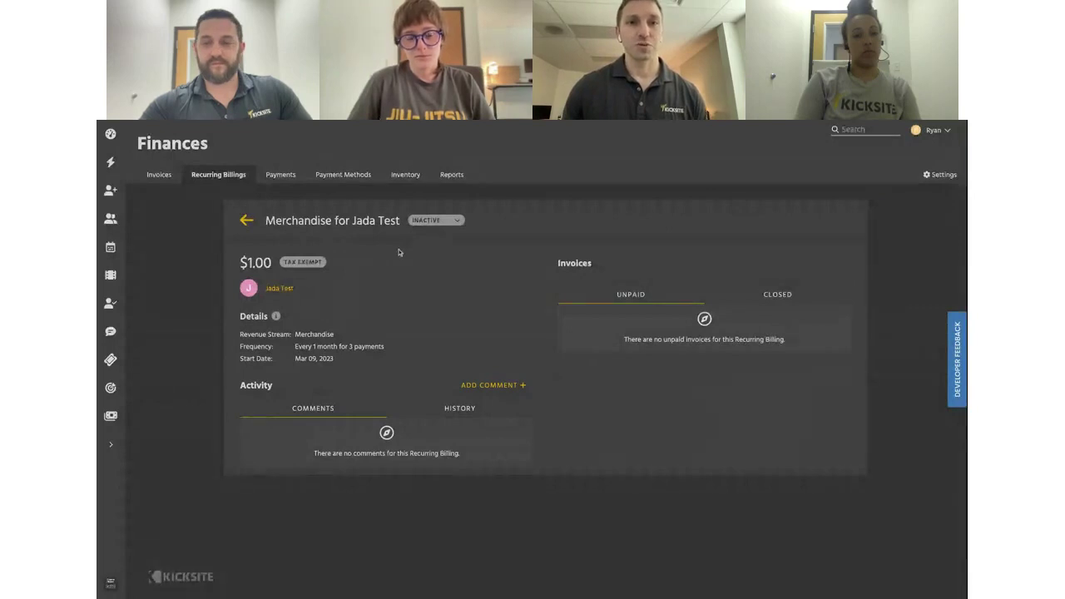
Open the completed $80.00 Membership billing, archive it, and return to recurring billings
click(233, 178)
click(302, 283)
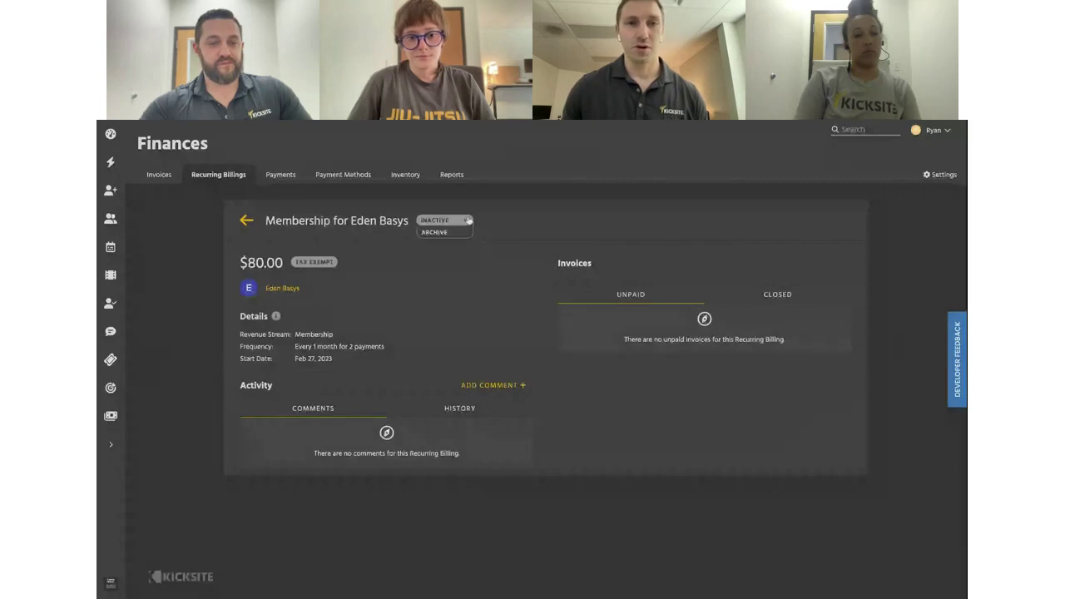
click(455, 224)
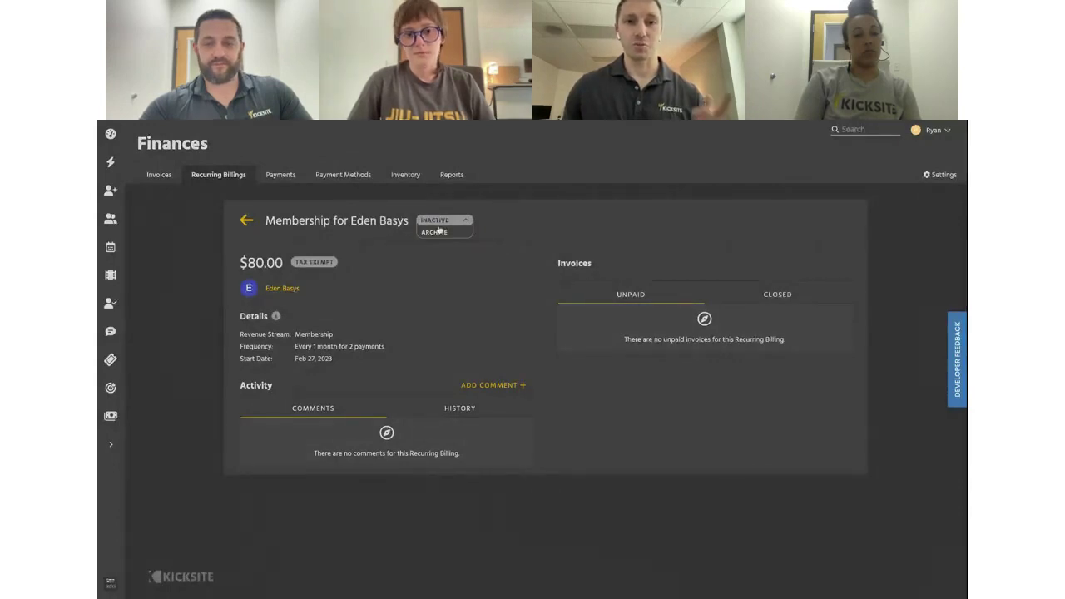
click(439, 234)
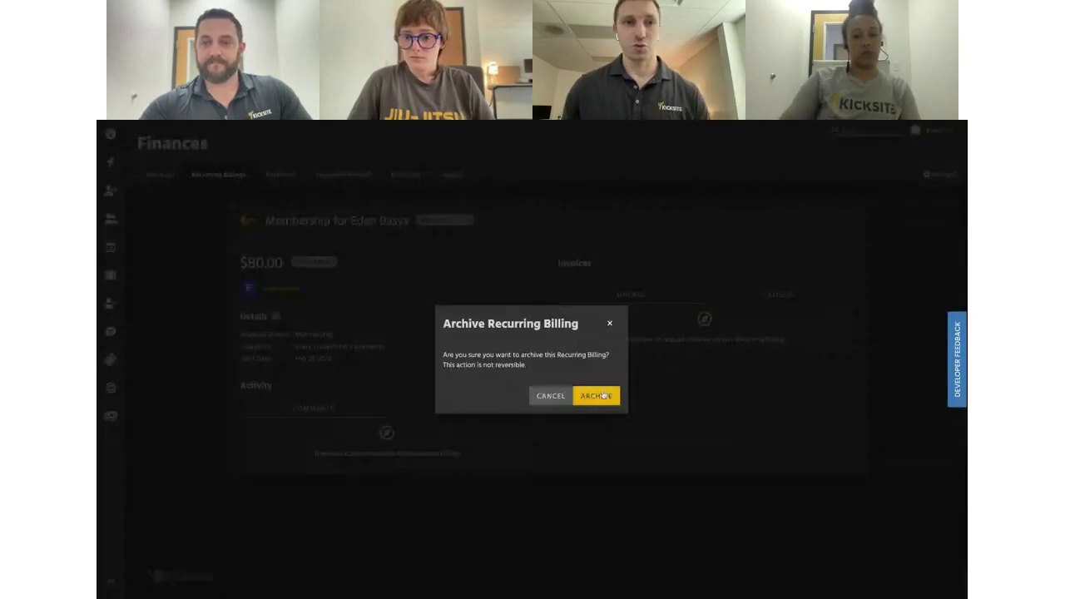
click(603, 395)
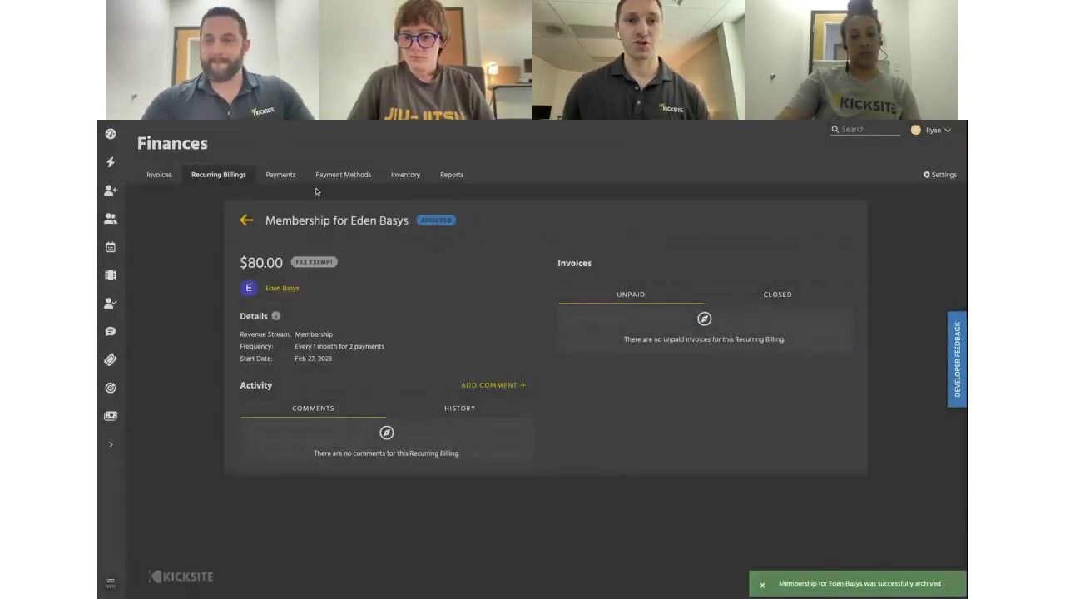
click(238, 179)
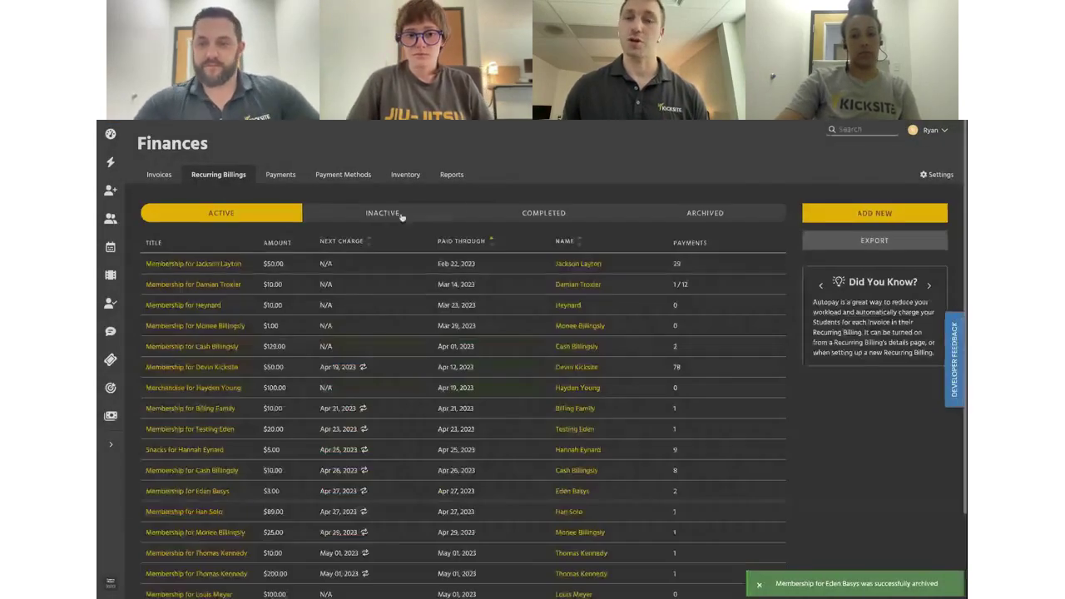
View the COMPLETED recurring billings, then the ARCHIVED ones showing the $80.00 membership billing
click(572, 216)
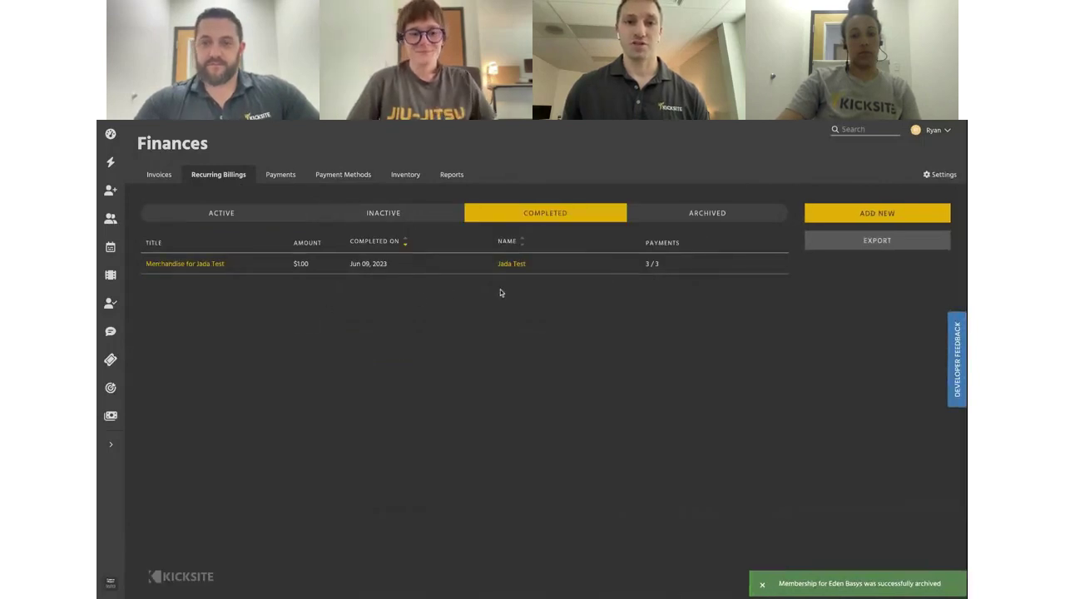
click(723, 215)
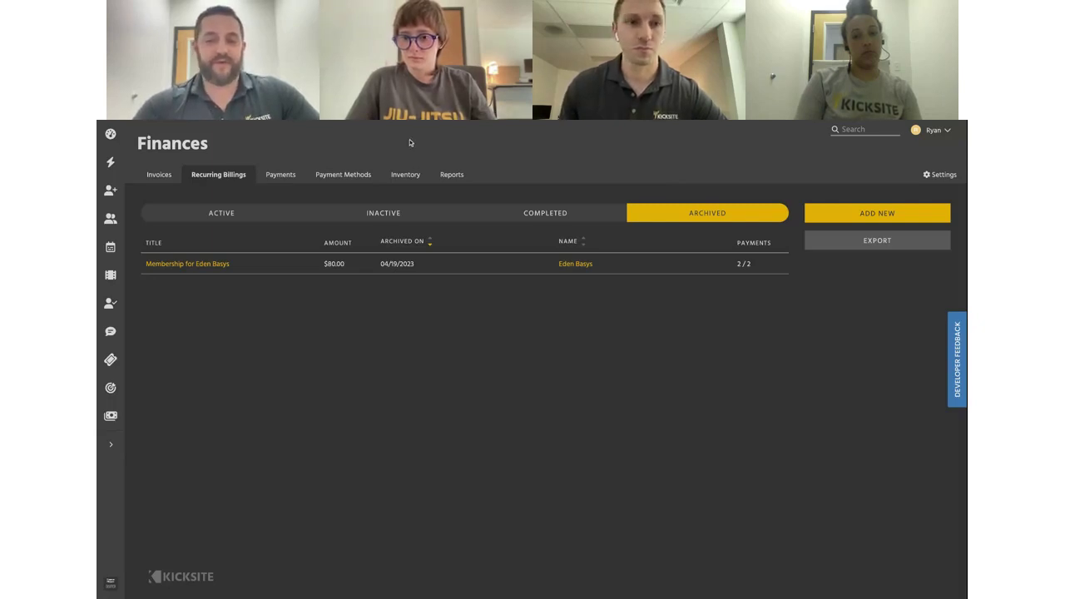
Switch the Reports view to the Monthly Collected Revenue report
click(452, 174)
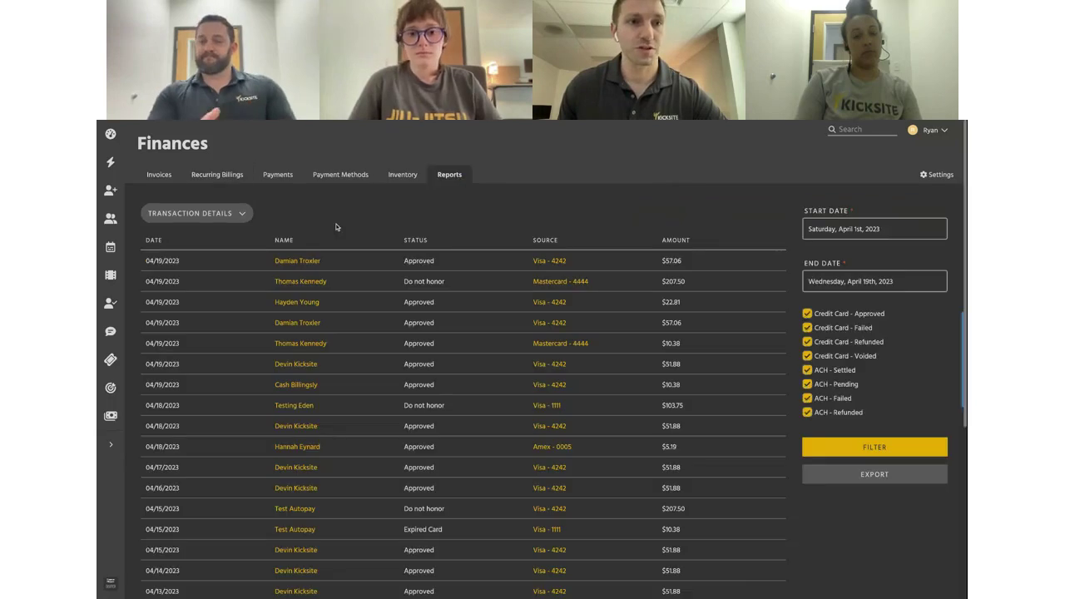
click(245, 213)
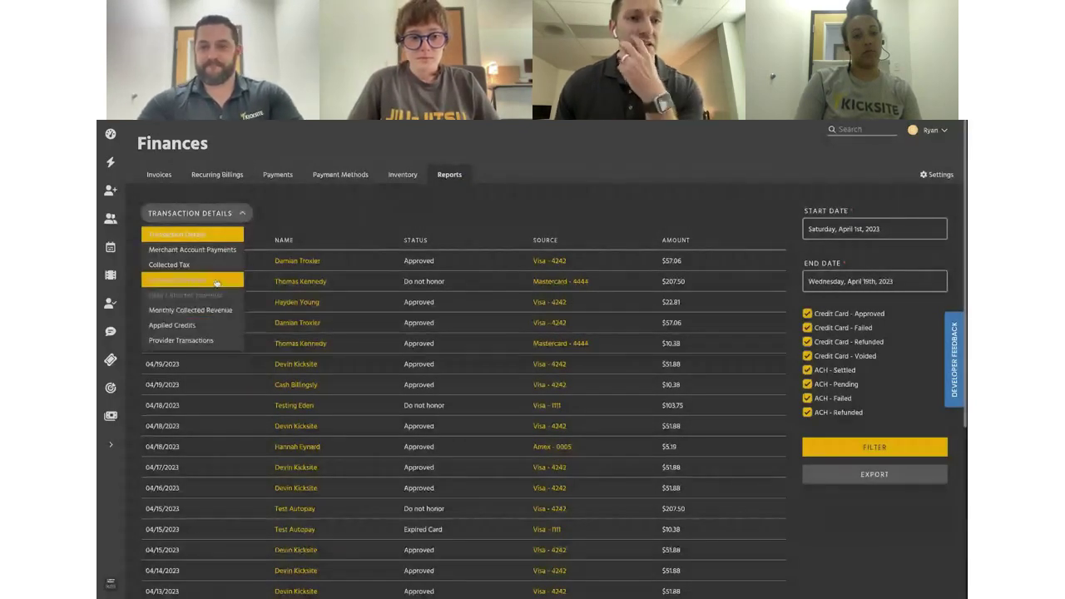
click(216, 311)
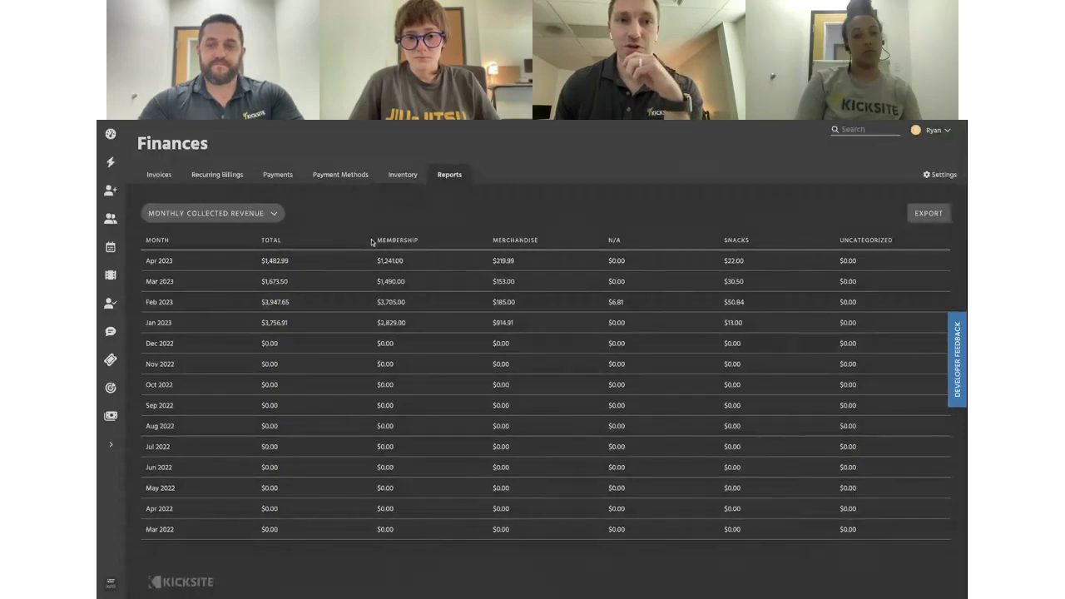
Highlight the Membership, Merchandise and Snacks headings and the April 2023 membership figure
drag(376, 243, 426, 243)
double_click(516, 240)
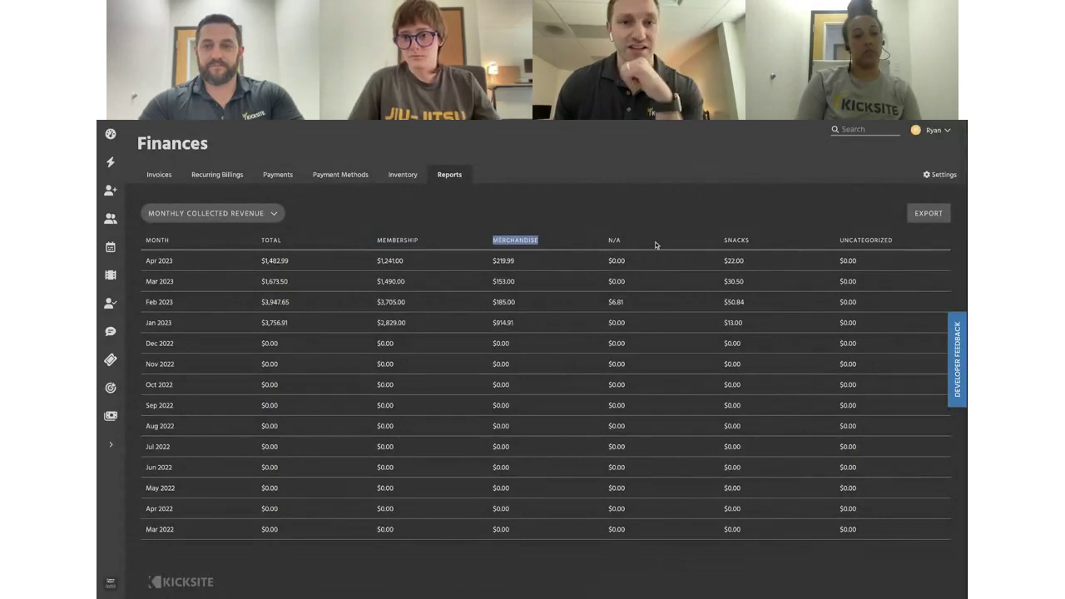
double_click(740, 241)
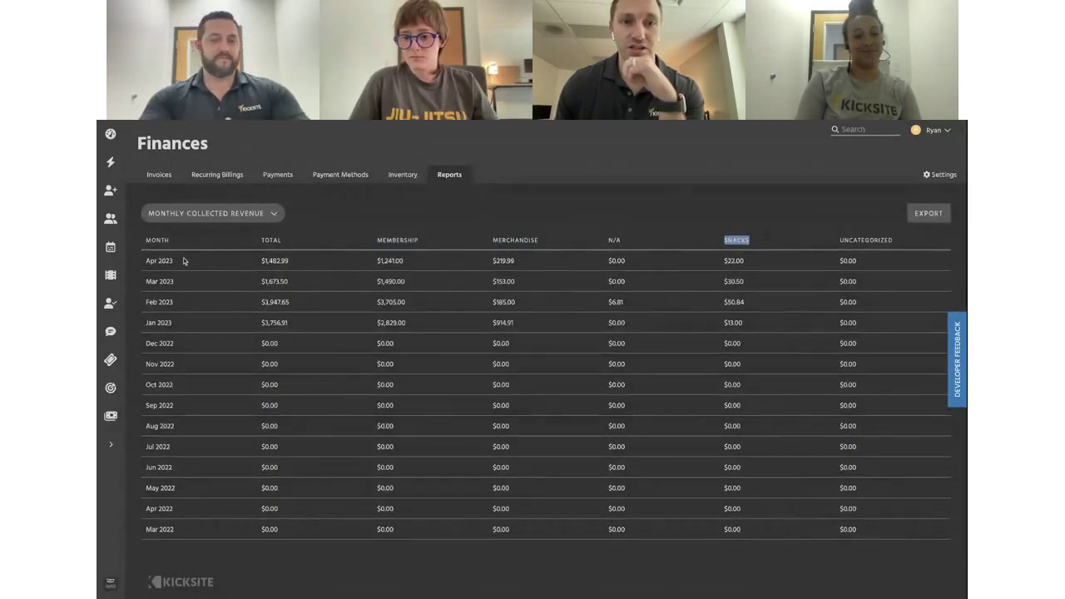
double_click(364, 264)
click(413, 267)
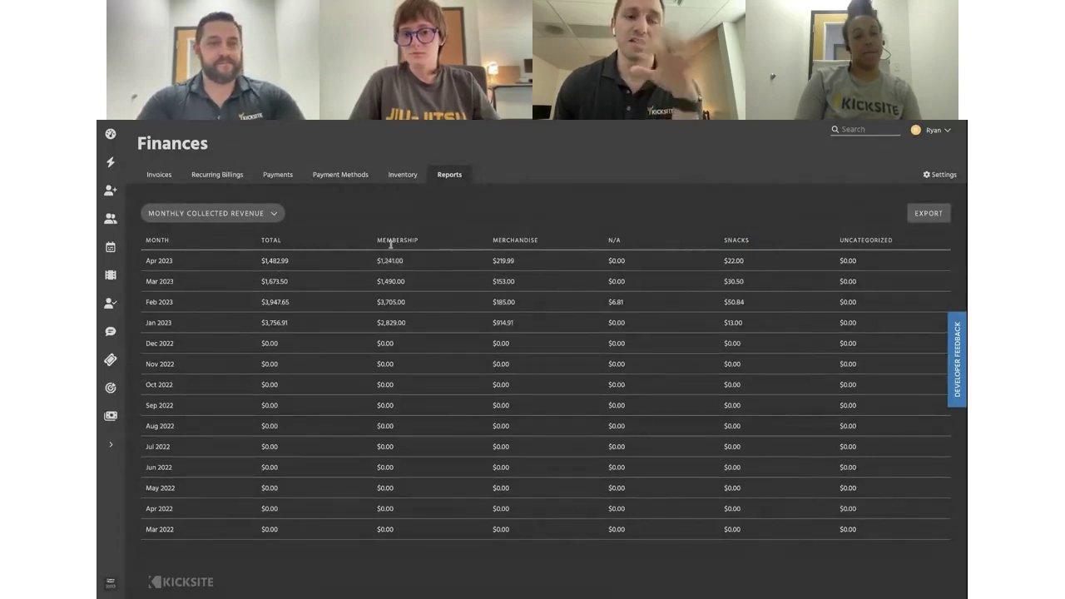
click(263, 214)
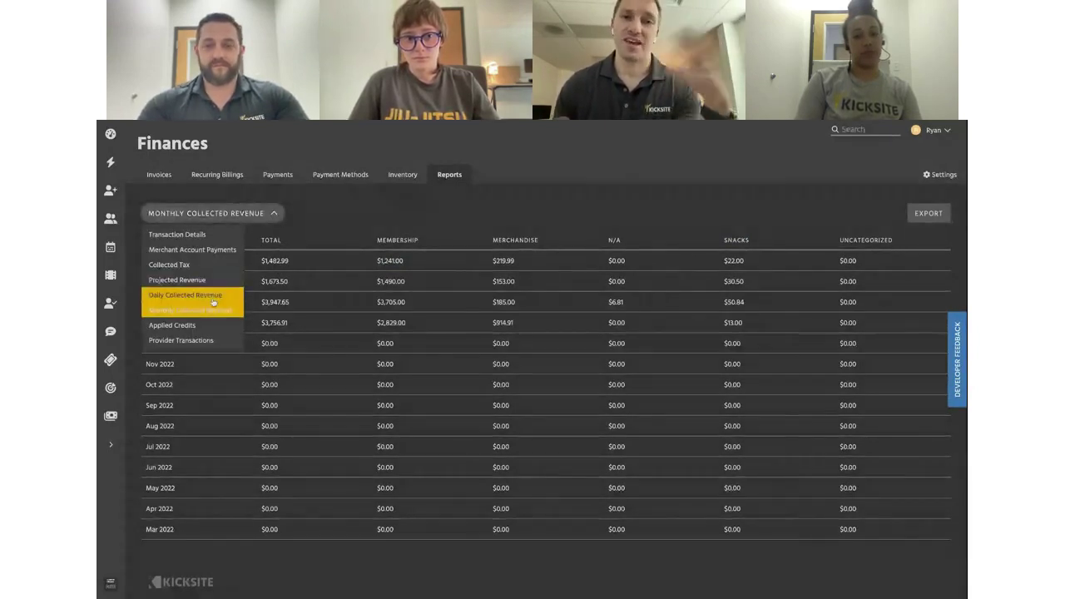
Close the report-type list, keeping Monthly Collected Revenue for January–April 2023 displayed
click(340, 227)
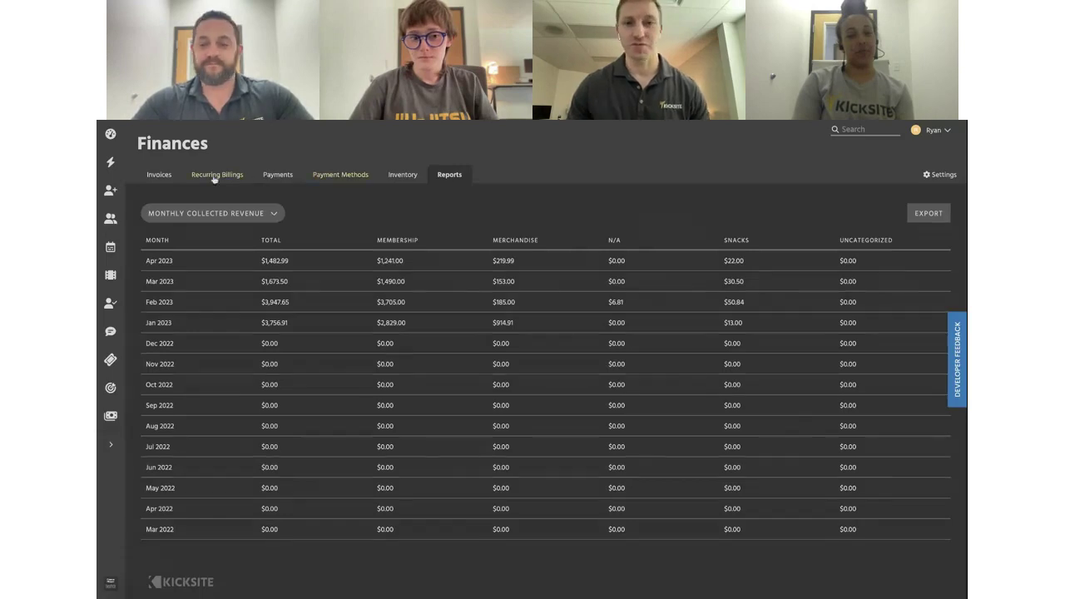
Open closed invoice RB-1354 and follow it to the billed student's profile
click(159, 176)
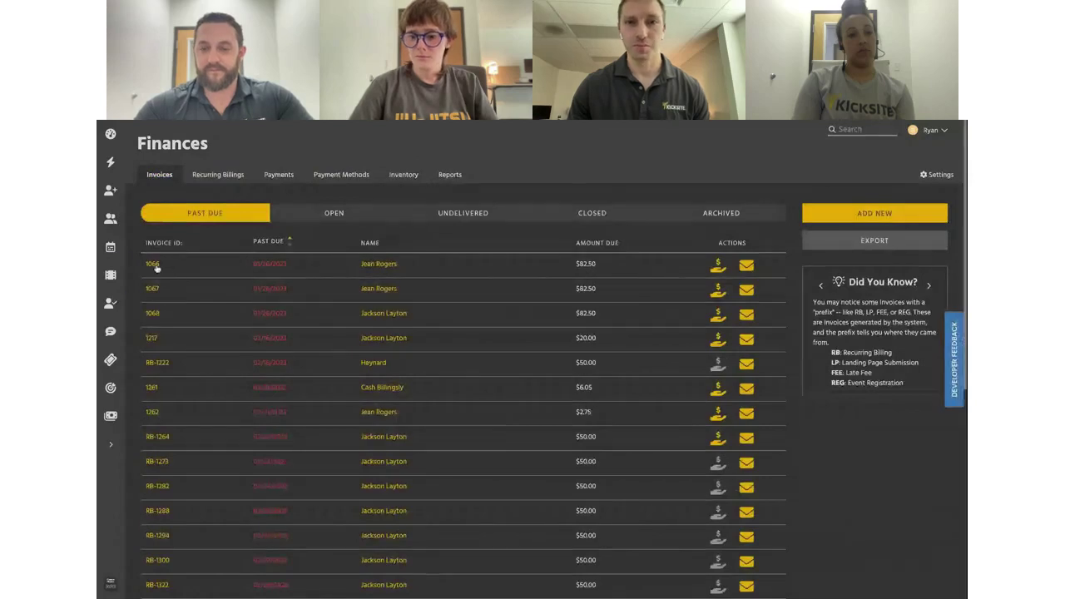
click(566, 219)
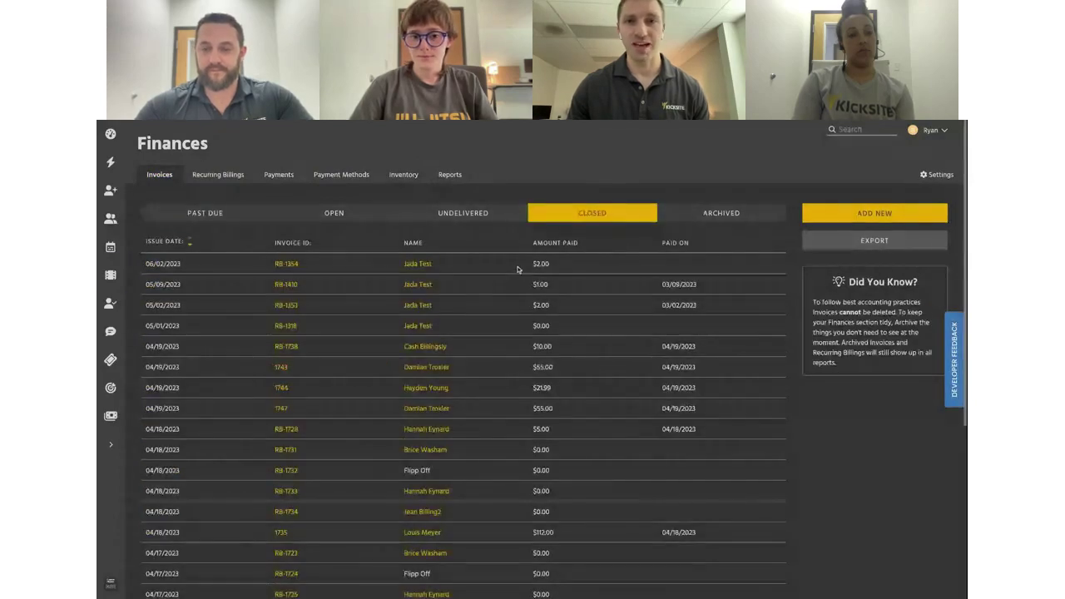
click(292, 266)
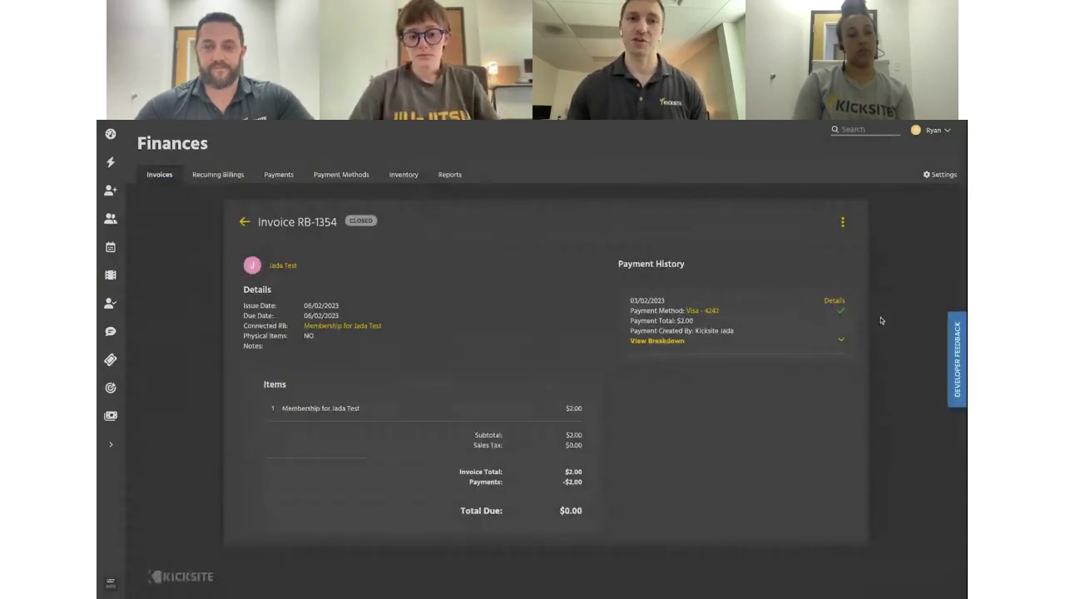
click(288, 266)
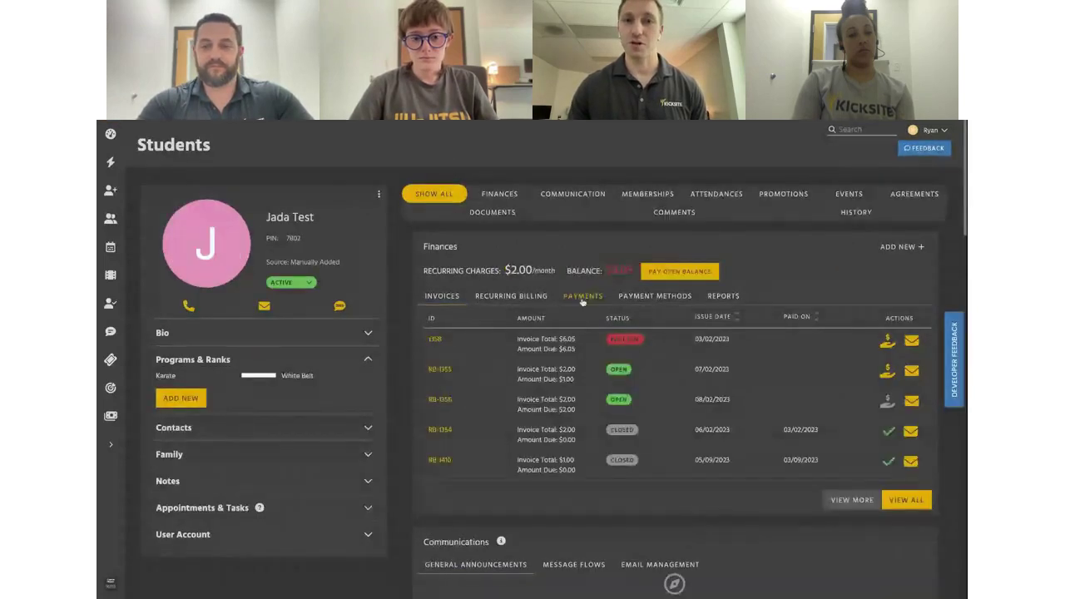
List the student's five approved payments and highlight the Visa - 4242 method
click(584, 297)
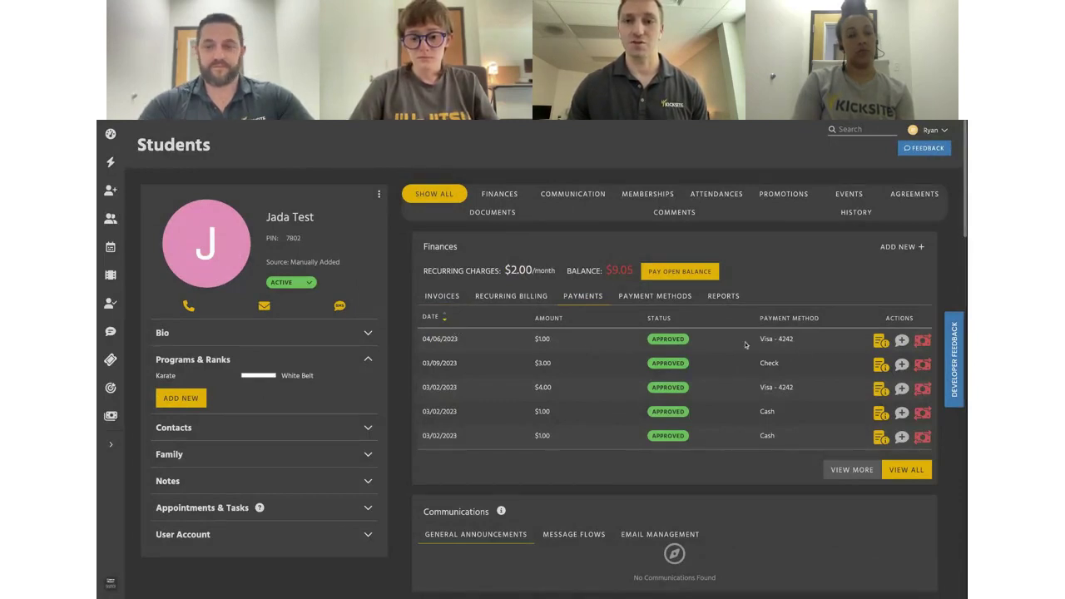
mouse_move(797, 342)
mouse_down()
mouse_move(756, 342)
mouse_move(825, 345)
mouse_move(790, 338)
mouse_move(802, 342)
mouse_up()
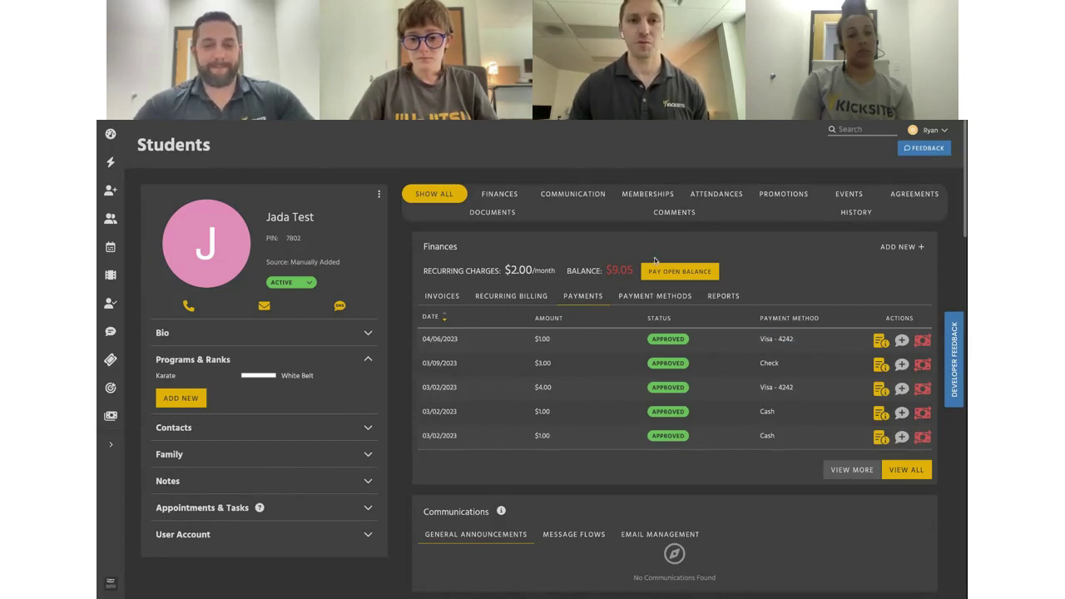